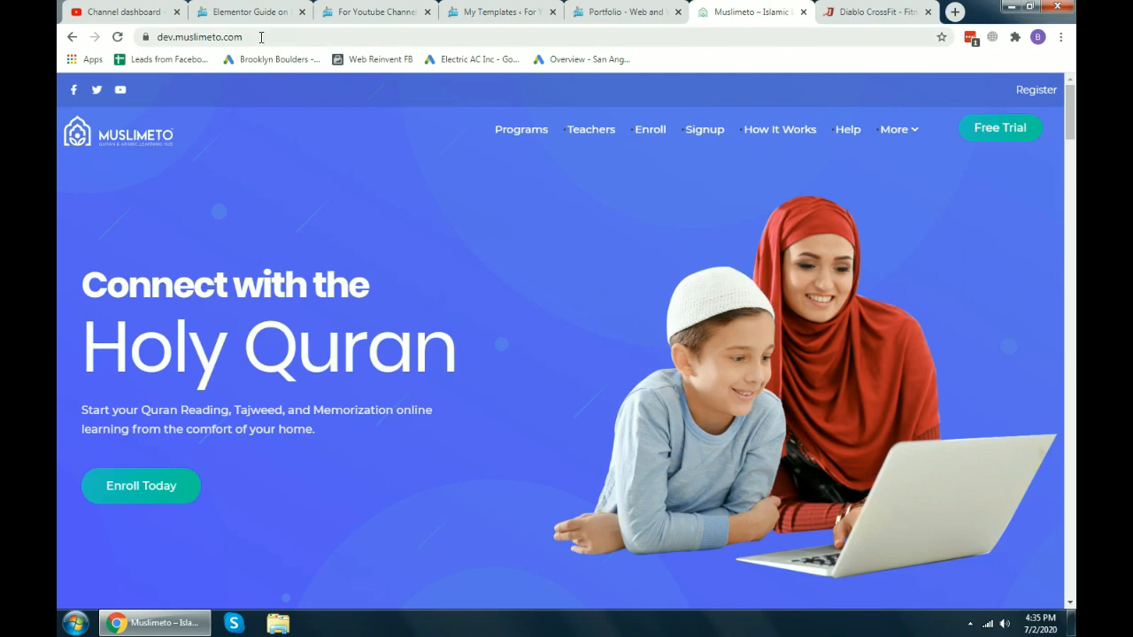
Examine how the logo and header background of the Muslimeto site change while the page scrolls.
{"action": "left_click", "coordinate": [56, 180]}
{"action": "scroll", "coordinate": [57, 180], "scroll_direction": "down", "scroll_amount": 8}
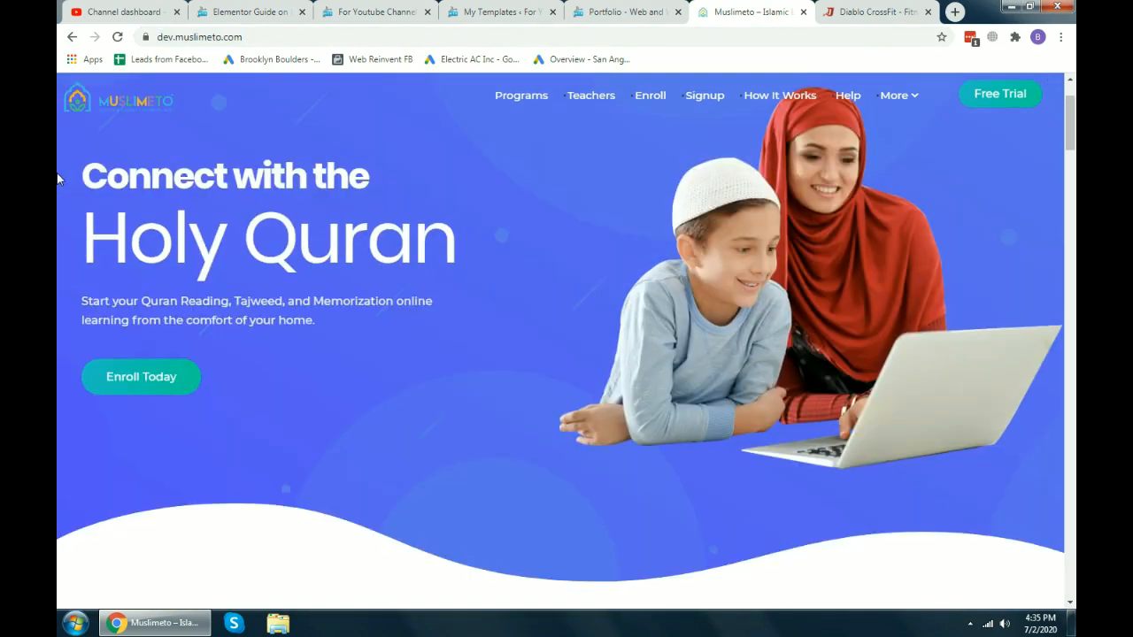
{"action": "scroll", "coordinate": [57, 180], "scroll_direction": "up", "scroll_amount": 5}
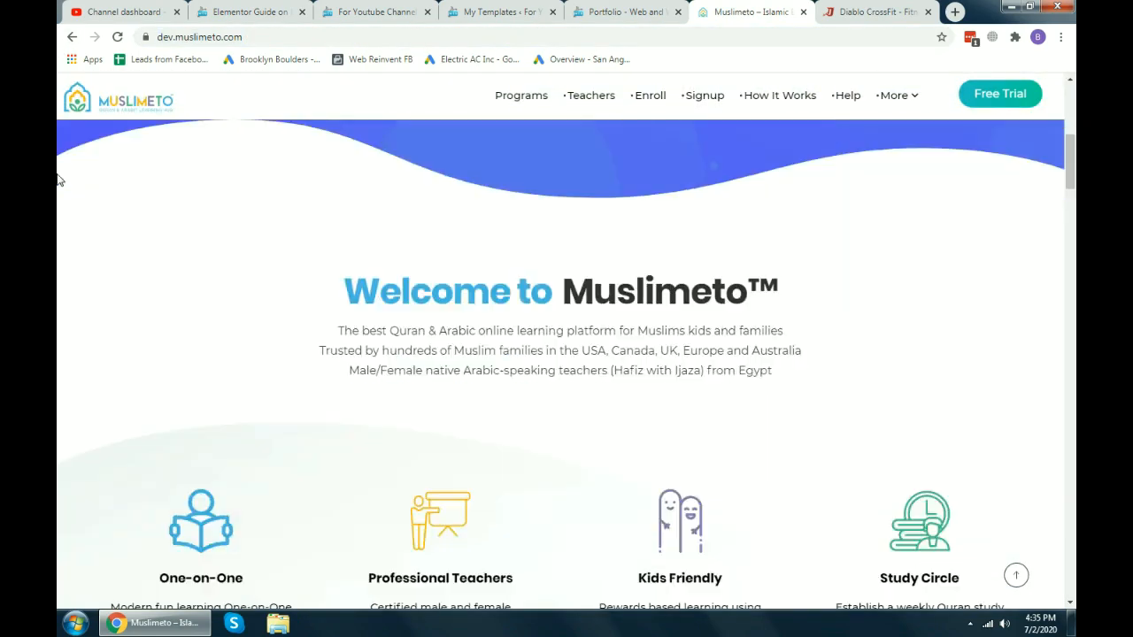
{"action": "scroll", "coordinate": [56, 198], "scroll_direction": "down", "scroll_amount": 2}
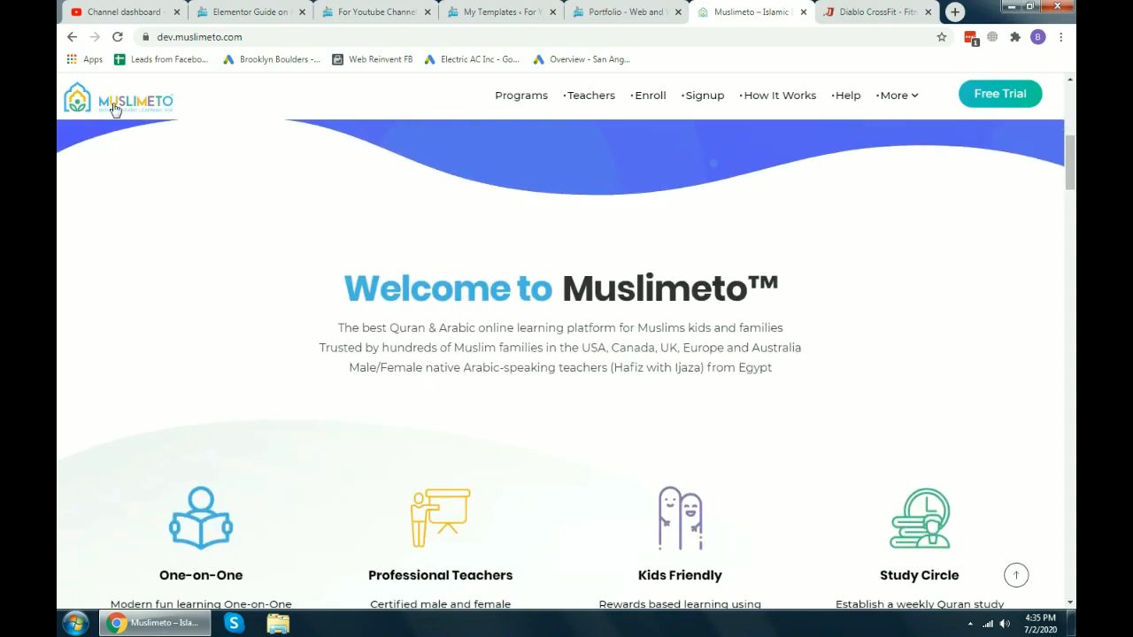
{"action": "scroll", "coordinate": [78, 185], "scroll_direction": "down", "scroll_amount": 5}
{"action": "scroll", "coordinate": [76, 185], "scroll_direction": "up", "scroll_amount": 10}
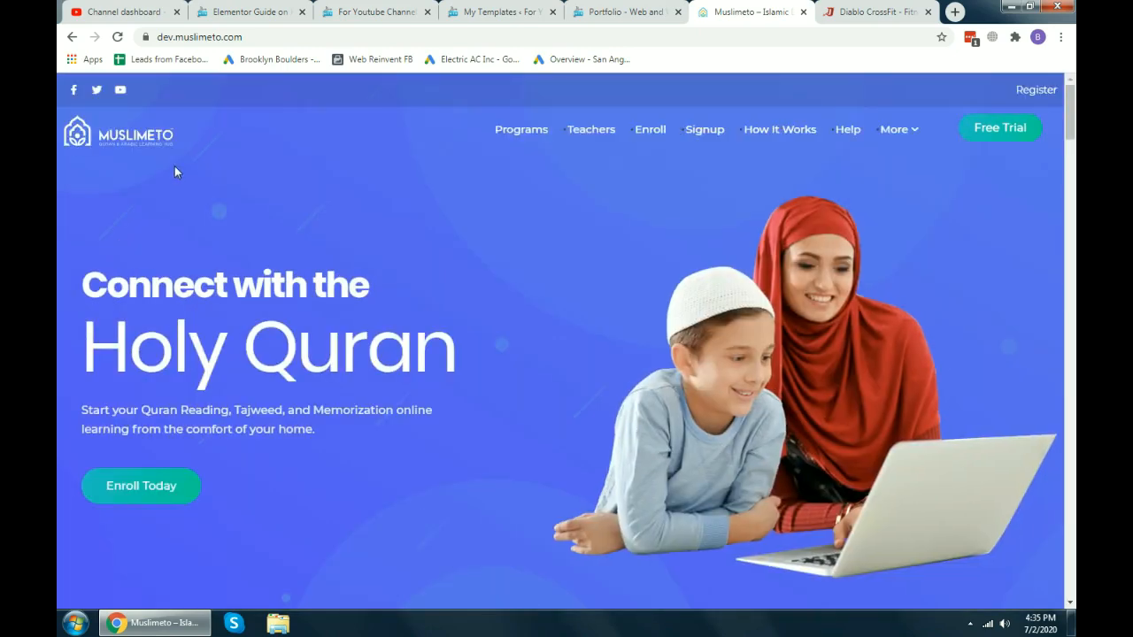
Examine how the header of the Diablo CrossFit site changes colour while the page scrolls.
{"action": "left_click", "coordinate": [252, 12]}
{"action": "left_click", "coordinate": [376, 11]}
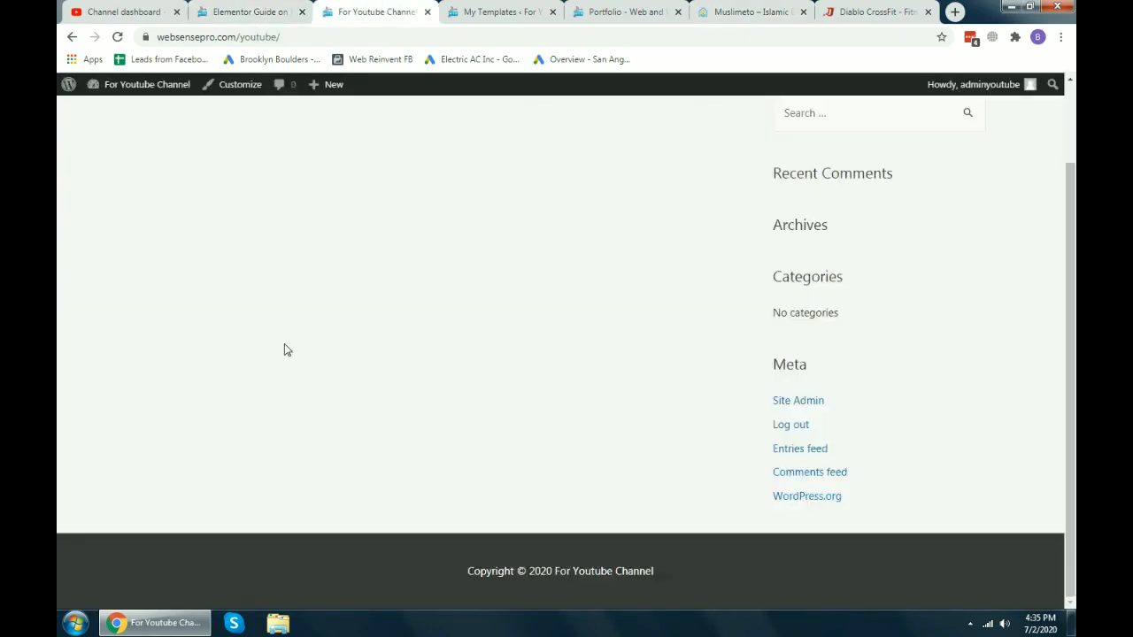
{"action": "scroll", "coordinate": [236, 352], "scroll_direction": "up", "scroll_amount": 2}
{"action": "left_click", "coordinate": [866, 9]}
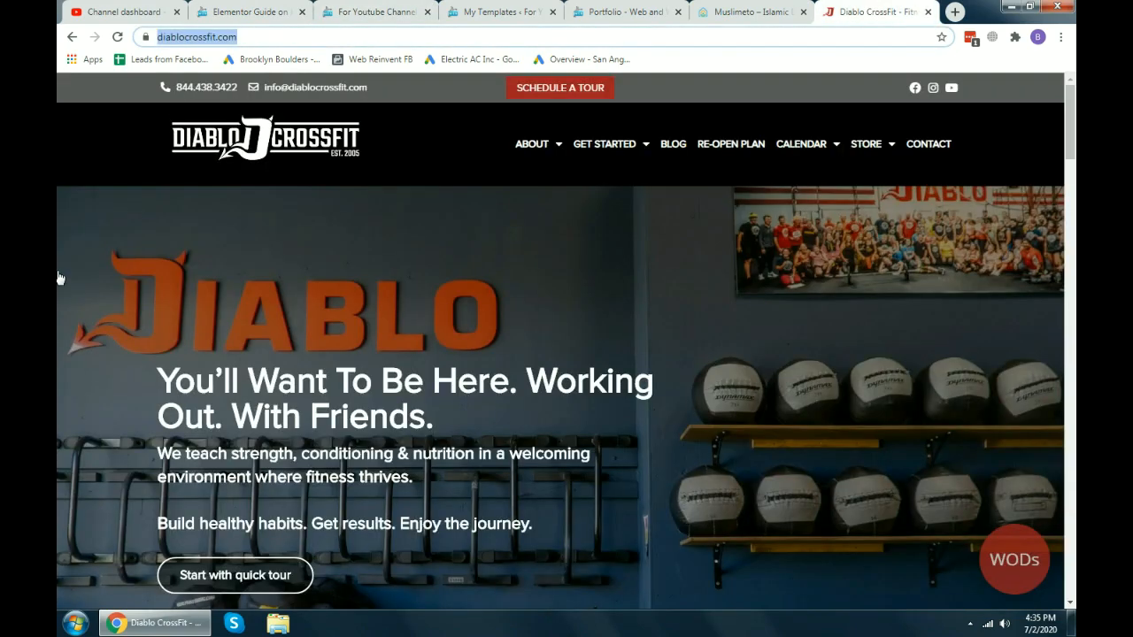
{"action": "scroll", "coordinate": [57, 278], "scroll_direction": "down", "scroll_amount": 6}
{"action": "scroll", "coordinate": [58, 278], "scroll_direction": "up", "scroll_amount": 5}
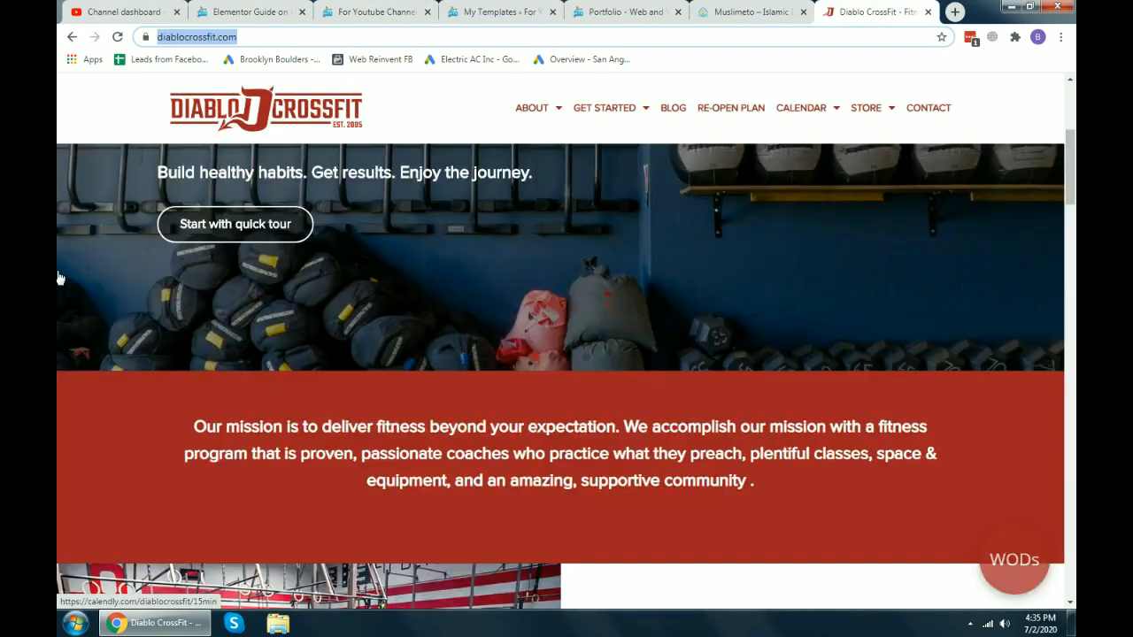
{"action": "scroll", "coordinate": [58, 278], "scroll_direction": "down", "scroll_amount": 5}
{"action": "scroll", "coordinate": [58, 278], "scroll_direction": "up", "scroll_amount": 5}
{"action": "scroll", "coordinate": [58, 278], "scroll_direction": "up", "scroll_amount": 2}
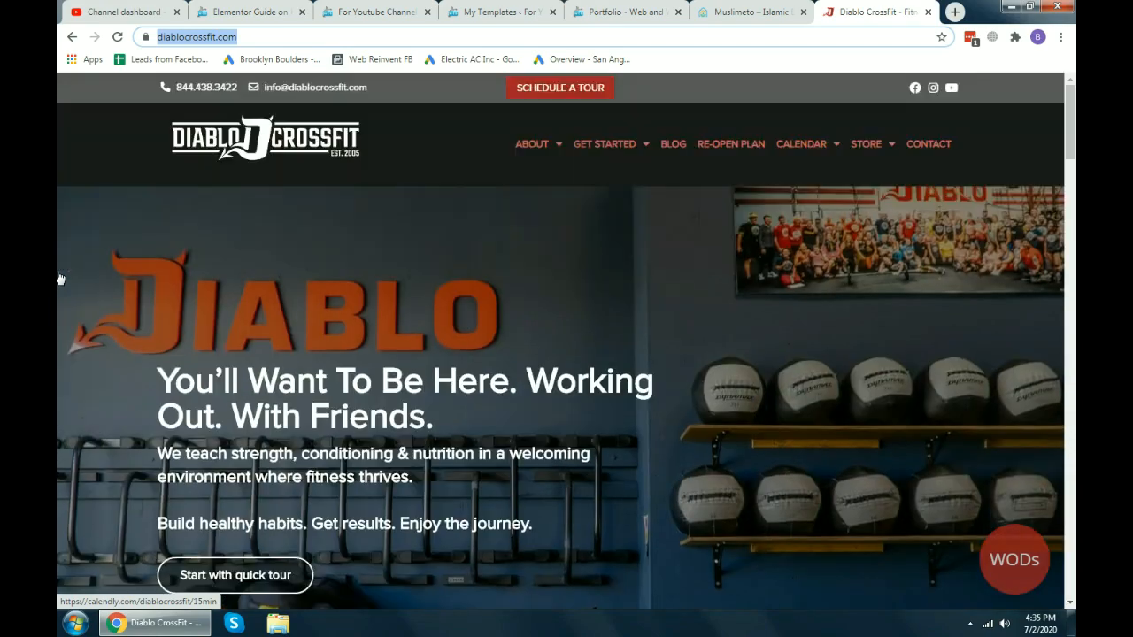
{"action": "scroll", "coordinate": [58, 278], "scroll_direction": "down", "scroll_amount": 5}
{"action": "scroll", "coordinate": [59, 278], "scroll_direction": "up", "scroll_amount": 4}
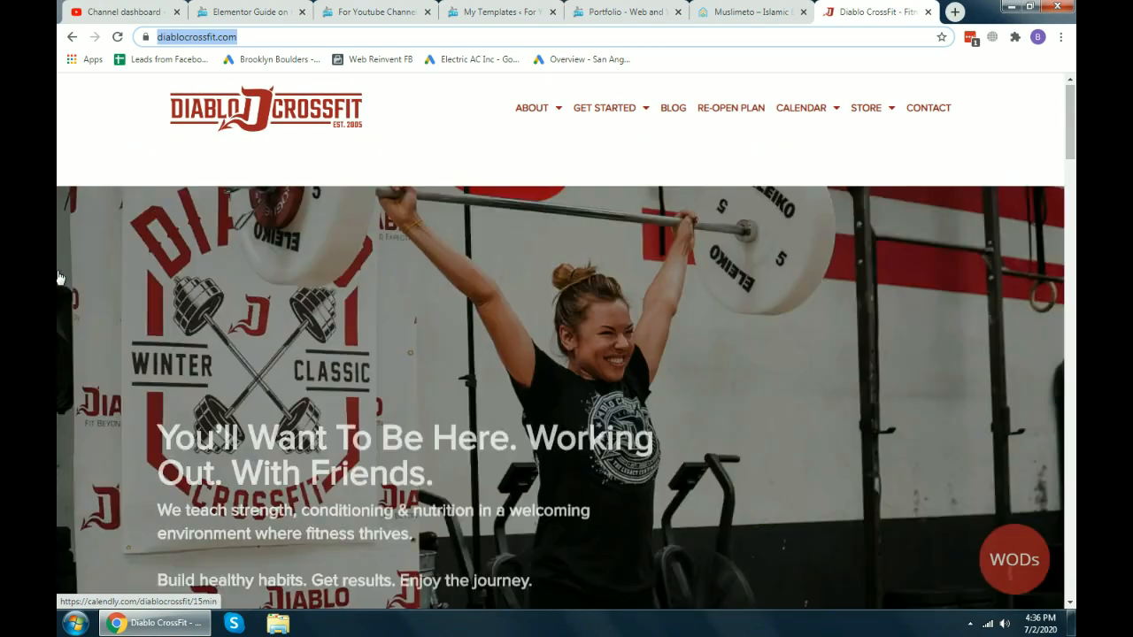
{"action": "scroll", "coordinate": [725, 306], "scroll_direction": "up", "scroll_amount": 1}
Close the Muslimeto and Diablo CrossFit example pages.
{"action": "left_click", "coordinate": [779, 11]}
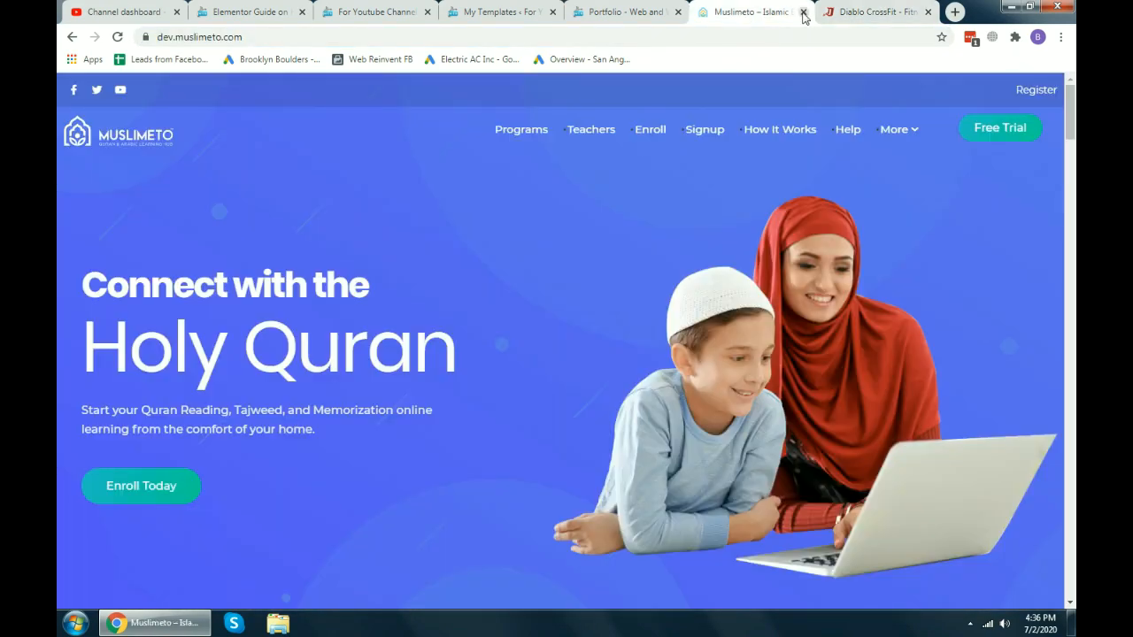
{"action": "left_click", "coordinate": [804, 12]}
{"action": "left_click", "coordinate": [807, 12]}
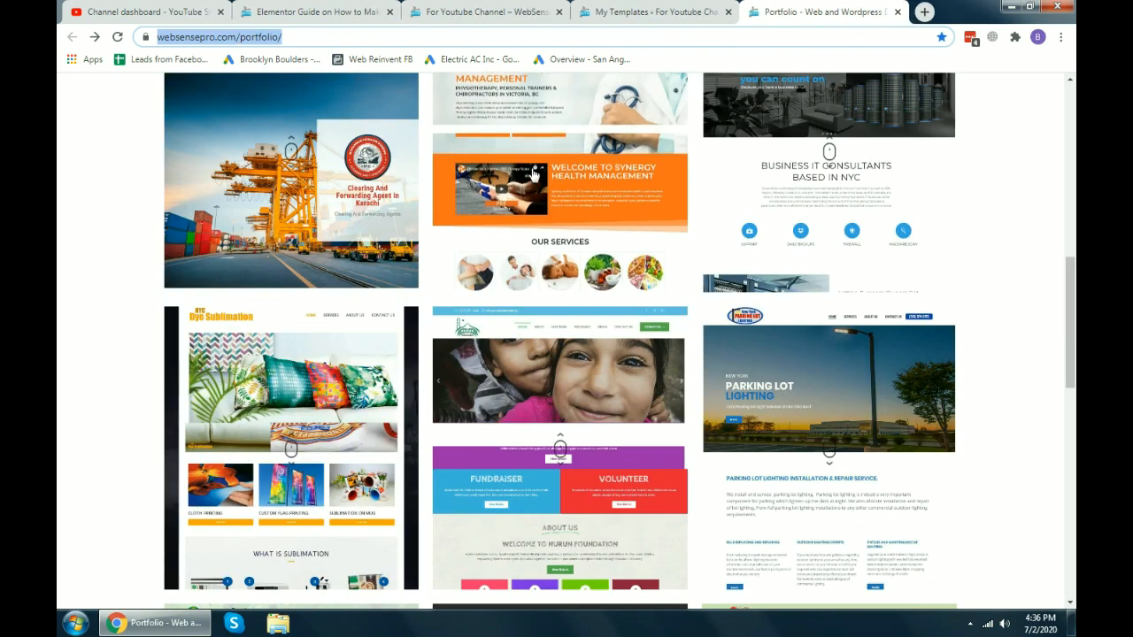
View the front page and address of the test site at websensepro.com/youtube/.
{"action": "left_click", "coordinate": [528, 12]}
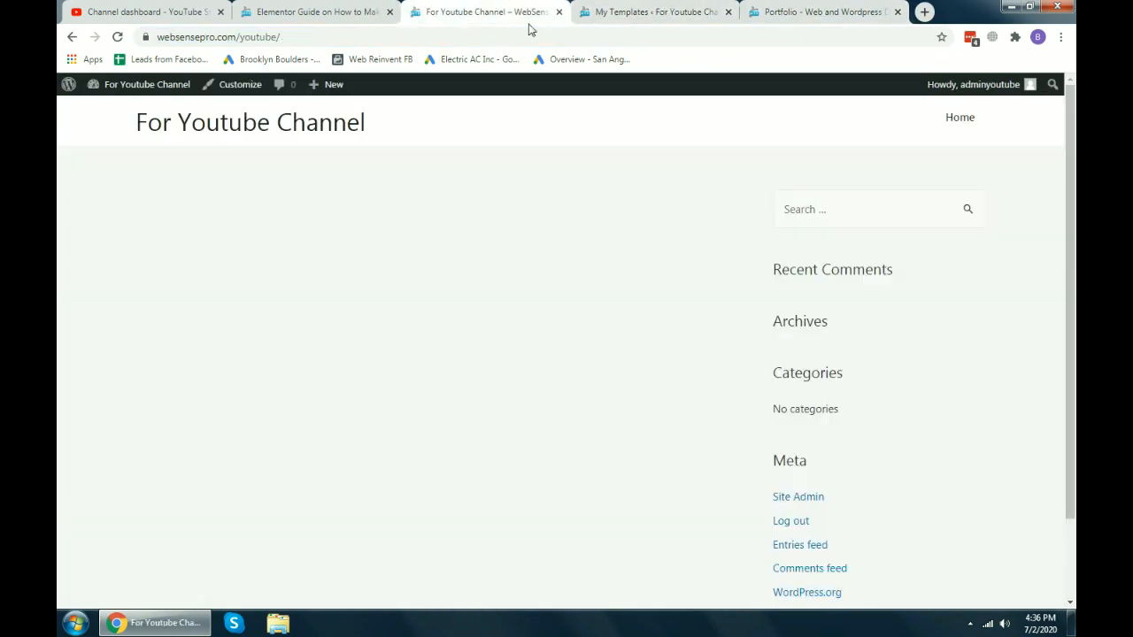
{"action": "left_click", "coordinate": [657, 12]}
{"action": "left_click", "coordinate": [489, 12]}
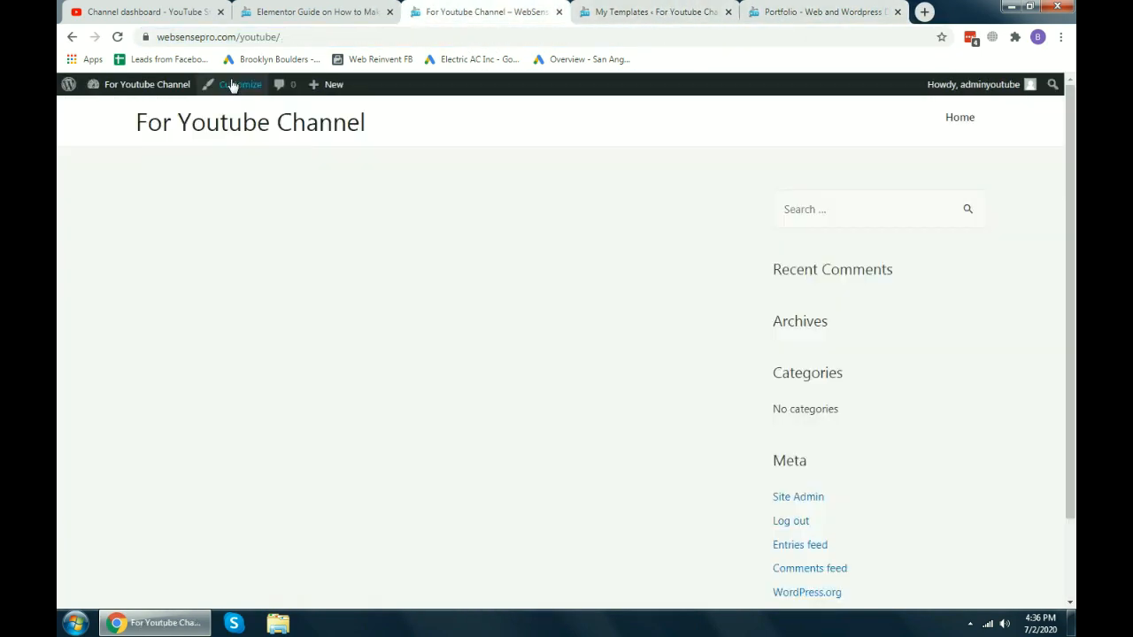
{"action": "left_click_drag", "start_coordinate": [307, 37], "coordinate": [108, 31]}
{"action": "left_click", "coordinate": [203, 179]}
{"action": "left_click", "coordinate": [301, 37]}
{"action": "left_click", "coordinate": [339, 299]}
Create a new Theme Builder template of type Header with the name "Header".
{"action": "left_click", "coordinate": [656, 12]}
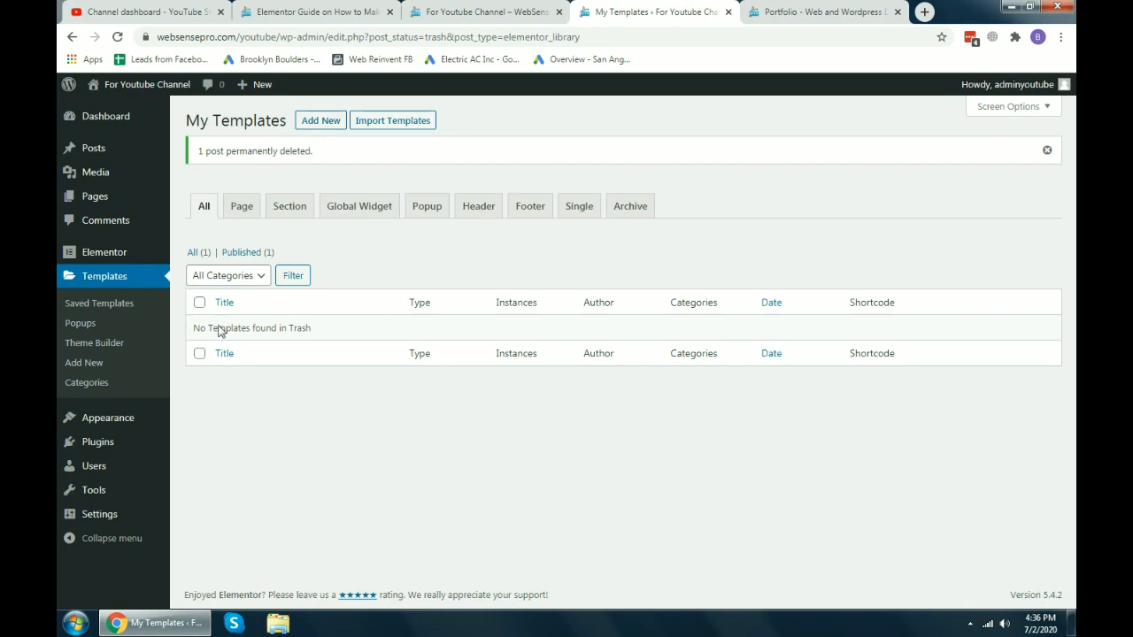
{"action": "left_click", "coordinate": [84, 344]}
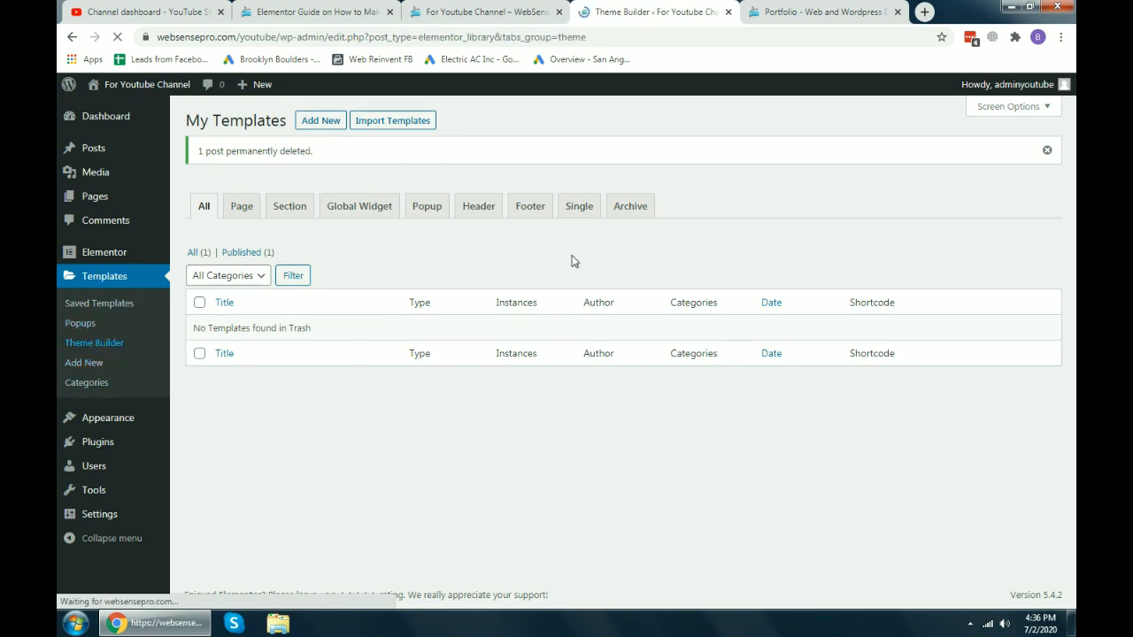
{"action": "left_click", "coordinate": [323, 120]}
{"action": "left_click", "coordinate": [674, 342]}
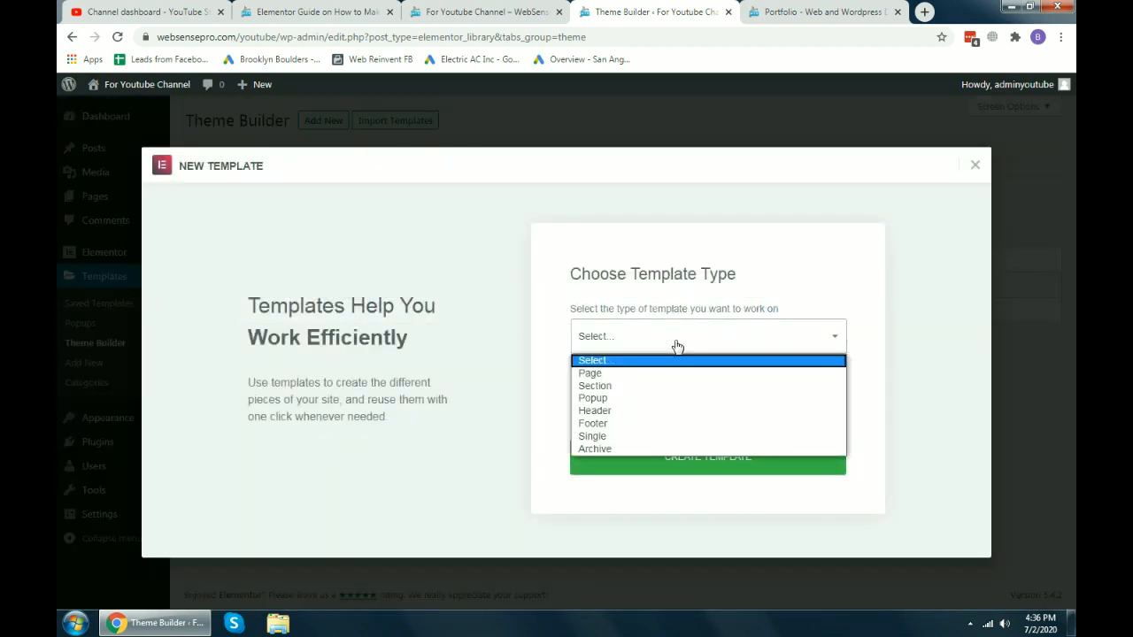
{"action": "left_click", "coordinate": [649, 409]}
{"action": "left_click", "coordinate": [646, 411]}
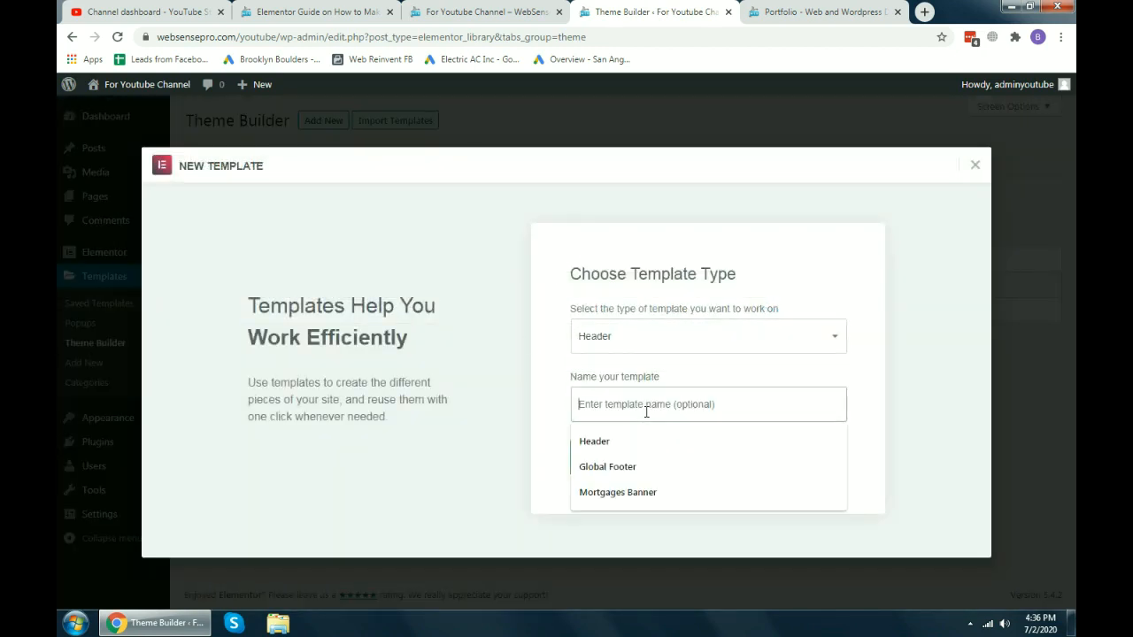
{"action": "type", "text": "Header"}
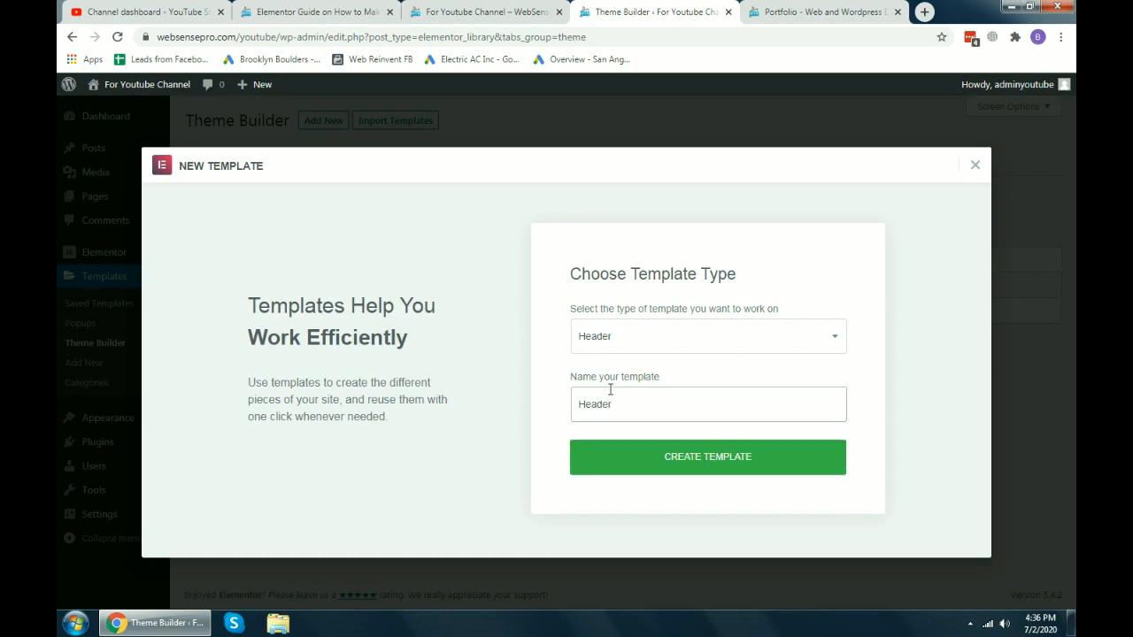
{"action": "left_click", "coordinate": [619, 469]}
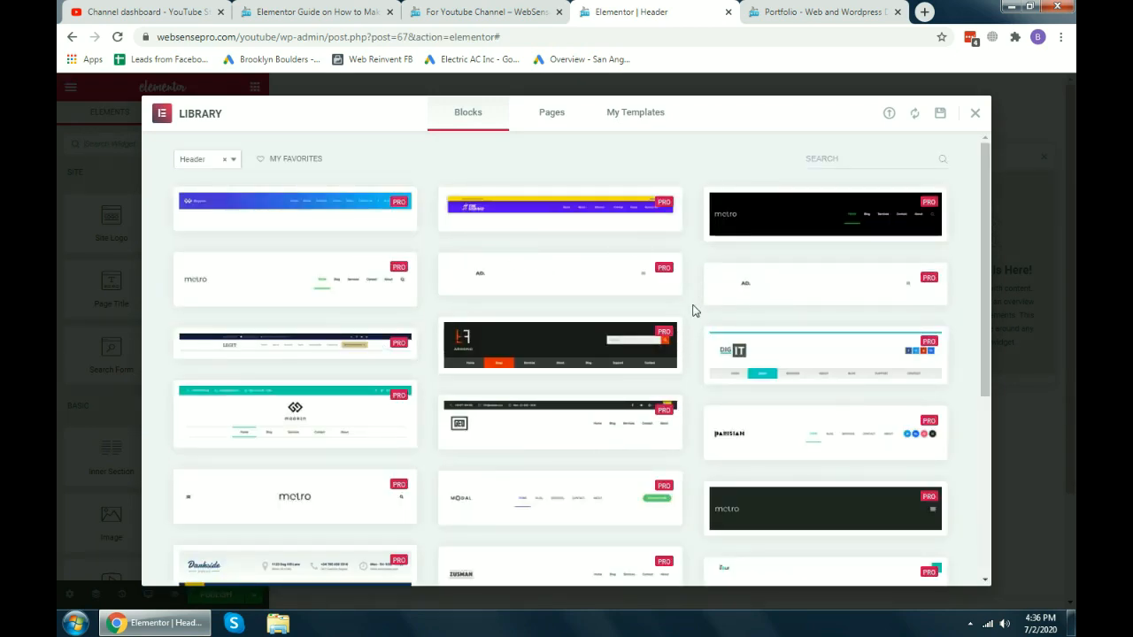
Insert the blue gradient Beyond header block from the template library.
{"action": "scroll", "coordinate": [619, 308], "scroll_direction": "down", "scroll_amount": 2}
{"action": "scroll", "coordinate": [602, 328], "scroll_direction": "down", "scroll_amount": 3}
{"action": "scroll", "coordinate": [663, 438], "scroll_direction": "up", "scroll_amount": 5}
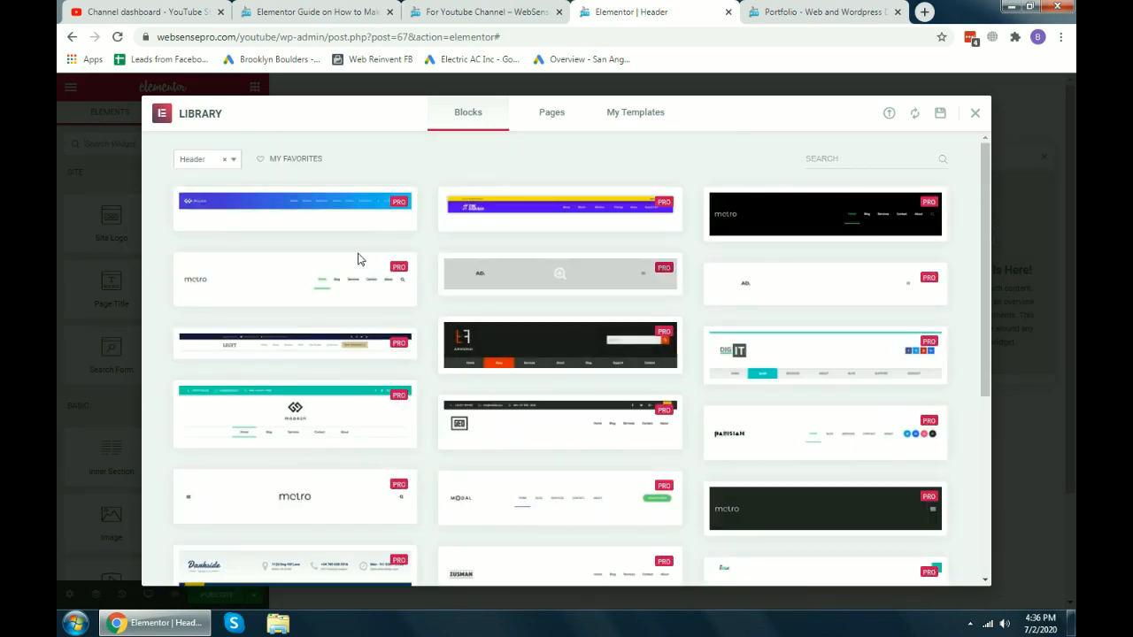
{"action": "mouse_move", "coordinate": [235, 218]}
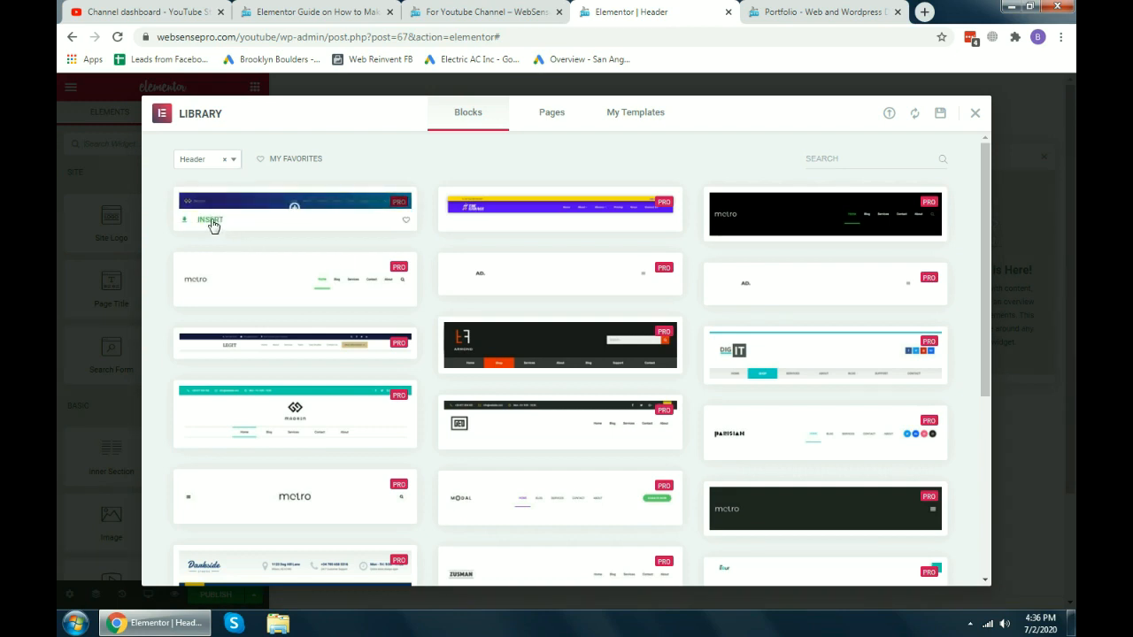
{"action": "left_click", "coordinate": [211, 221]}
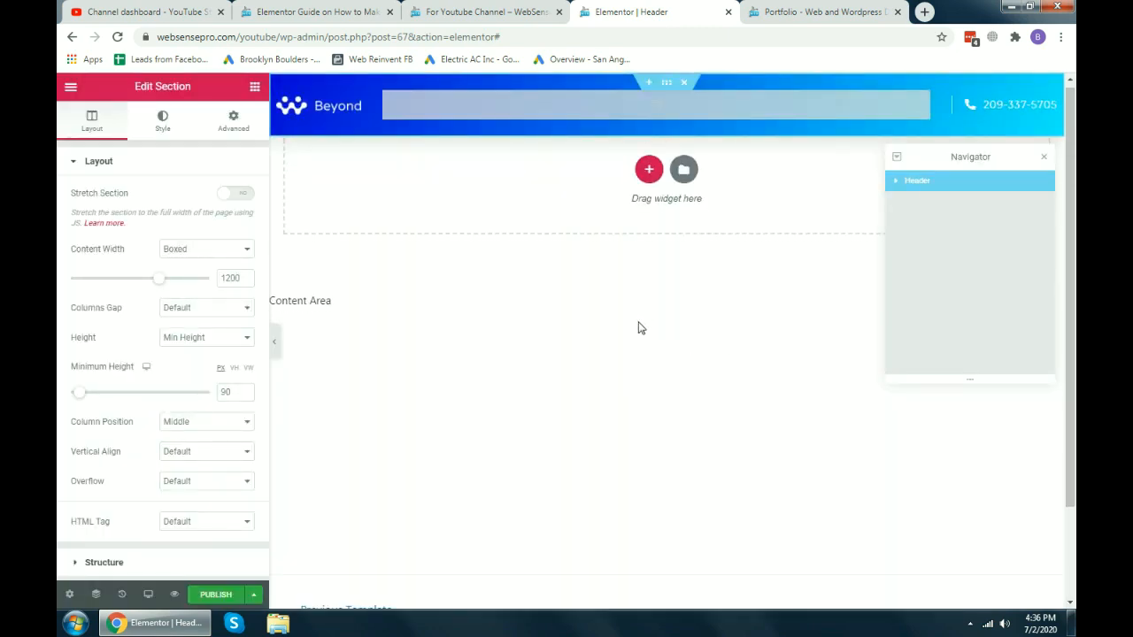
Review the header section's advanced margins and its sticky settings under Motion Effects.
{"action": "left_click", "coordinate": [233, 123]}
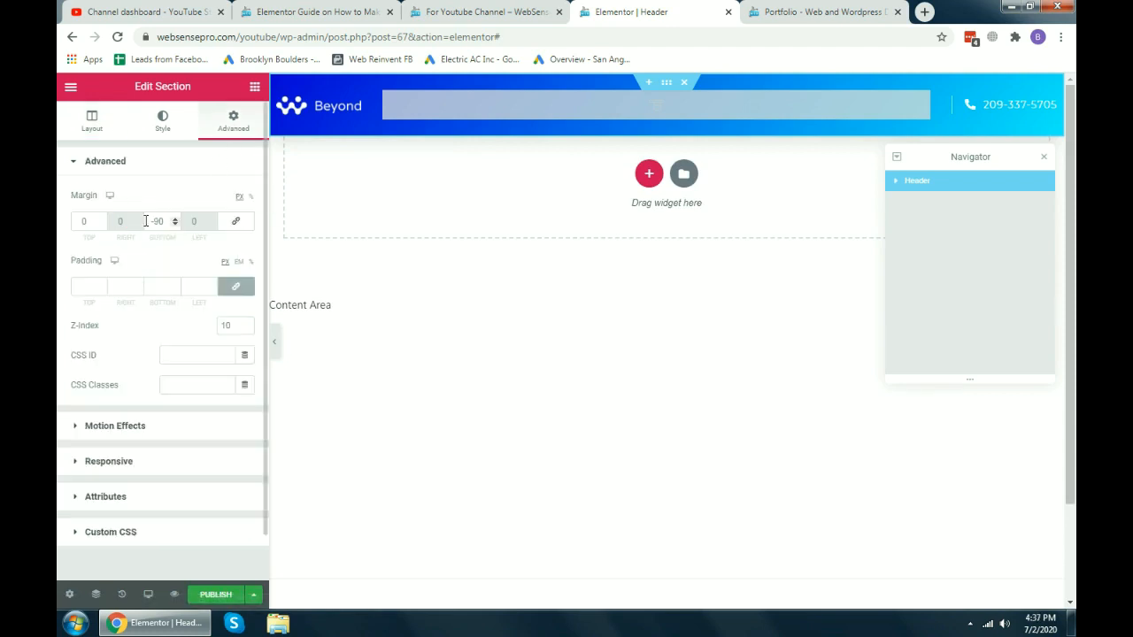
{"action": "left_click", "coordinate": [89, 425]}
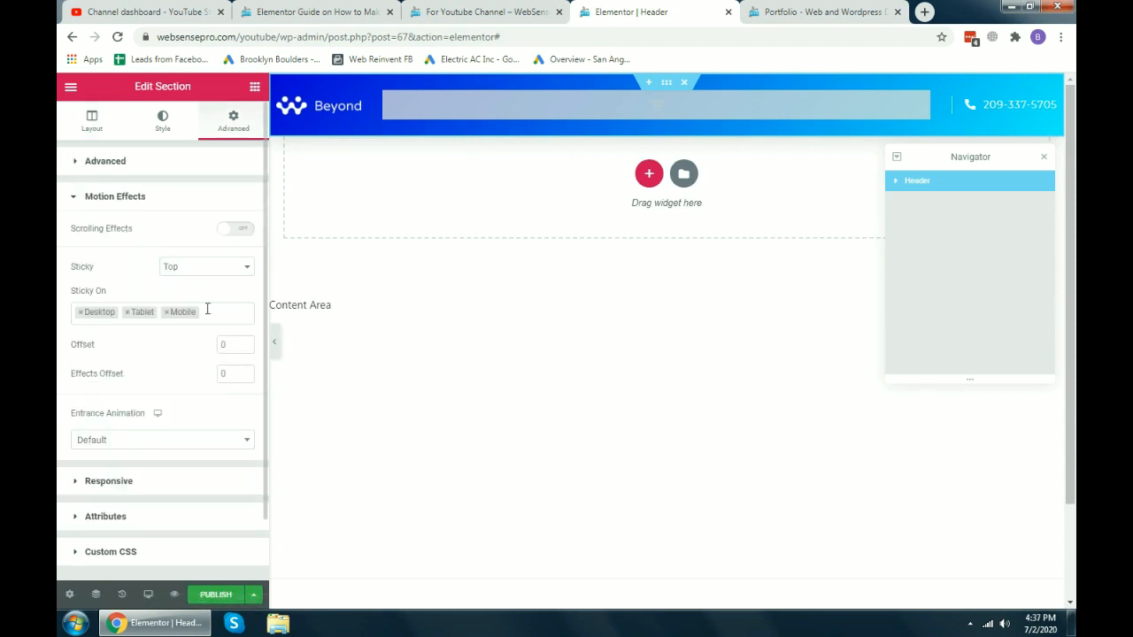
{"action": "left_click", "coordinate": [199, 275]}
{"action": "left_click", "coordinate": [200, 275]}
{"action": "left_click", "coordinate": [199, 276]}
{"action": "left_click", "coordinate": [198, 275]}
Read steps 1 and 2 of the websensepro.com guide on making Elementor headers transparent.
{"action": "left_click", "coordinate": [292, 12]}
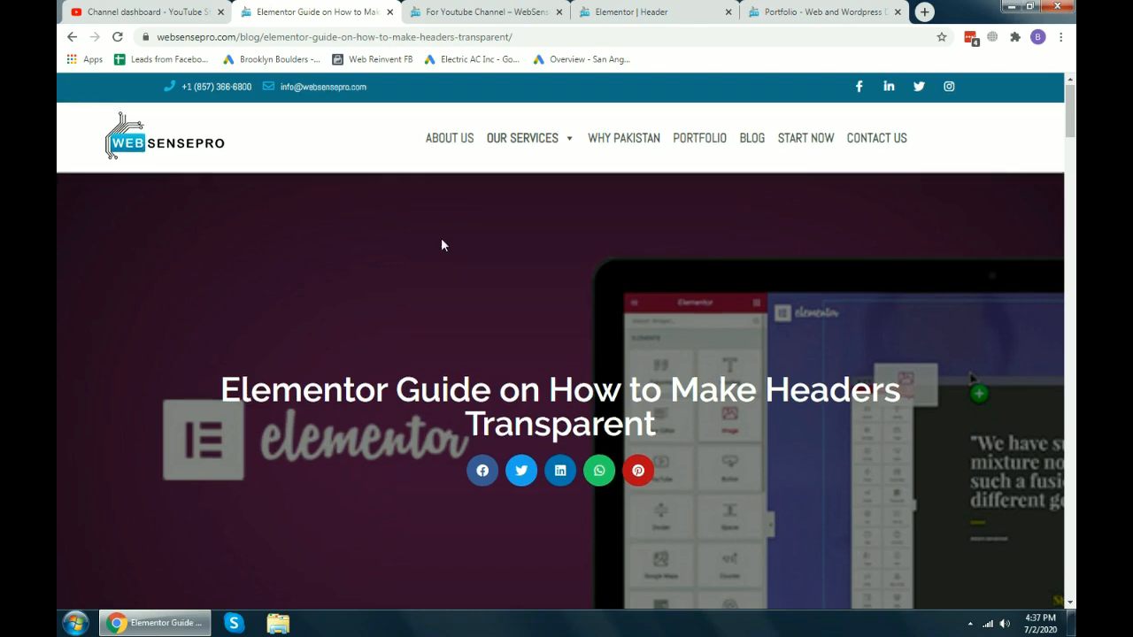
{"action": "scroll", "coordinate": [440, 238], "scroll_direction": "down", "scroll_amount": 5}
{"action": "left_click", "coordinate": [535, 37]}
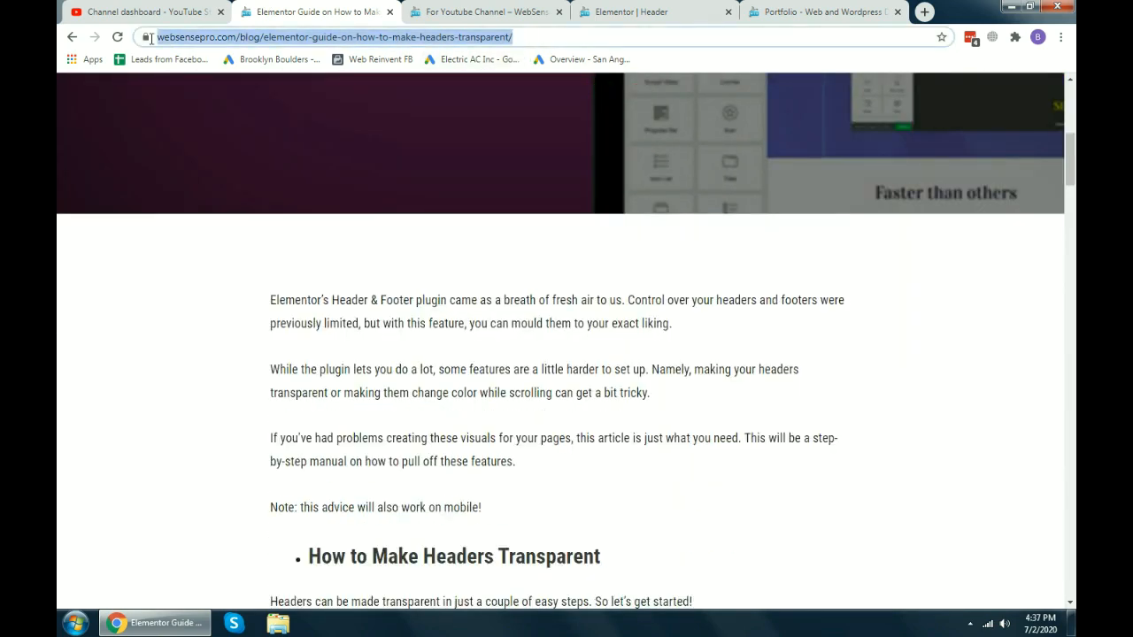
{"action": "left_click", "coordinate": [217, 187]}
{"action": "left_click", "coordinate": [138, 42]}
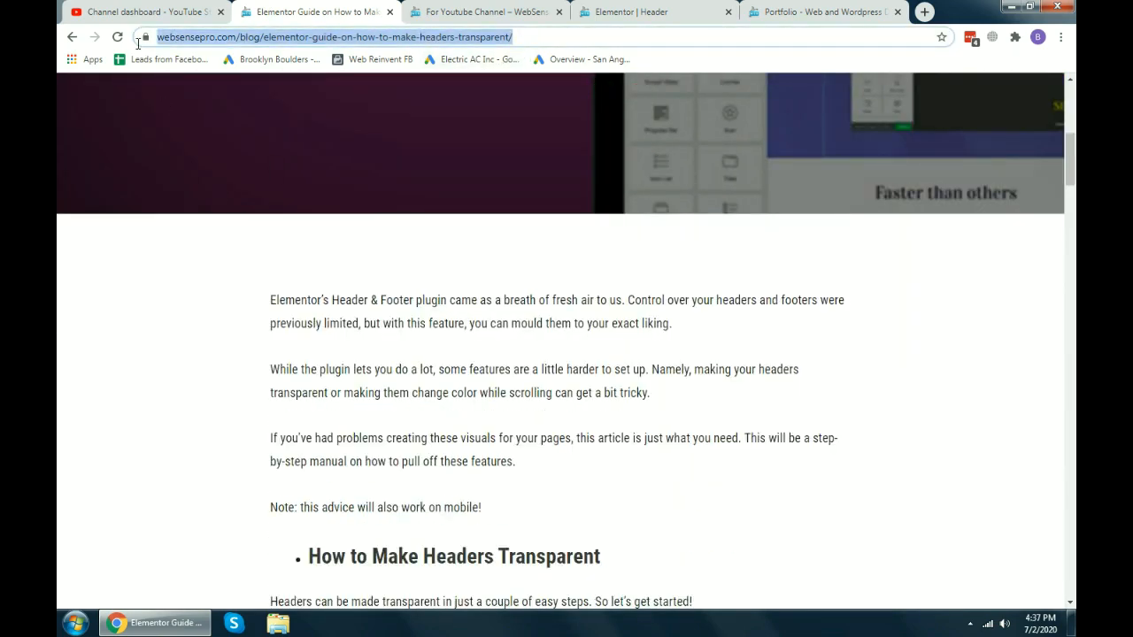
{"action": "left_click", "coordinate": [186, 164]}
{"action": "left_click_drag", "start_coordinate": [530, 37], "coordinate": [152, 57]}
{"action": "left_click", "coordinate": [234, 184]}
{"action": "scroll", "coordinate": [234, 186], "scroll_direction": "down", "scroll_amount": 5}
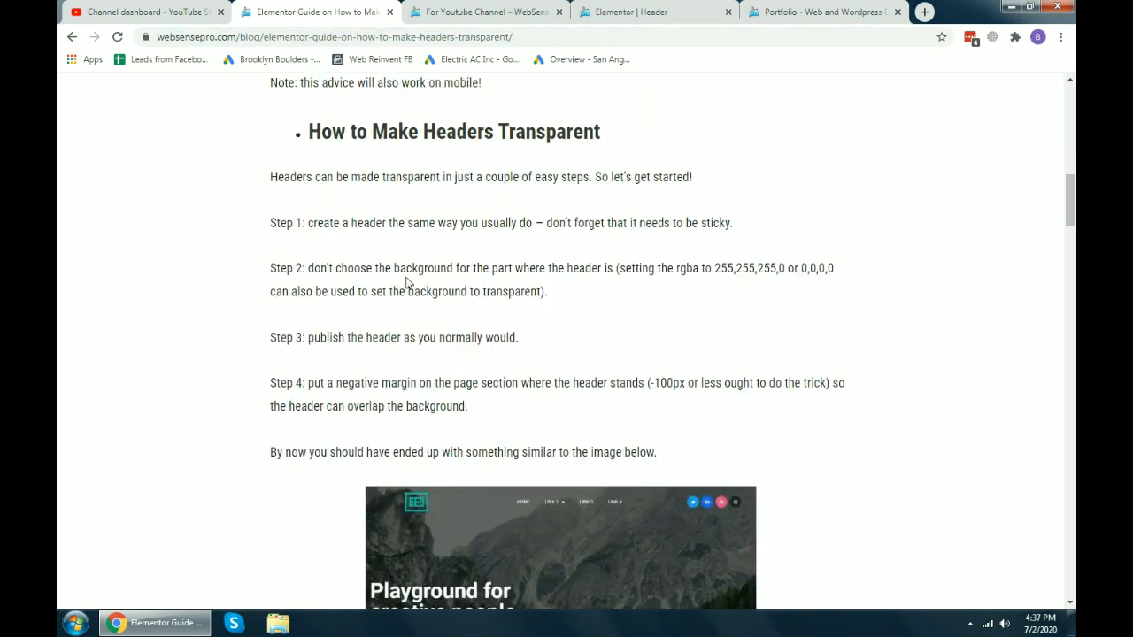
{"action": "left_click_drag", "start_coordinate": [270, 229], "coordinate": [739, 227]}
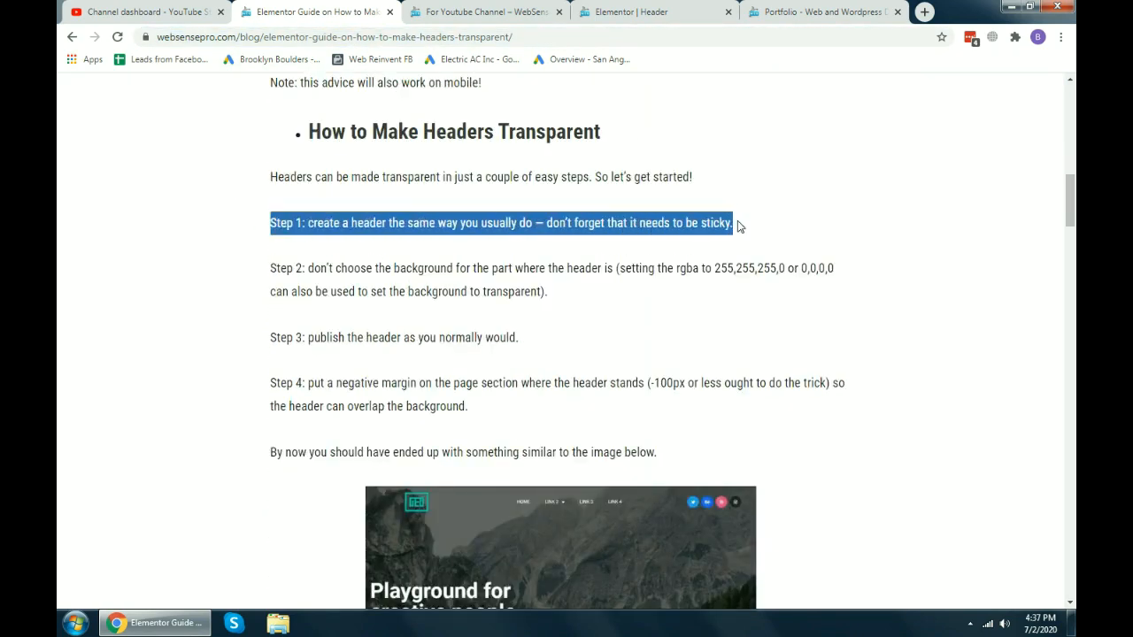
{"action": "left_click_drag", "start_coordinate": [255, 277], "coordinate": [640, 295]}
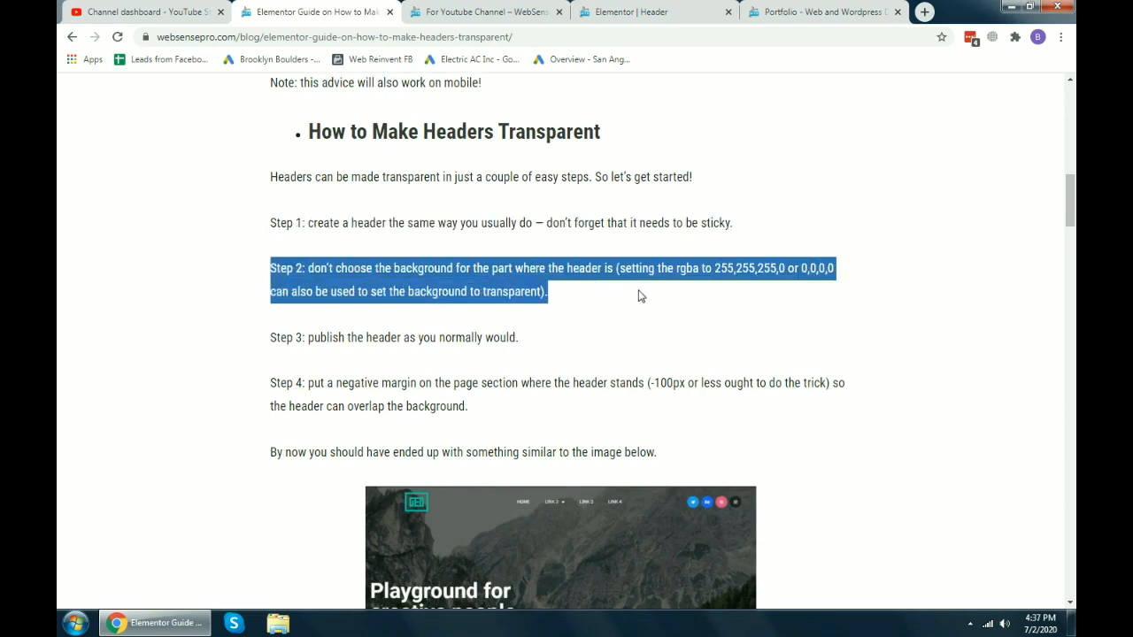
{"action": "left_click", "coordinate": [616, 271]}
Compare the inserted header with the guide's background instruction in step 2 and read step 3 on publishing.
{"action": "left_click", "coordinate": [617, 11]}
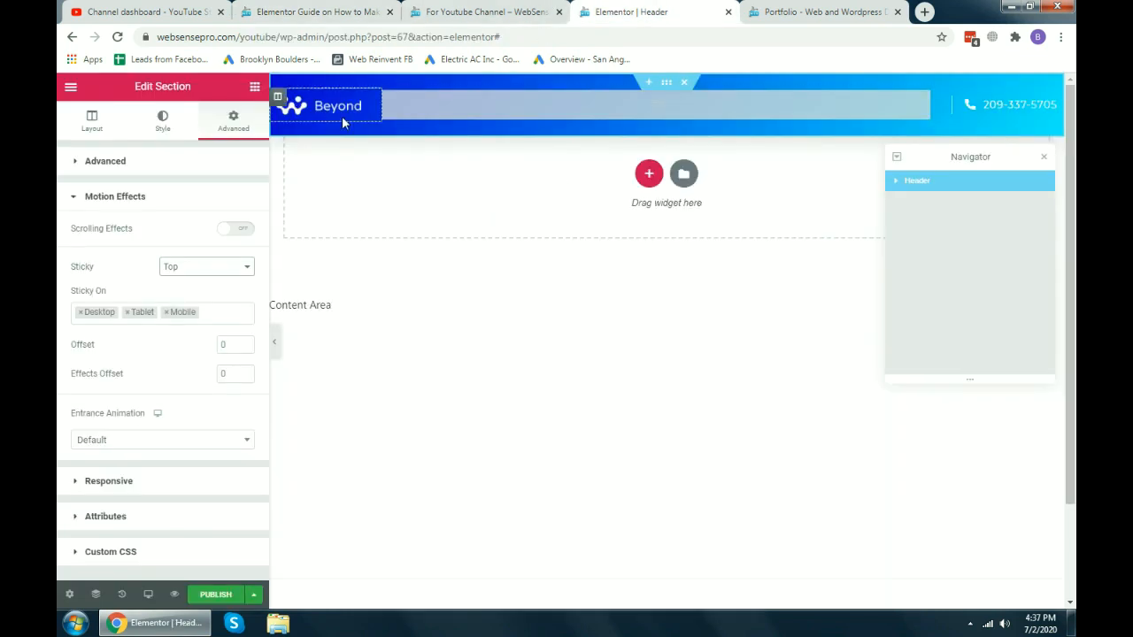
{"action": "left_click", "coordinate": [323, 12]}
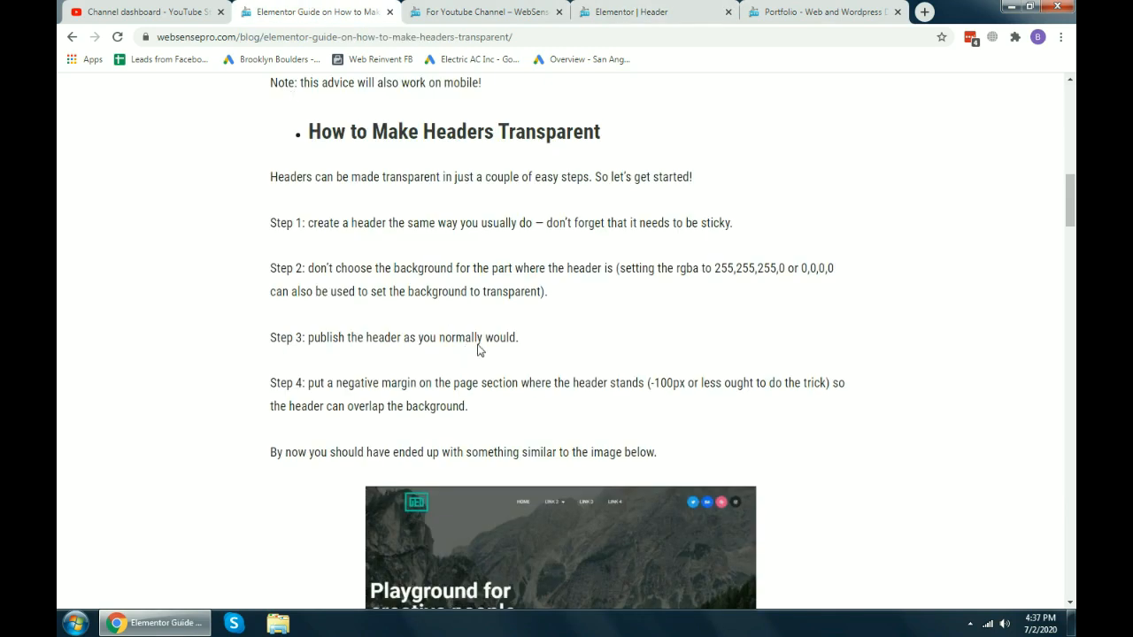
{"action": "left_click_drag", "start_coordinate": [589, 304], "coordinate": [236, 286]}
{"action": "left_click", "coordinate": [236, 286]}
{"action": "left_click_drag", "start_coordinate": [266, 344], "coordinate": [234, 351]}
{"action": "left_click", "coordinate": [553, 293]}
Publish the header template with an Include condition for the Entire Site.
{"action": "left_click", "coordinate": [670, 9]}
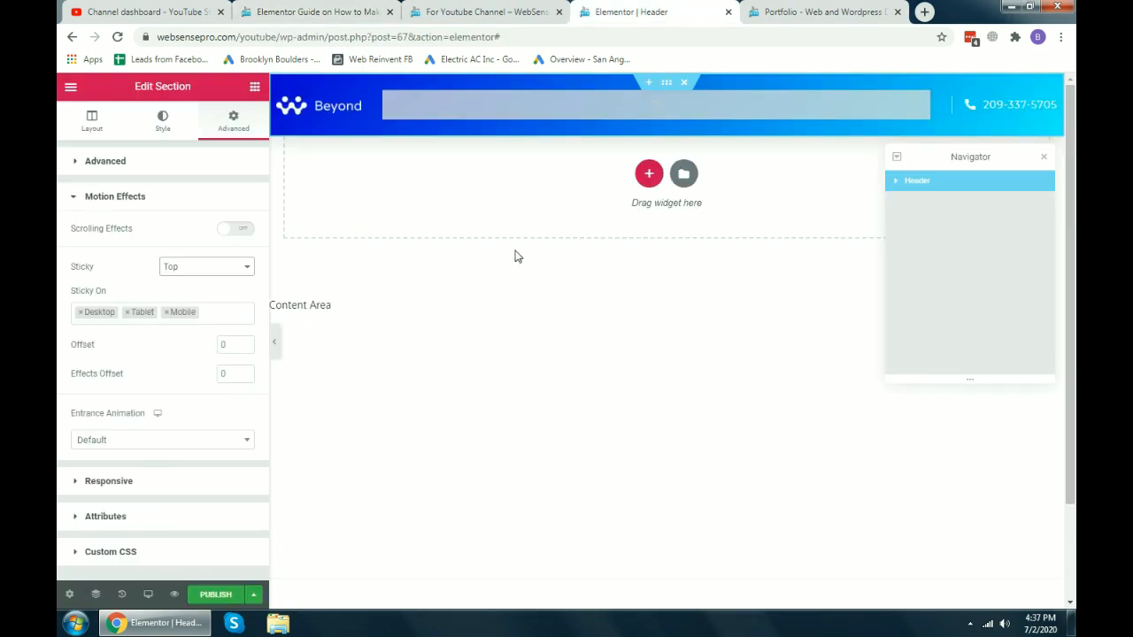
{"action": "left_click", "coordinate": [232, 595]}
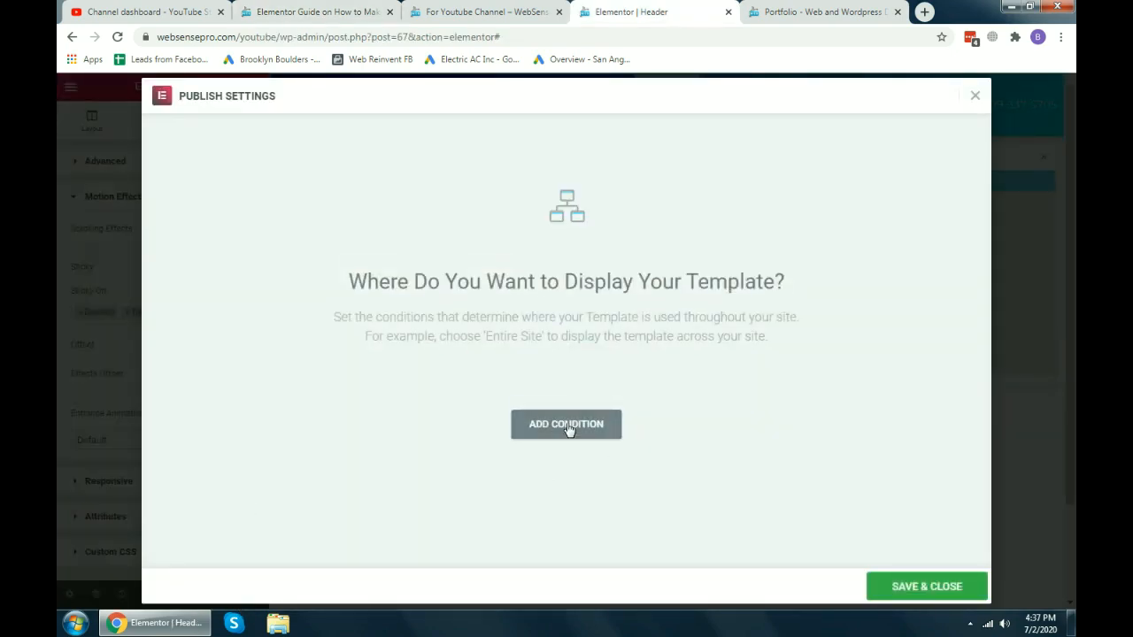
{"action": "left_click", "coordinate": [567, 424]}
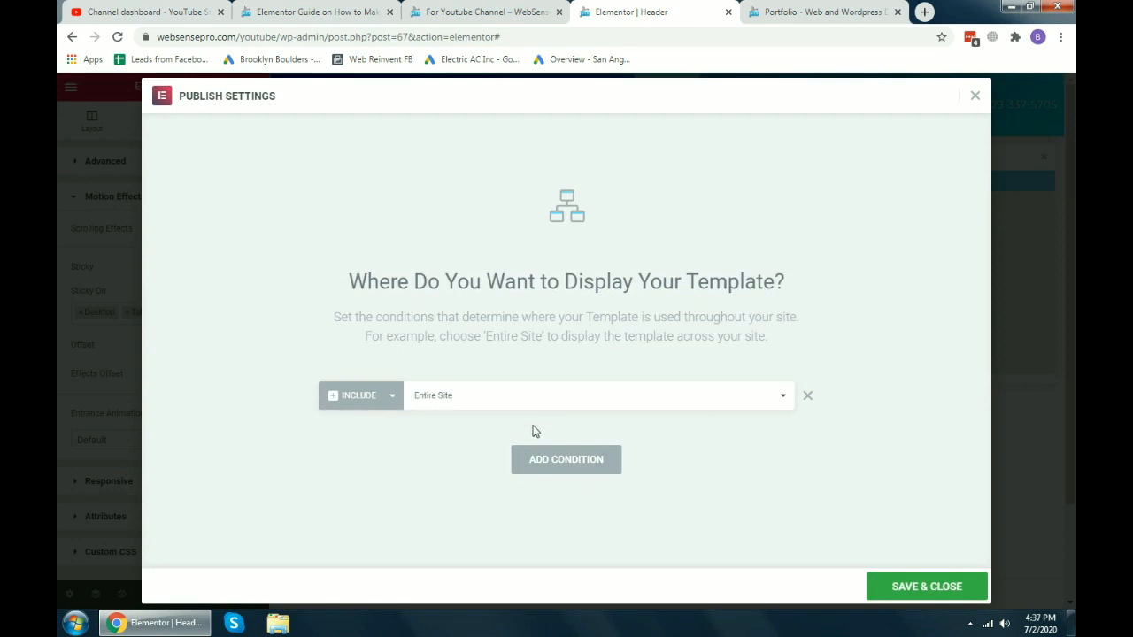
{"action": "left_click", "coordinate": [887, 589]}
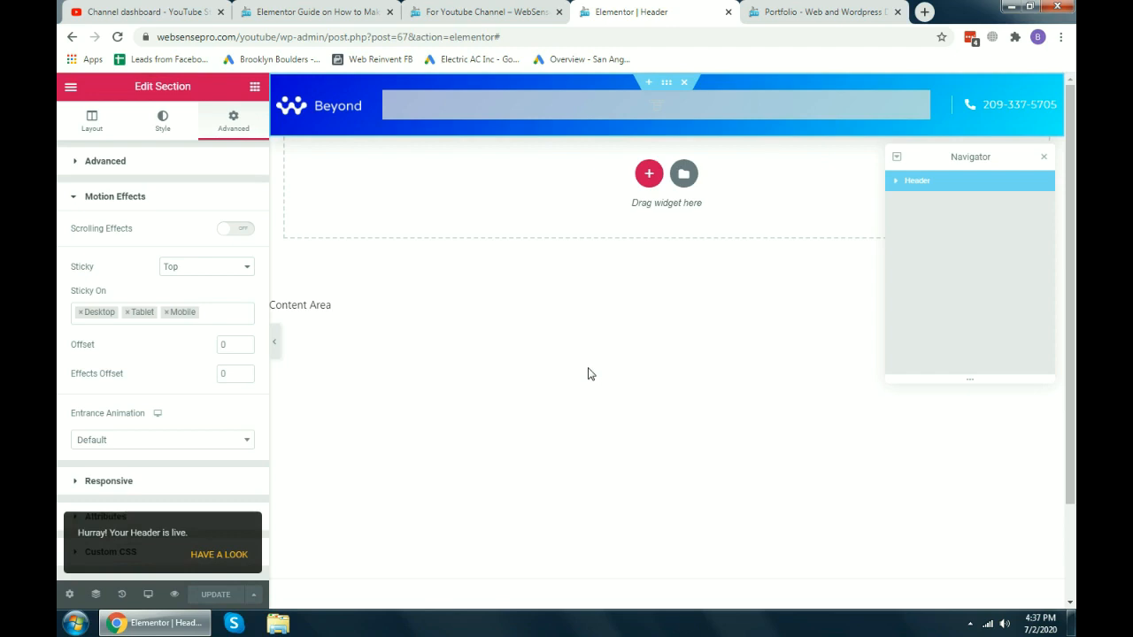
Reload the live For Youtube Channel site and examine how the published header behaves while scrolling.
{"action": "left_click", "coordinate": [460, 12]}
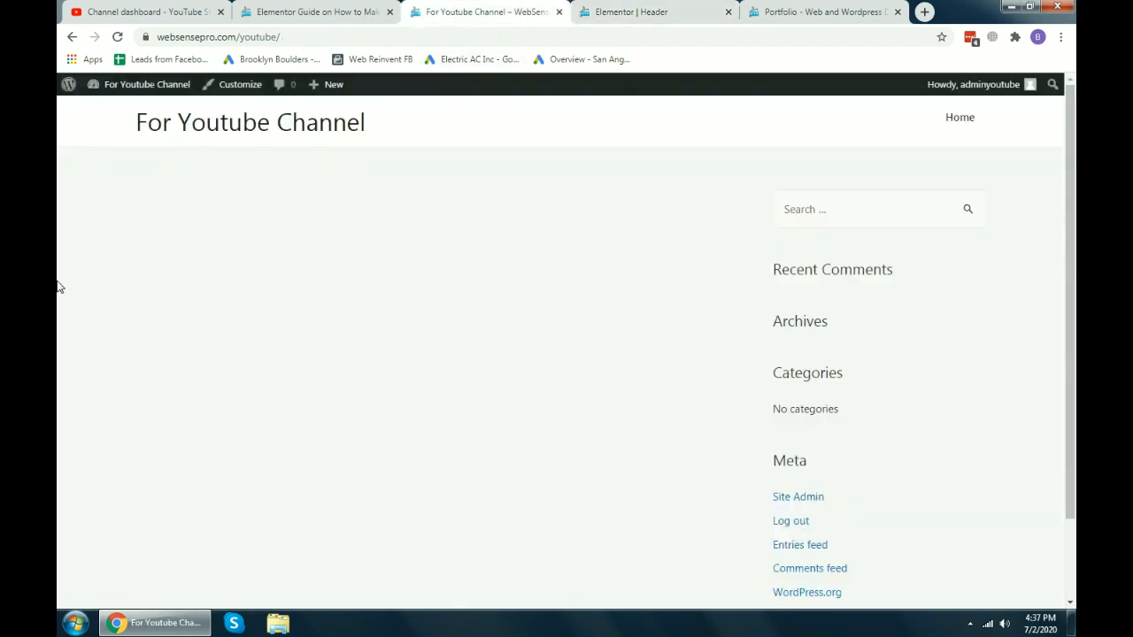
{"action": "left_click", "coordinate": [116, 37]}
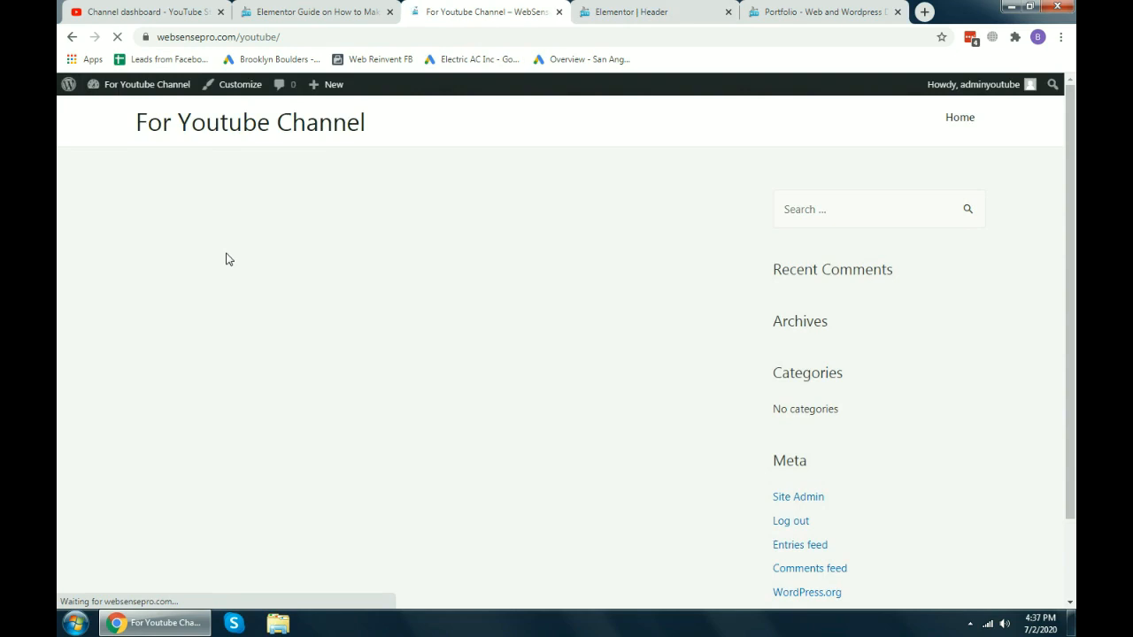
{"action": "scroll", "coordinate": [112, 278], "scroll_direction": "down", "scroll_amount": 2}
{"action": "scroll", "coordinate": [112, 278], "scroll_direction": "up", "scroll_amount": 2}
{"action": "scroll", "coordinate": [113, 278], "scroll_direction": "down", "scroll_amount": 2}
{"action": "scroll", "coordinate": [112, 278], "scroll_direction": "up", "scroll_amount": 1}
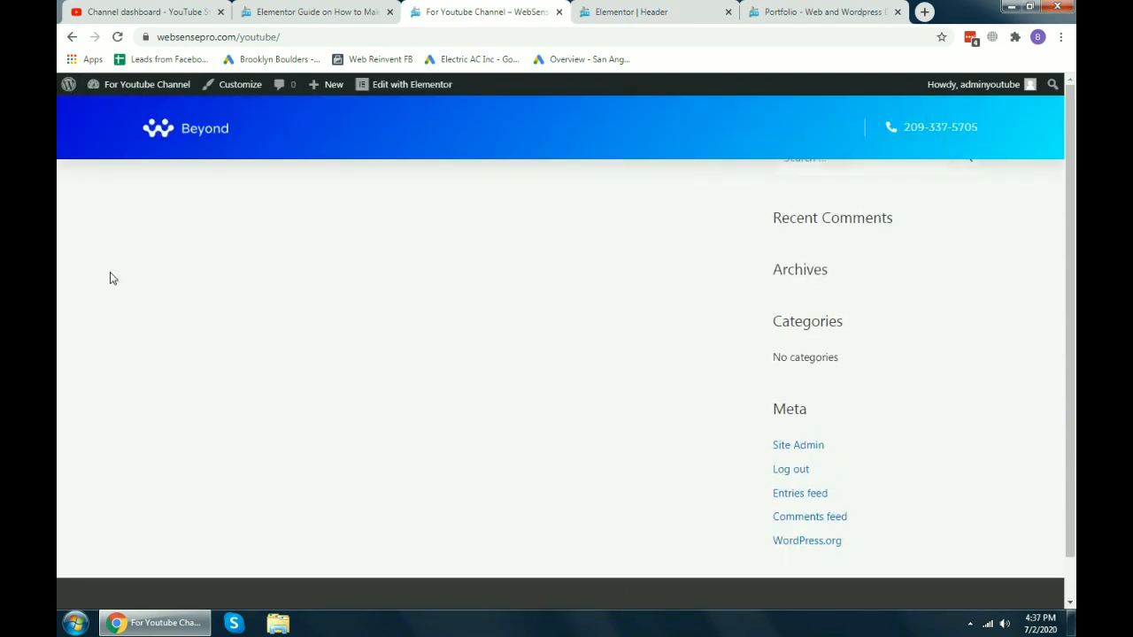
{"action": "scroll", "coordinate": [113, 278], "scroll_direction": "down", "scroll_amount": 1}
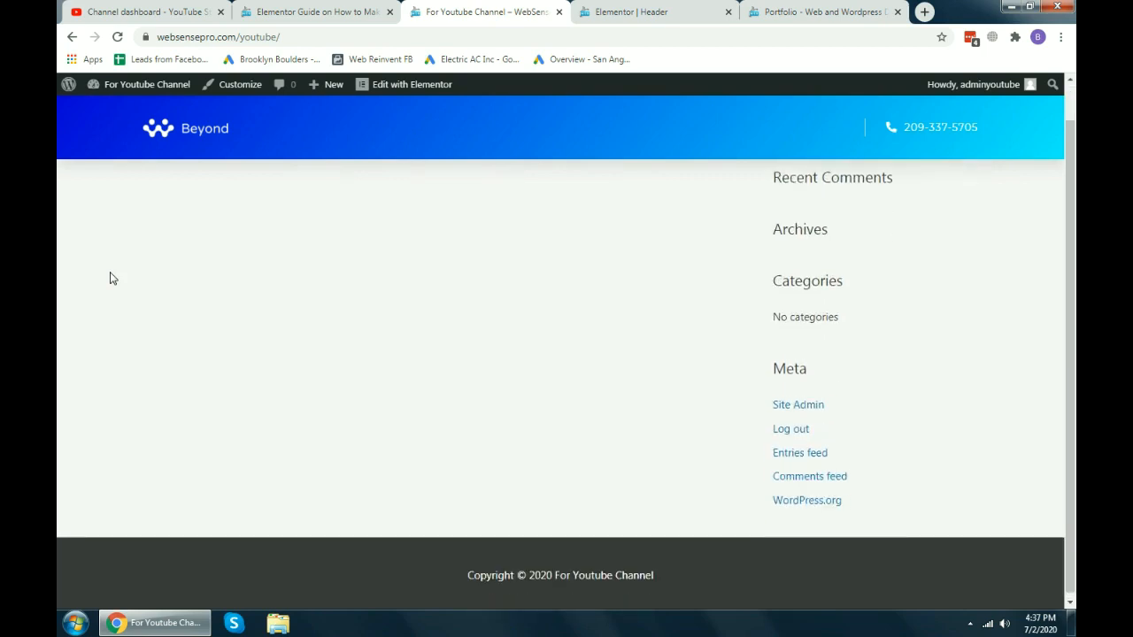
{"action": "scroll", "coordinate": [112, 278], "scroll_direction": "up", "scroll_amount": 1}
{"action": "scroll", "coordinate": [112, 278], "scroll_direction": "down", "scroll_amount": 1}
{"action": "scroll", "coordinate": [112, 277], "scroll_direction": "up", "scroll_amount": 1}
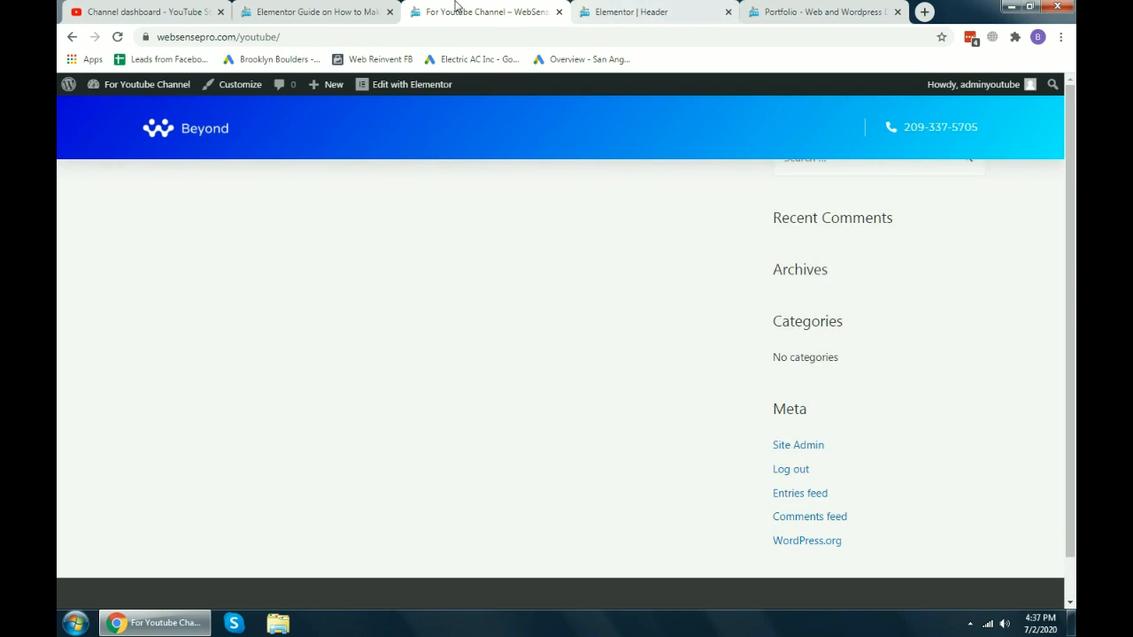
{"action": "scroll", "coordinate": [121, 253], "scroll_direction": "down", "scroll_amount": 1}
{"action": "scroll", "coordinate": [663, 248], "scroll_direction": "up", "scroll_amount": 1}
{"action": "scroll", "coordinate": [238, 329], "scroll_direction": "down", "scroll_amount": 1}
{"action": "scroll", "coordinate": [235, 331], "scroll_direction": "up", "scroll_amount": 1}
{"action": "scroll", "coordinate": [59, 201], "scroll_direction": "down", "scroll_amount": 1}
{"action": "scroll", "coordinate": [59, 201], "scroll_direction": "up", "scroll_amount": 1}
{"action": "scroll", "coordinate": [58, 201], "scroll_direction": "down", "scroll_amount": 1}
{"action": "scroll", "coordinate": [58, 201], "scroll_direction": "up", "scroll_amount": 1}
{"action": "scroll", "coordinate": [58, 201], "scroll_direction": "down", "scroll_amount": 1}
{"action": "scroll", "coordinate": [58, 201], "scroll_direction": "up", "scroll_amount": 1}
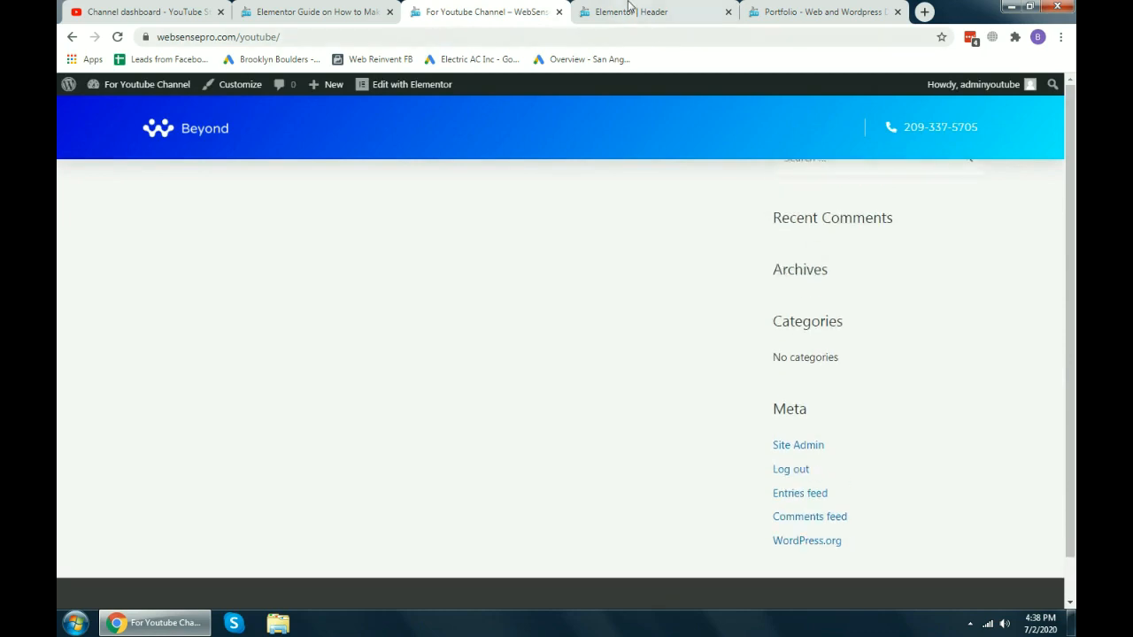
Open the Home page for editing in Elementor from the WordPress admin's page list.
{"action": "left_click", "coordinate": [628, 6]}
{"action": "left_click_drag", "start_coordinate": [361, 36], "coordinate": [805, 102]}
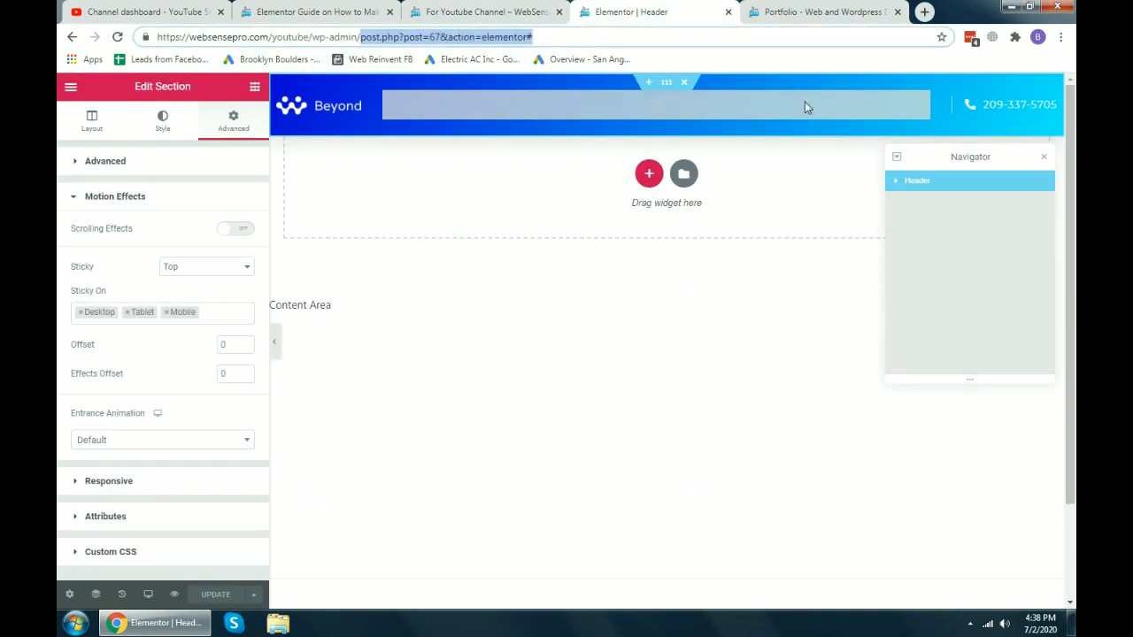
{"action": "key", "text": "BackSpace"}
{"action": "key", "text": "Return"}
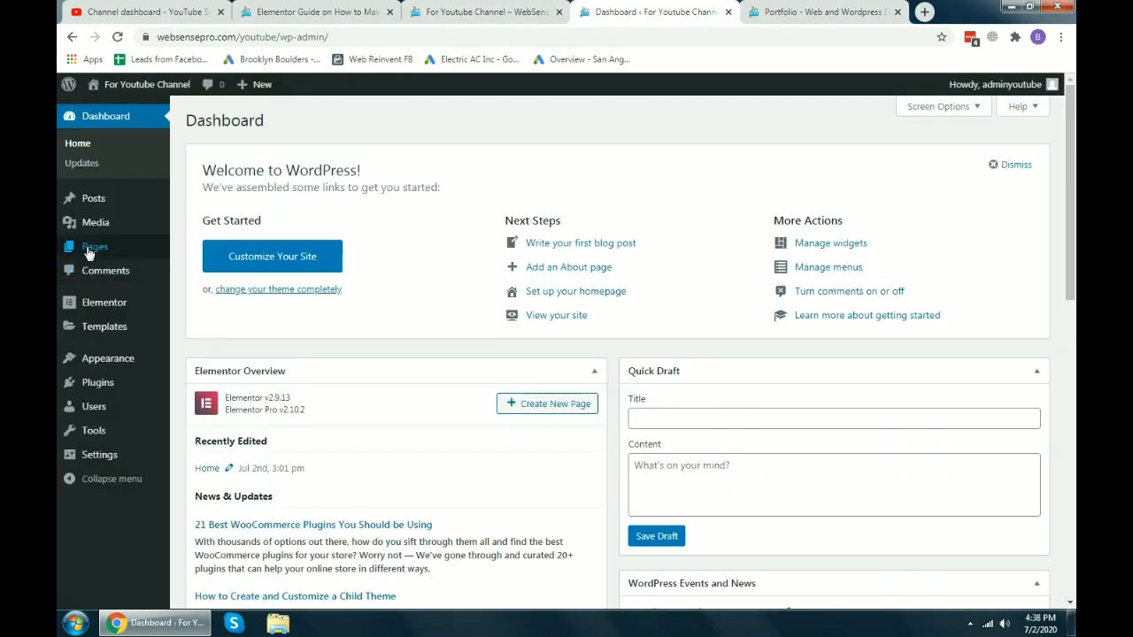
{"action": "mouse_move", "coordinate": [98, 247]}
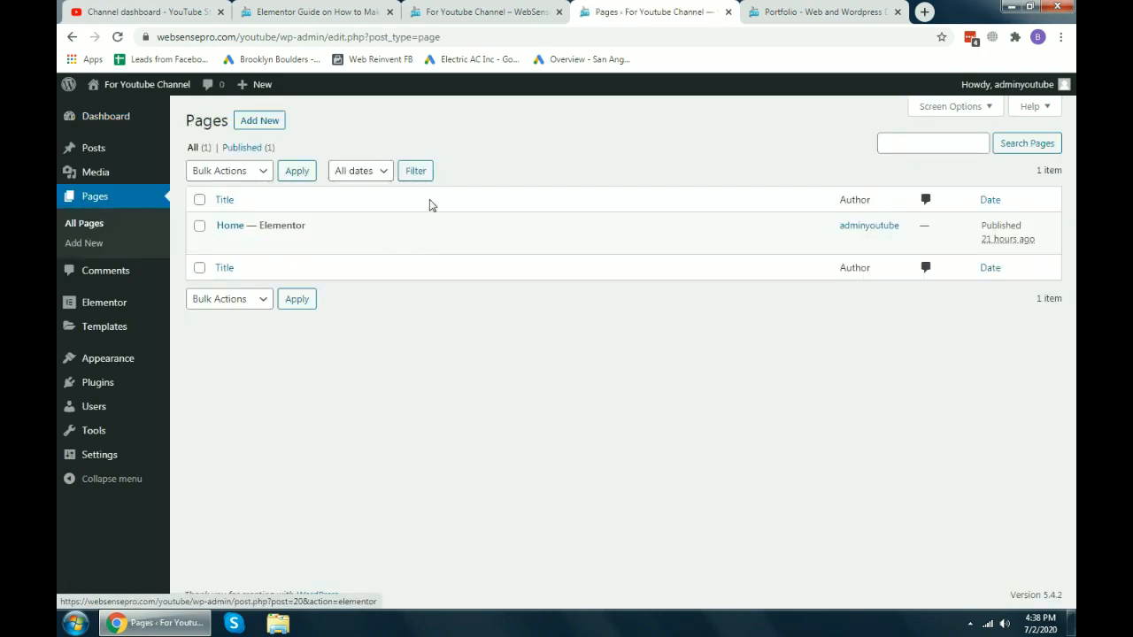
{"action": "key", "text": "ctrl+shift+Tab"}
{"action": "left_click", "coordinate": [619, 11]}
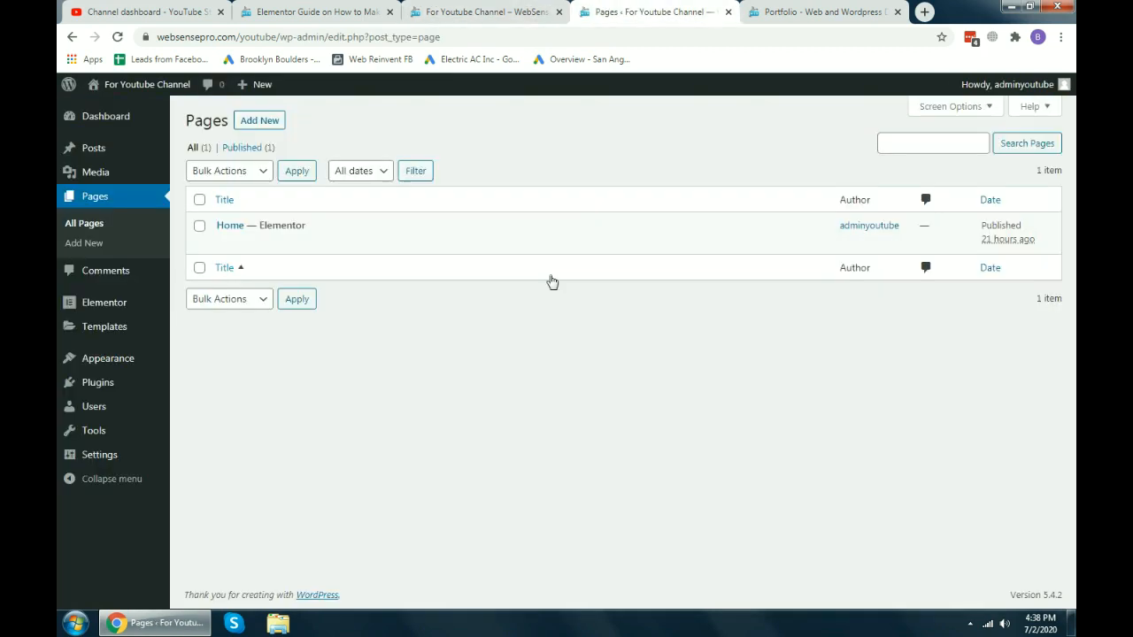
{"action": "left_click", "coordinate": [389, 244]}
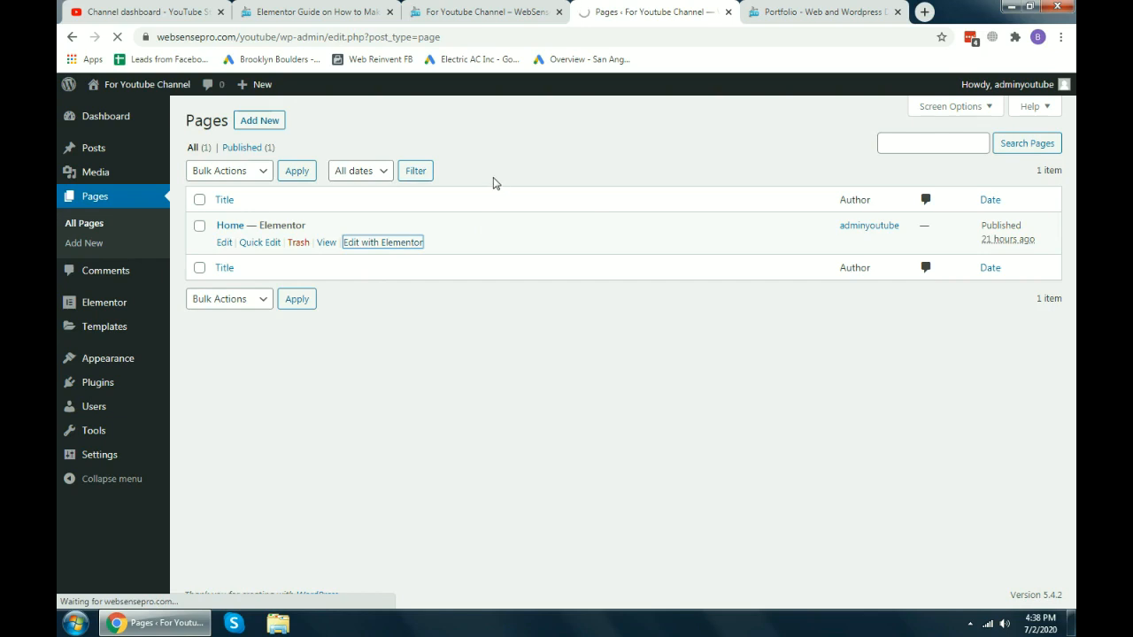
{"action": "key", "text": "ctrl+shift+Tab"}
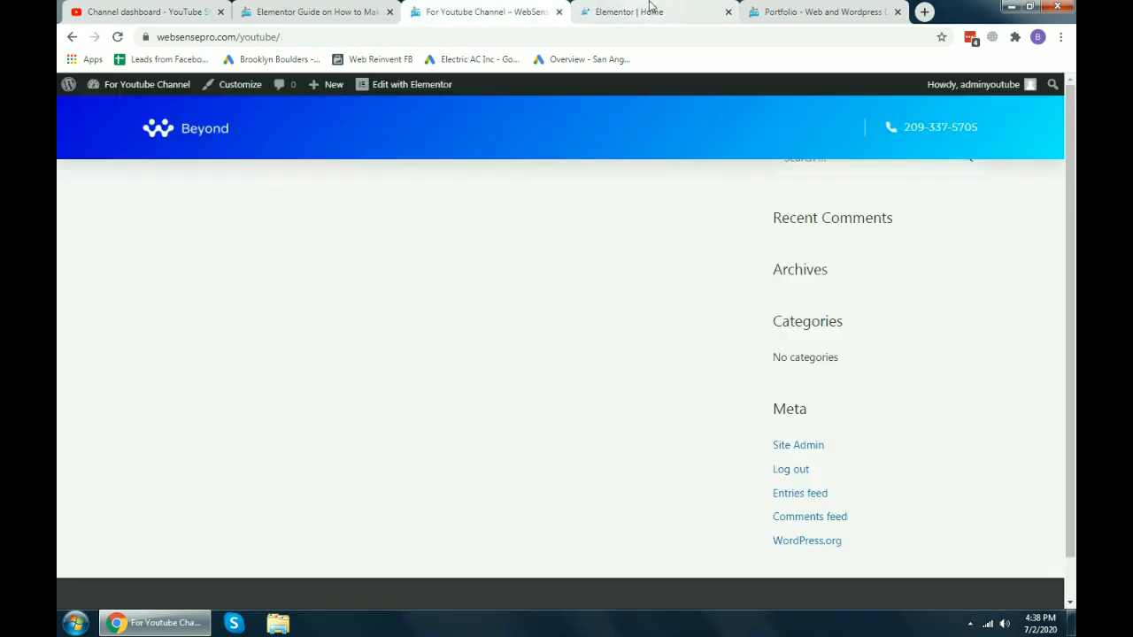
{"action": "left_click", "coordinate": [651, 6]}
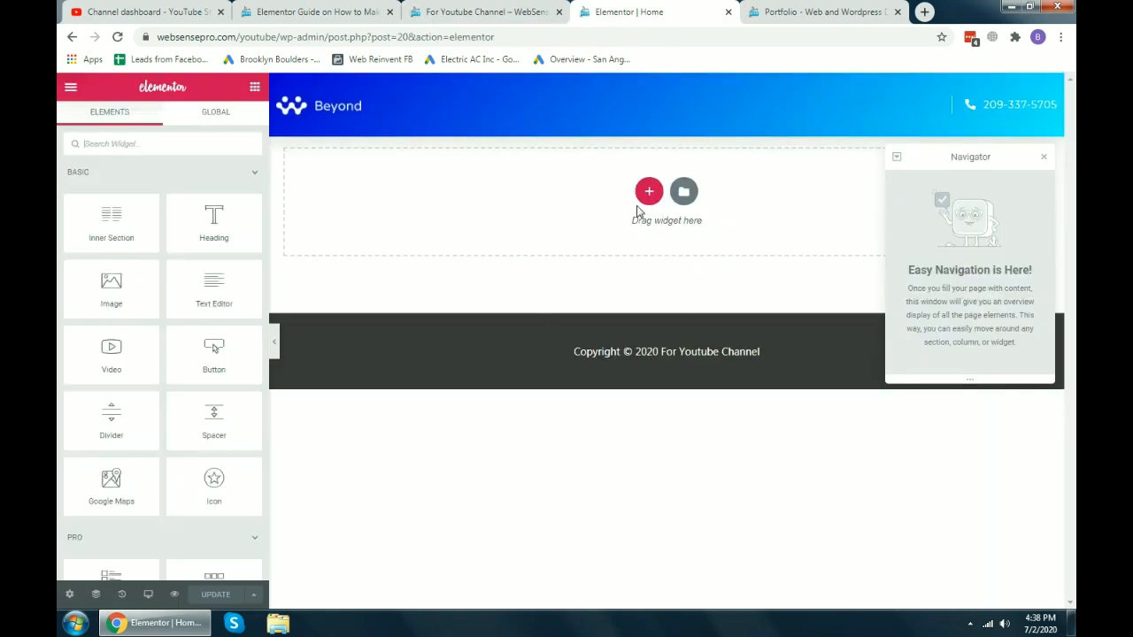
Add a one-column section to the Home page and give it a classic background in black (#000000).
{"action": "left_click", "coordinate": [647, 194]}
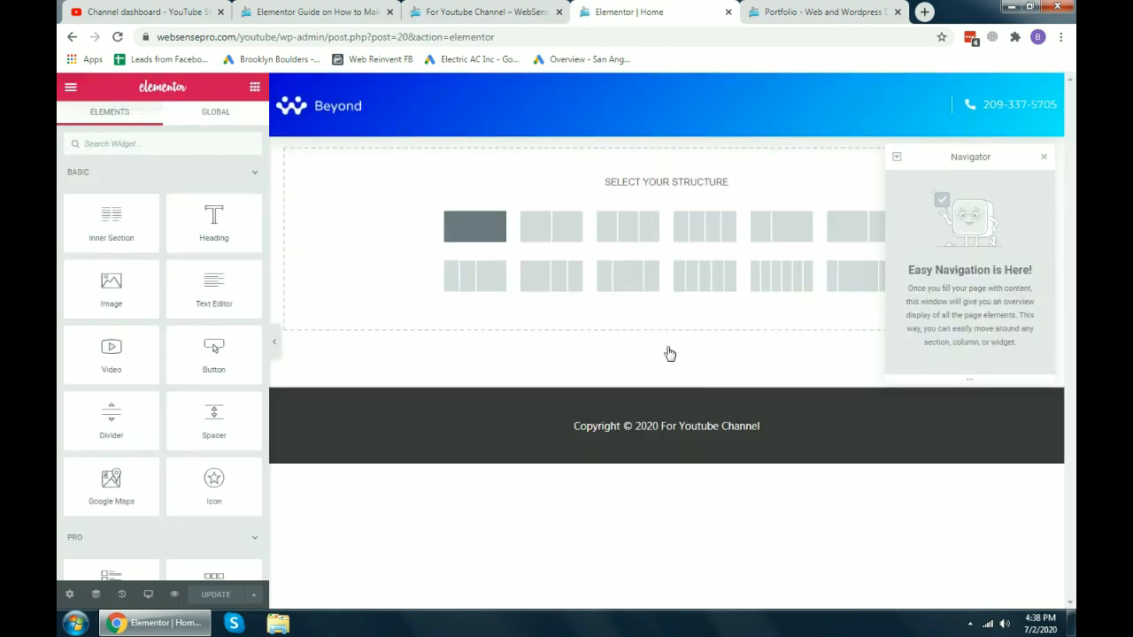
{"action": "left_click", "coordinate": [474, 227]}
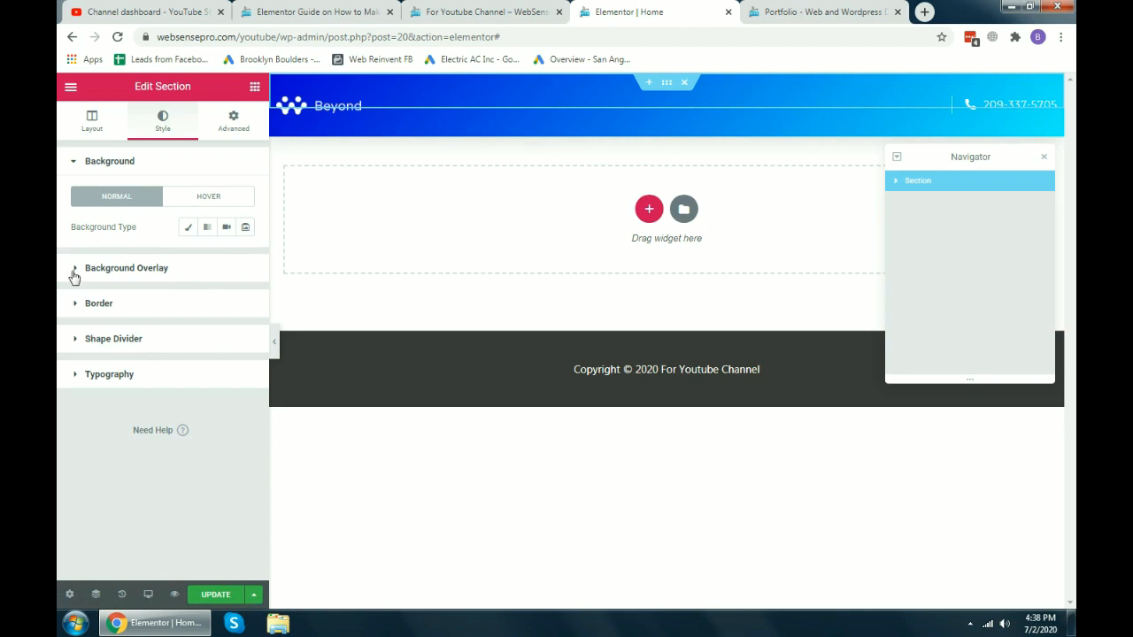
{"action": "left_click", "coordinate": [187, 226]}
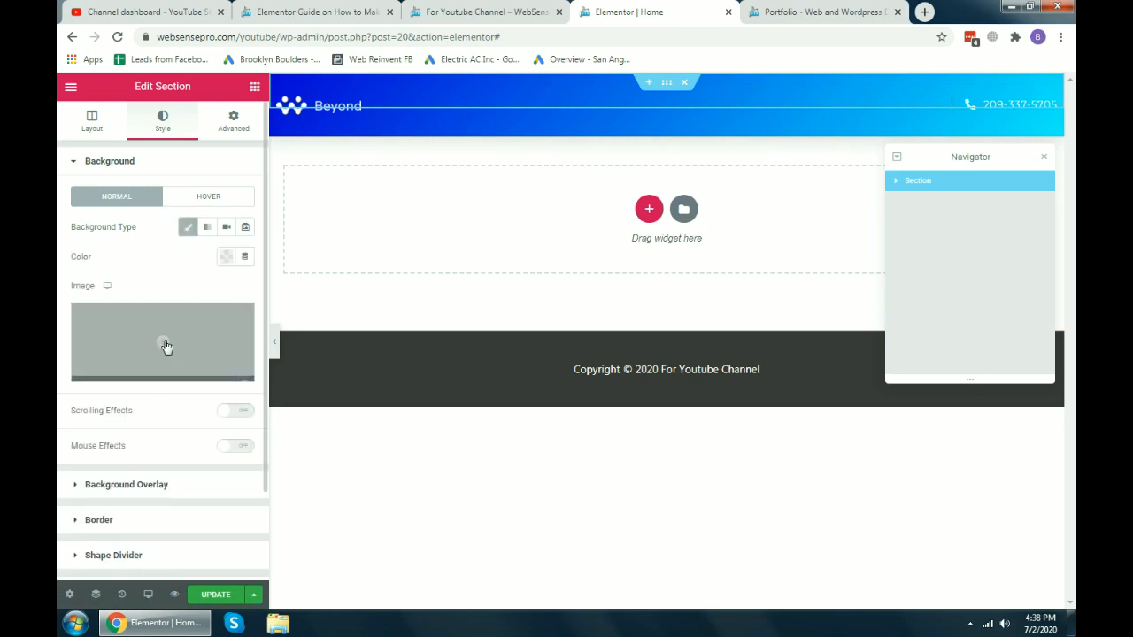
{"action": "left_click", "coordinate": [226, 256]}
{"action": "left_click", "coordinate": [269, 291]}
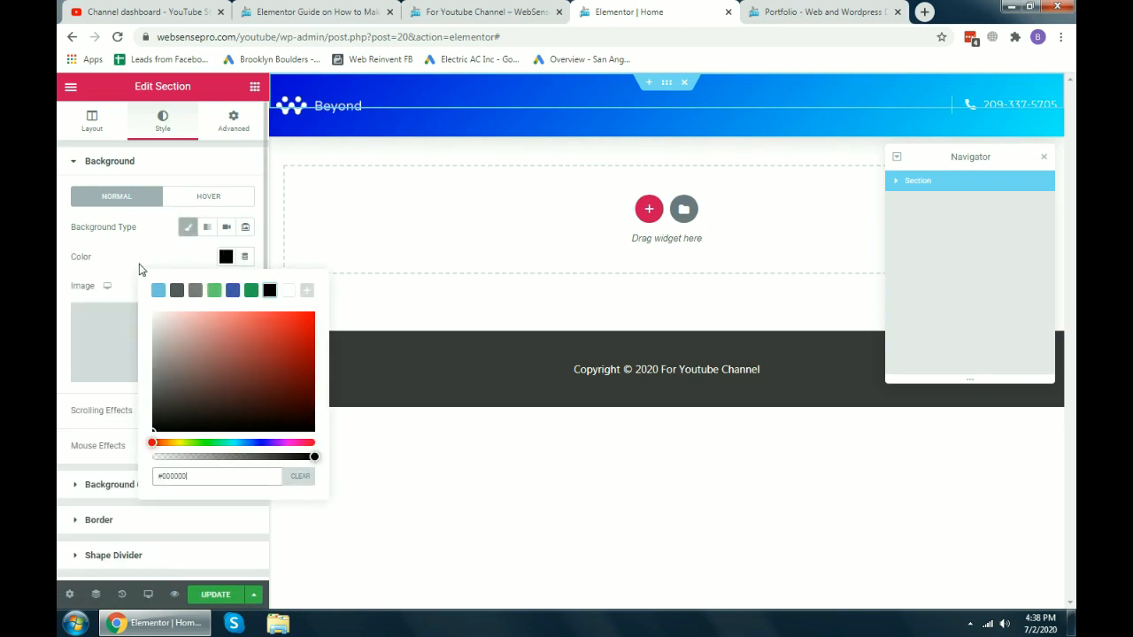
{"action": "left_click", "coordinate": [142, 264]}
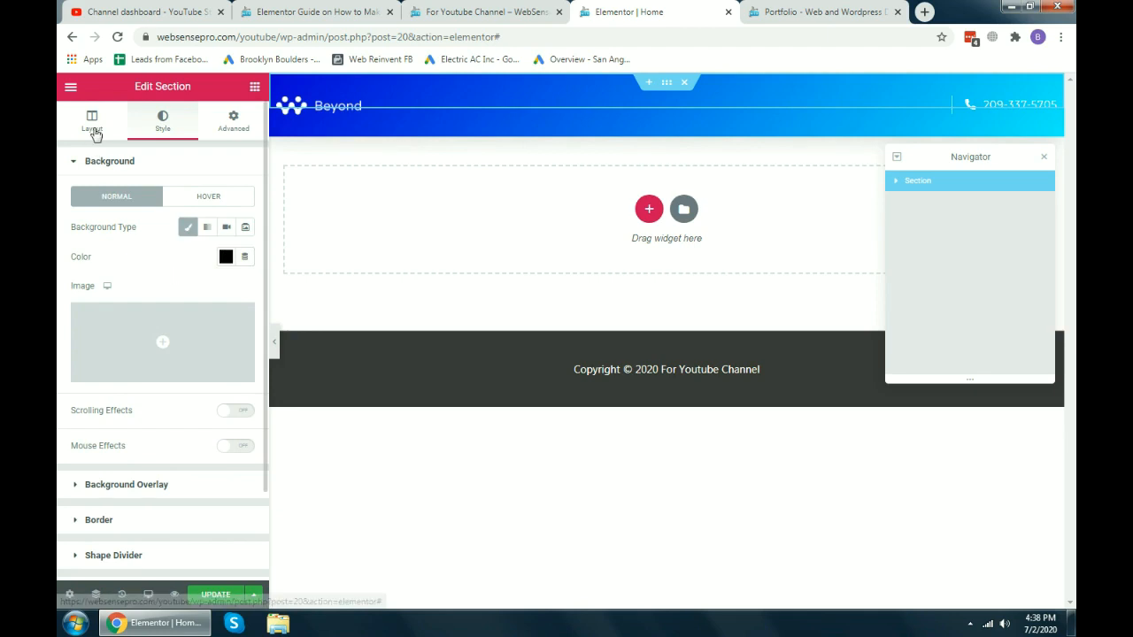
Set the black section's height to Min Height with 900 px and update the Home page.
{"action": "left_click", "coordinate": [93, 126]}
{"action": "left_click", "coordinate": [204, 340]}
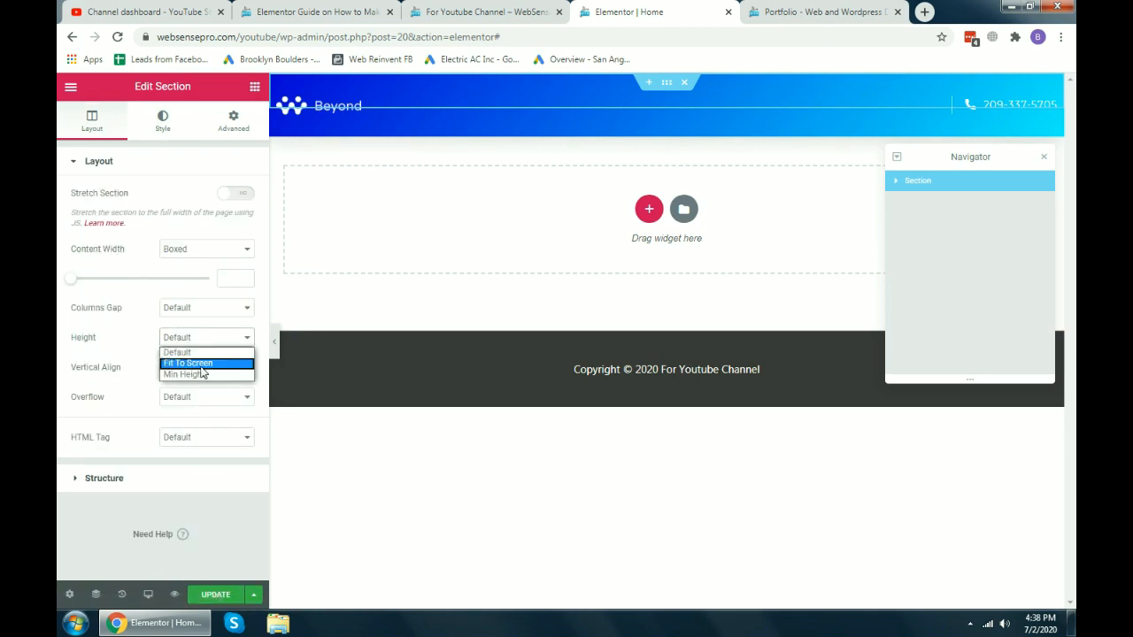
{"action": "left_click", "coordinate": [202, 375]}
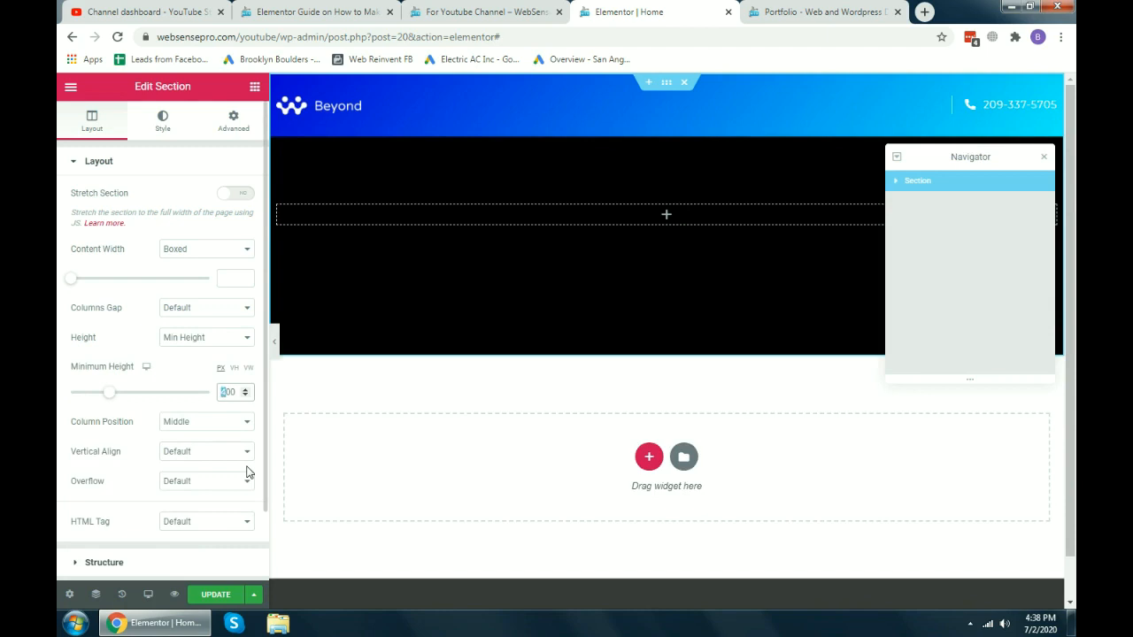
{"action": "type", "text": "7"}
{"action": "scroll", "coordinate": [783, 285], "scroll_direction": "down", "scroll_amount": 1}
{"action": "scroll", "coordinate": [777, 313], "scroll_direction": "up", "scroll_amount": 1}
{"action": "scroll", "coordinate": [777, 315], "scroll_direction": "down", "scroll_amount": 3}
{"action": "scroll", "coordinate": [776, 319], "scroll_direction": "up", "scroll_amount": 3}
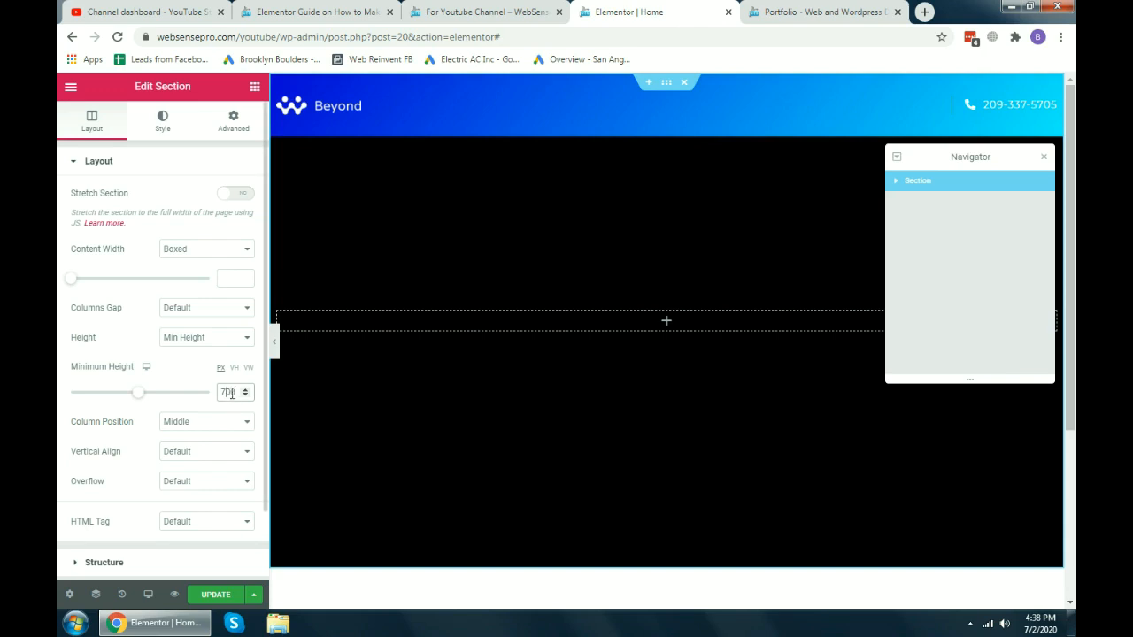
{"action": "type", "text": "9"}
{"action": "scroll", "coordinate": [218, 399], "scroll_direction": "down", "scroll_amount": 1}
{"action": "scroll", "coordinate": [209, 425], "scroll_direction": "up", "scroll_amount": 1}
{"action": "left_click", "coordinate": [210, 595]}
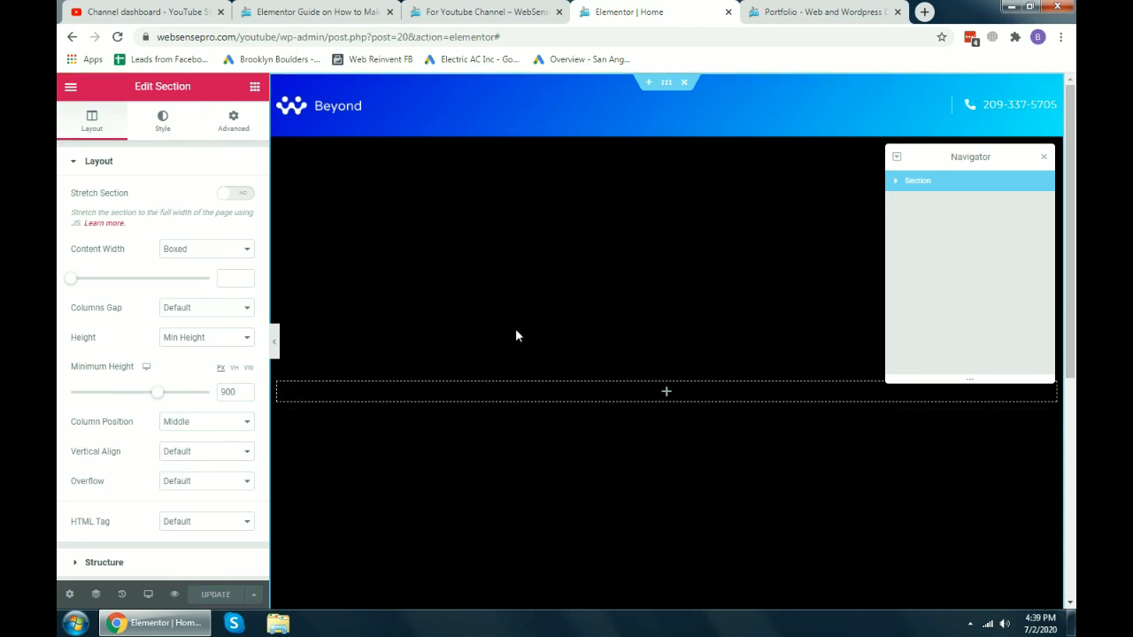
Read steps 3 and 4 of the transparent header guide on publishing and the negative margin.
{"action": "left_click", "coordinate": [311, 12]}
{"action": "scroll", "coordinate": [209, 233], "scroll_direction": "down", "scroll_amount": 3}
{"action": "scroll", "coordinate": [211, 236], "scroll_direction": "up", "scroll_amount": 3}
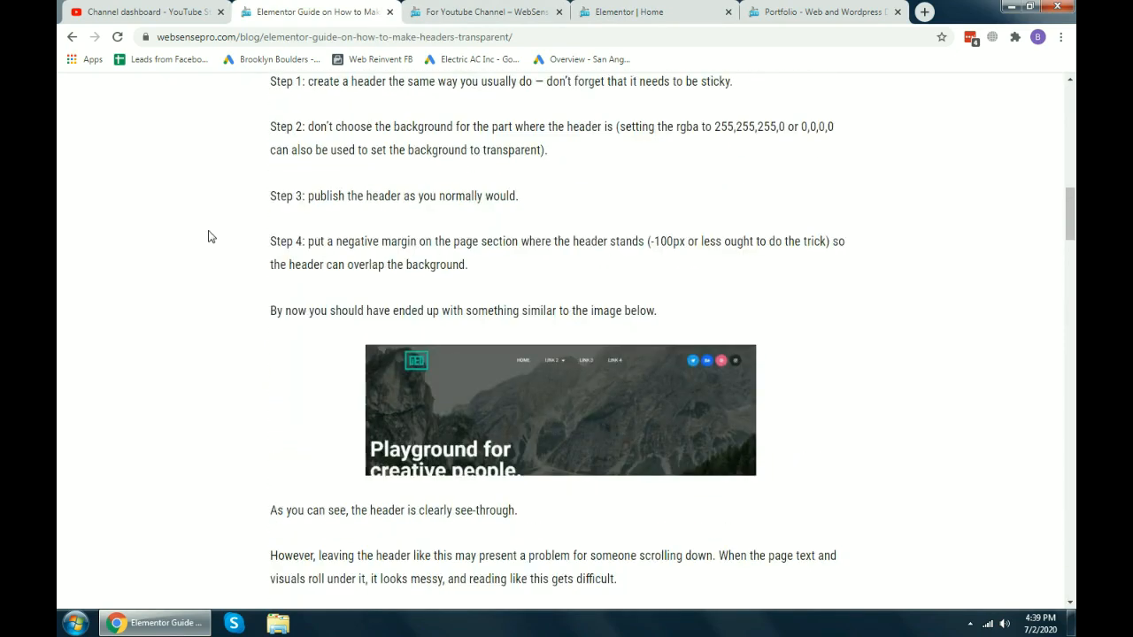
{"action": "left_click_drag", "start_coordinate": [266, 188], "coordinate": [456, 190]}
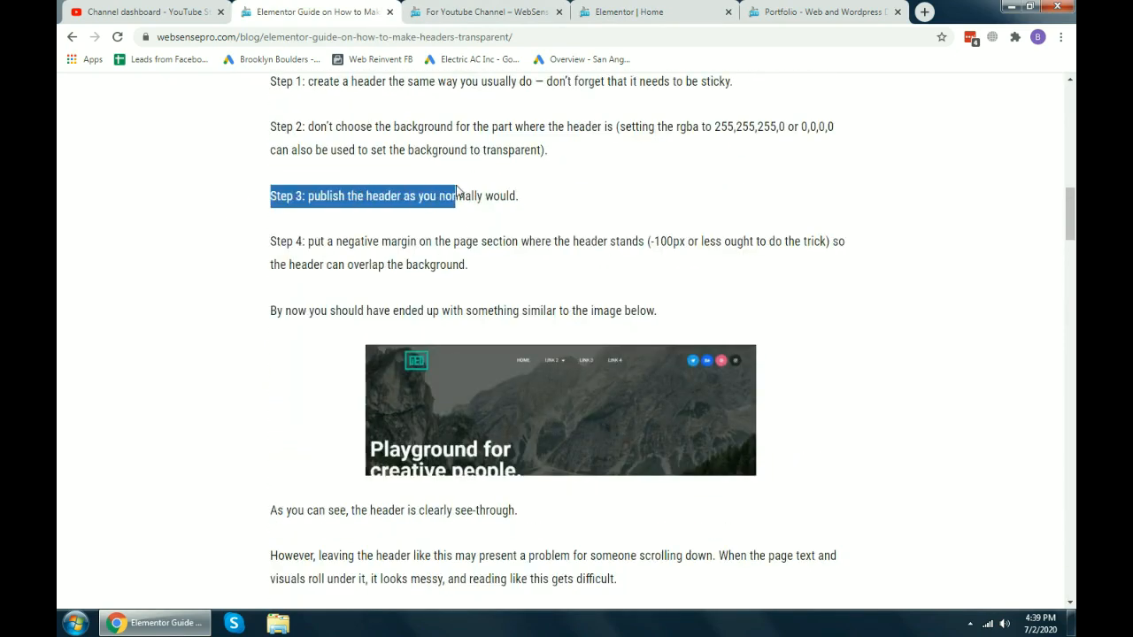
{"action": "left_click", "coordinate": [472, 285]}
{"action": "left_click_drag", "start_coordinate": [310, 243], "coordinate": [518, 267]}
{"action": "left_click", "coordinate": [519, 267]}
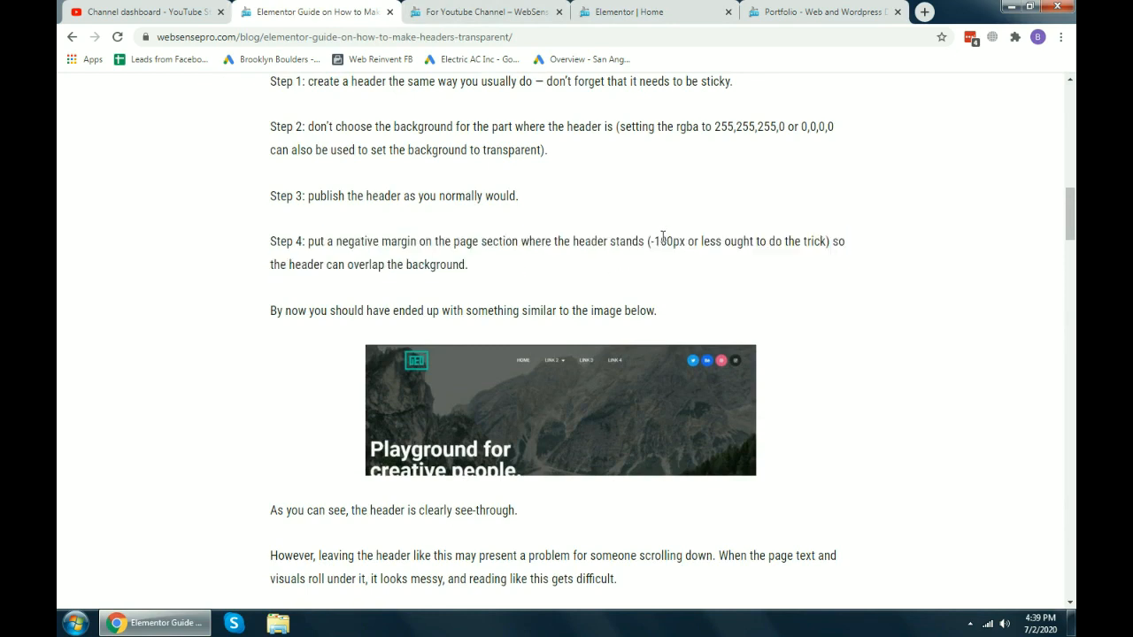
Open the header template in Elementor in a separate browser tab from the live site and close the Portfolio tab.
{"action": "left_click", "coordinate": [626, 12]}
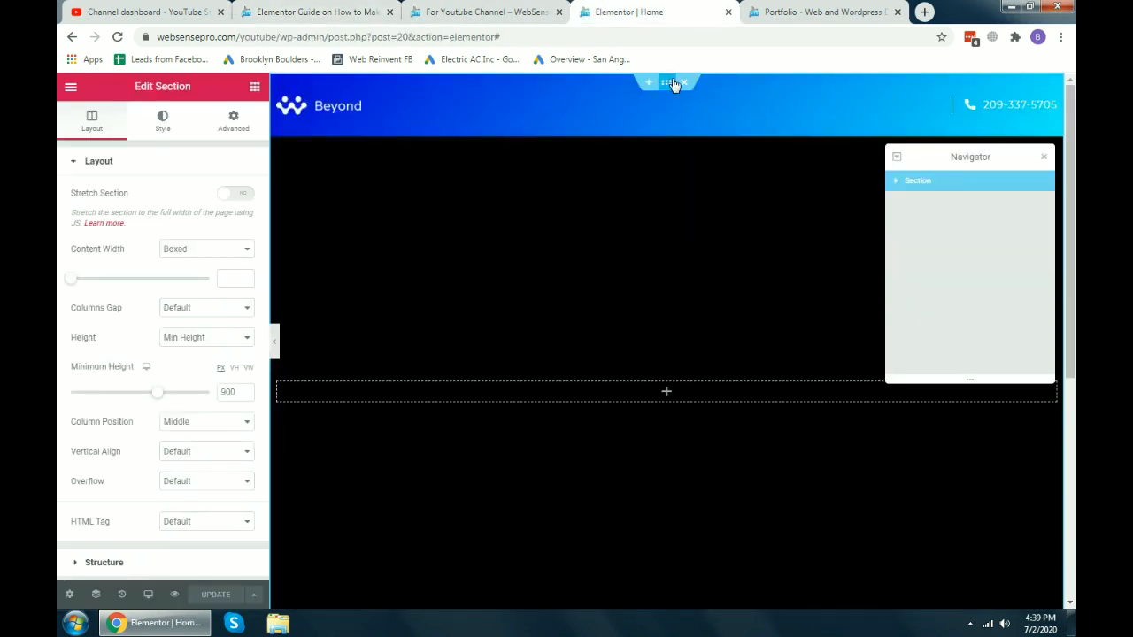
{"action": "left_click", "coordinate": [480, 8]}
{"action": "left_click", "coordinate": [637, 9]}
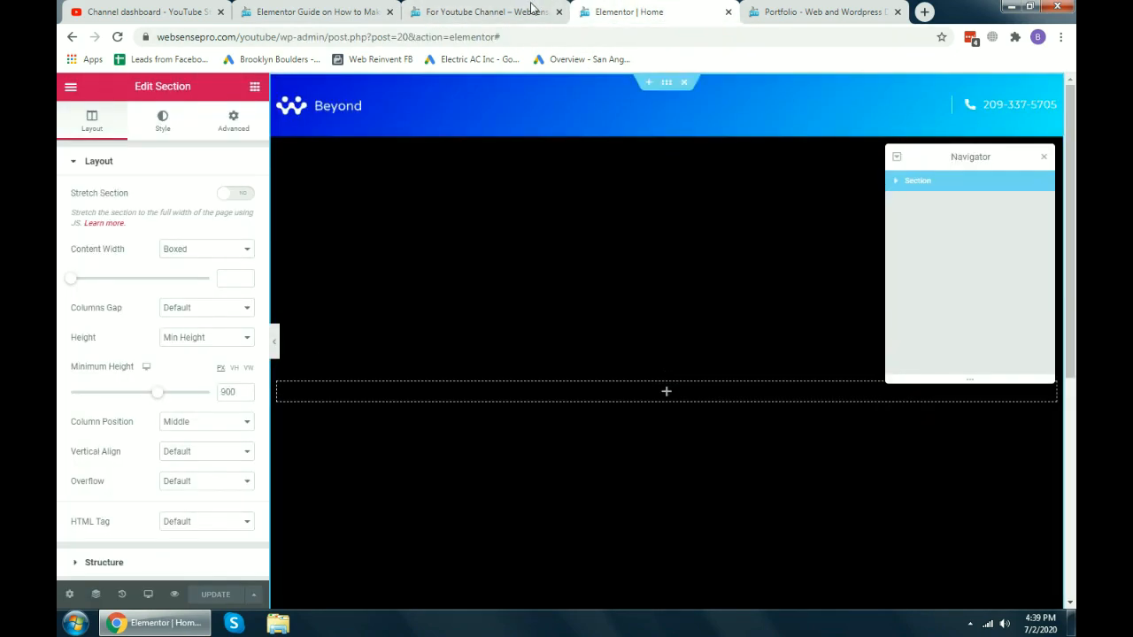
{"action": "left_click", "coordinate": [535, 9]}
{"action": "mouse_move", "coordinate": [415, 90]}
{"action": "right_click", "coordinate": [409, 110]}
{"action": "left_click", "coordinate": [415, 119]}
{"action": "left_click", "coordinate": [408, 35]}
{"action": "key", "text": "Return"}
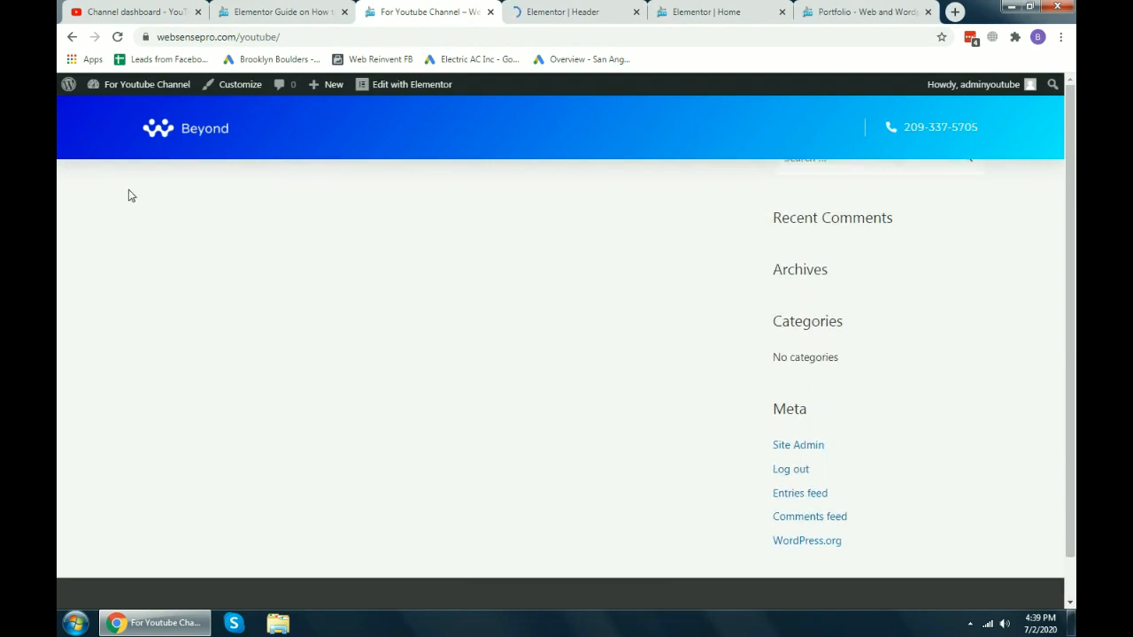
{"action": "left_click", "coordinate": [546, 8]}
{"action": "left_click", "coordinate": [913, 11]}
{"action": "left_click", "coordinate": [927, 12]}
Open the WordPress dashboard in a new last browser tab and go to the site's Reading settings.
{"action": "left_click", "coordinate": [438, 7]}
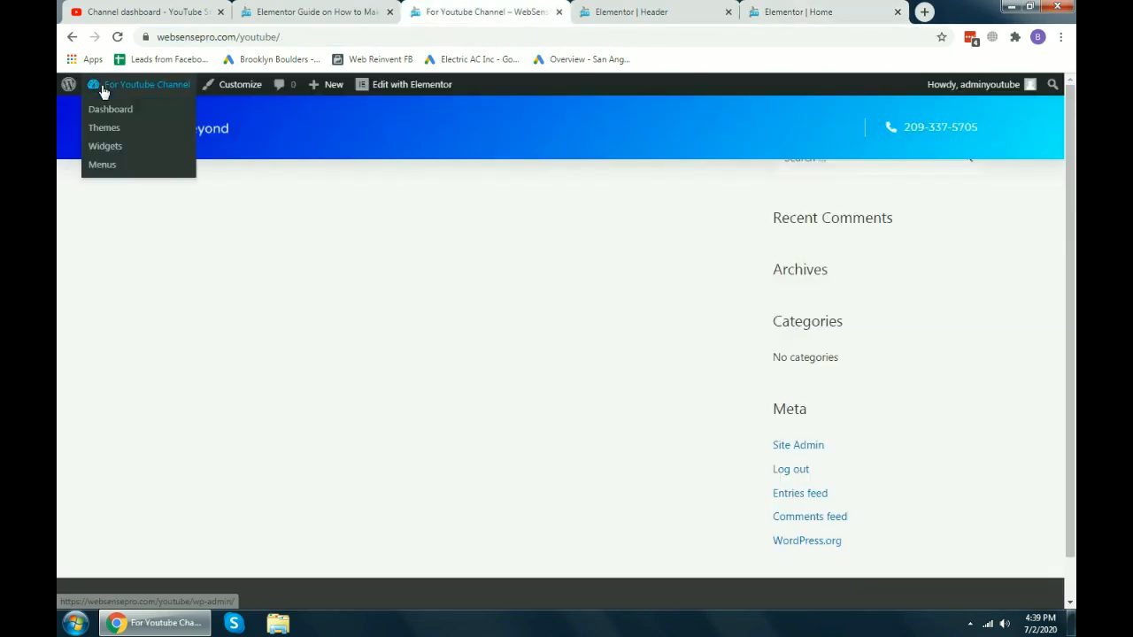
{"action": "right_click", "coordinate": [101, 109]}
{"action": "left_click", "coordinate": [112, 119]}
{"action": "left_click_drag", "start_coordinate": [561, 12], "coordinate": [799, 8]}
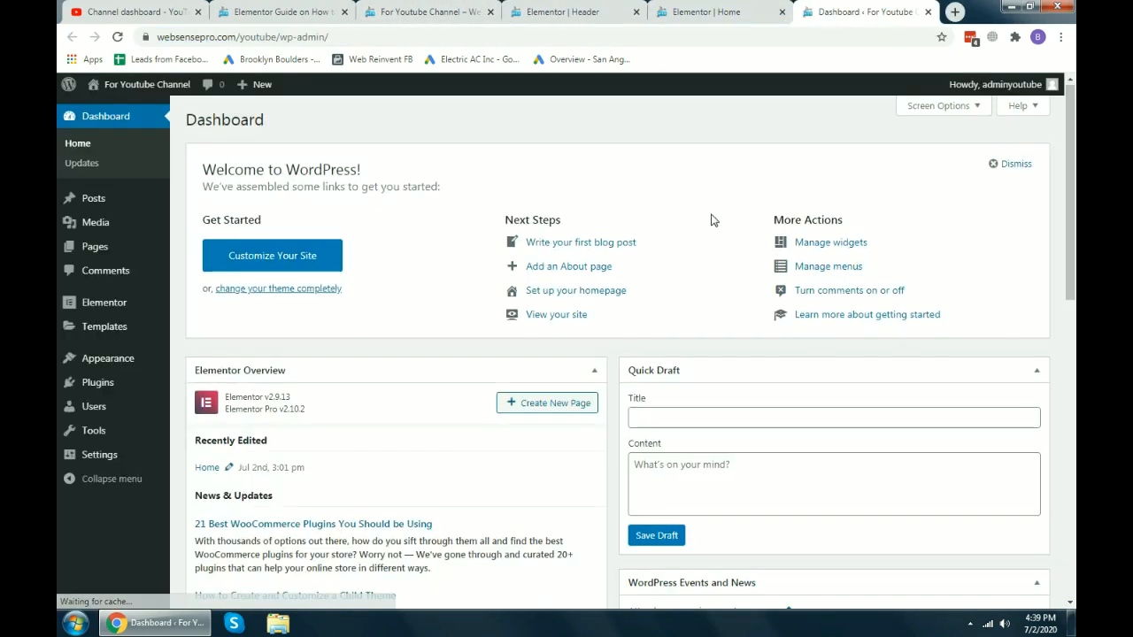
{"action": "scroll", "coordinate": [713, 220], "scroll_direction": "down", "scroll_amount": 3}
{"action": "mouse_move", "coordinate": [146, 458]}
{"action": "left_click", "coordinate": [193, 489]}
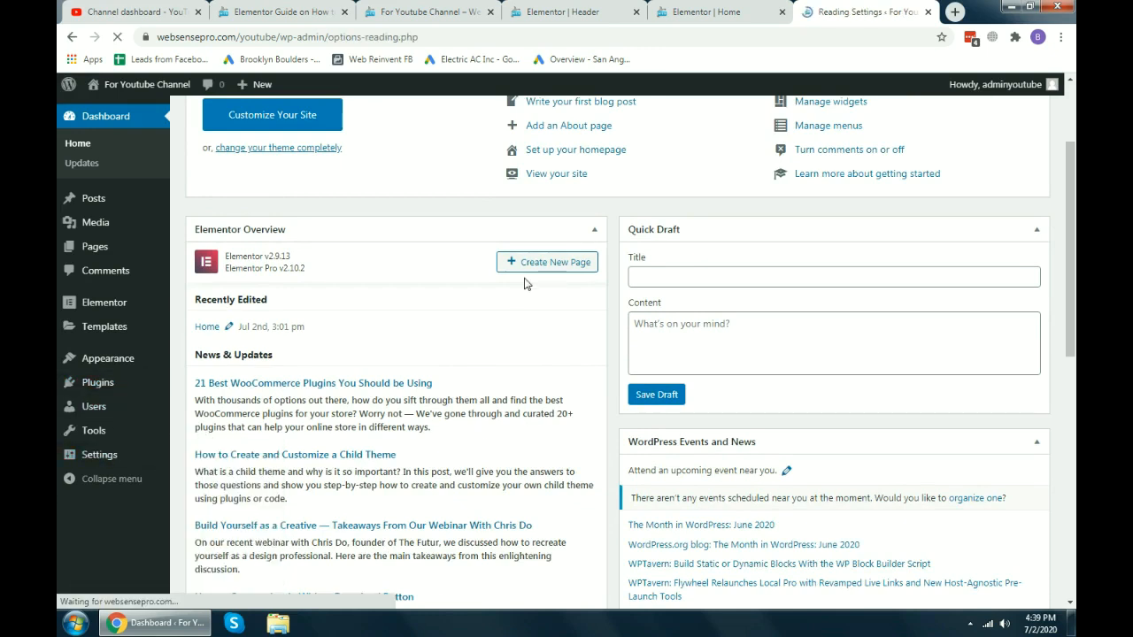
Make the homepage display a static page with Home as the homepage, and save the reading settings.
{"action": "scroll", "coordinate": [576, 285], "scroll_direction": "down", "scroll_amount": 2}
{"action": "scroll", "coordinate": [505, 337], "scroll_direction": "up", "scroll_amount": 2}
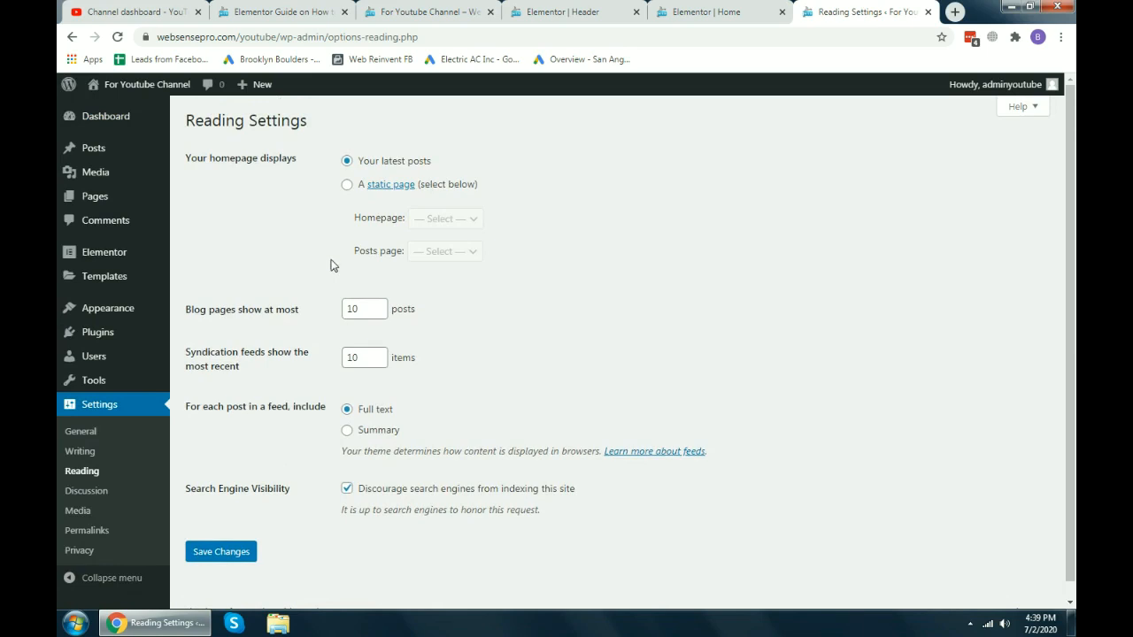
{"action": "left_click", "coordinate": [346, 185]}
{"action": "left_click", "coordinate": [442, 218]}
{"action": "left_click", "coordinate": [429, 250]}
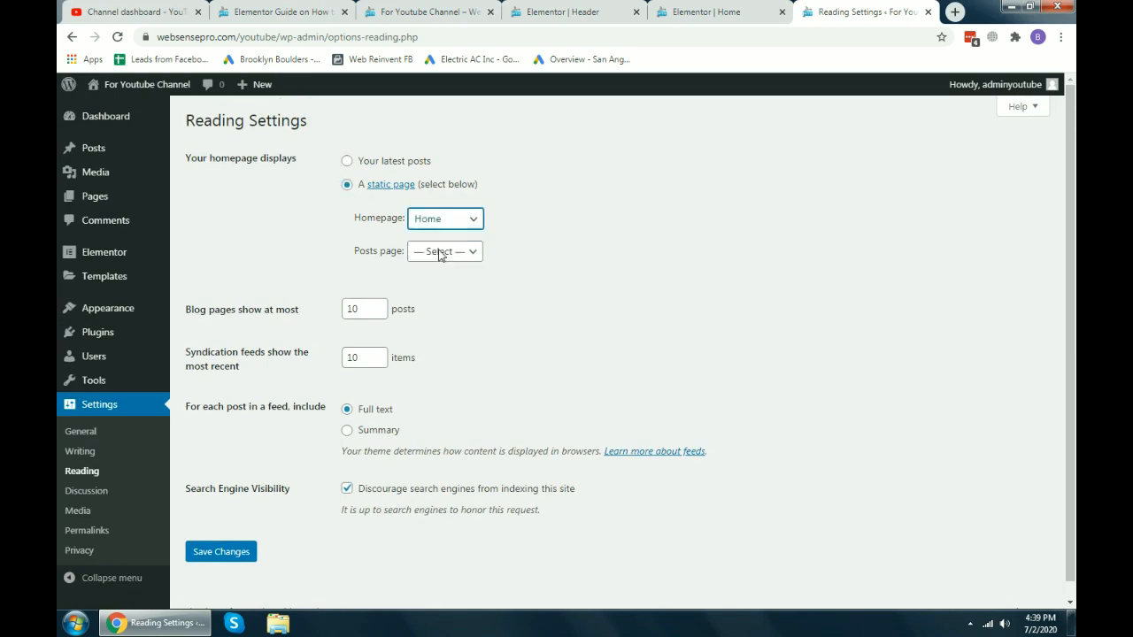
{"action": "left_click", "coordinate": [248, 558]}
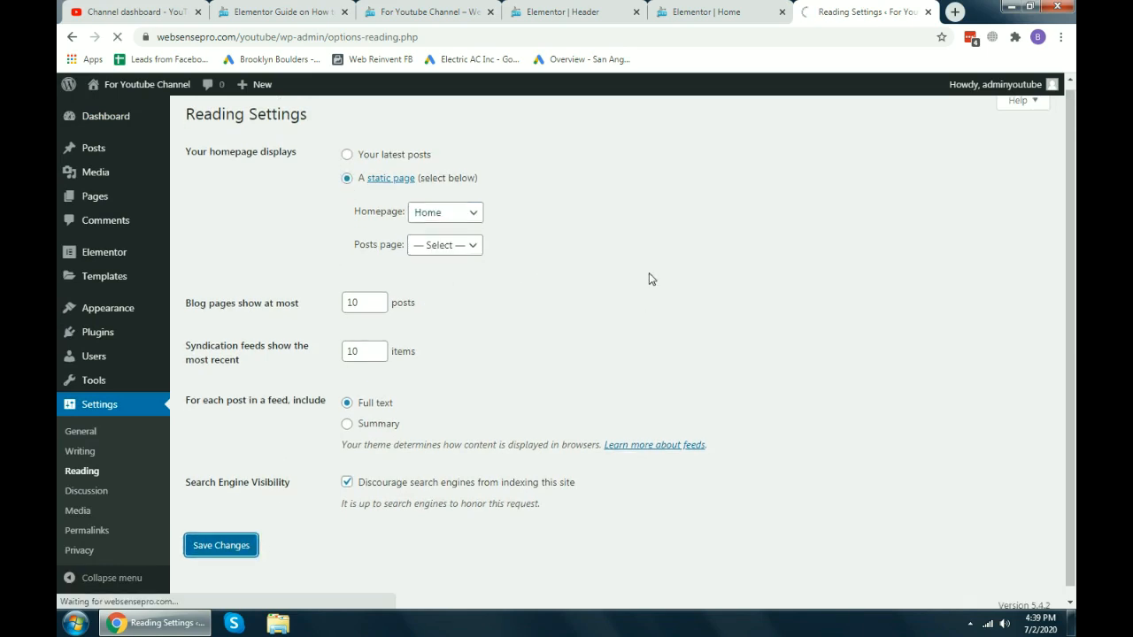
Reload the live site's home page and look at the header above the black section.
{"action": "left_click", "coordinate": [562, 11]}
{"action": "left_click", "coordinate": [411, 7]}
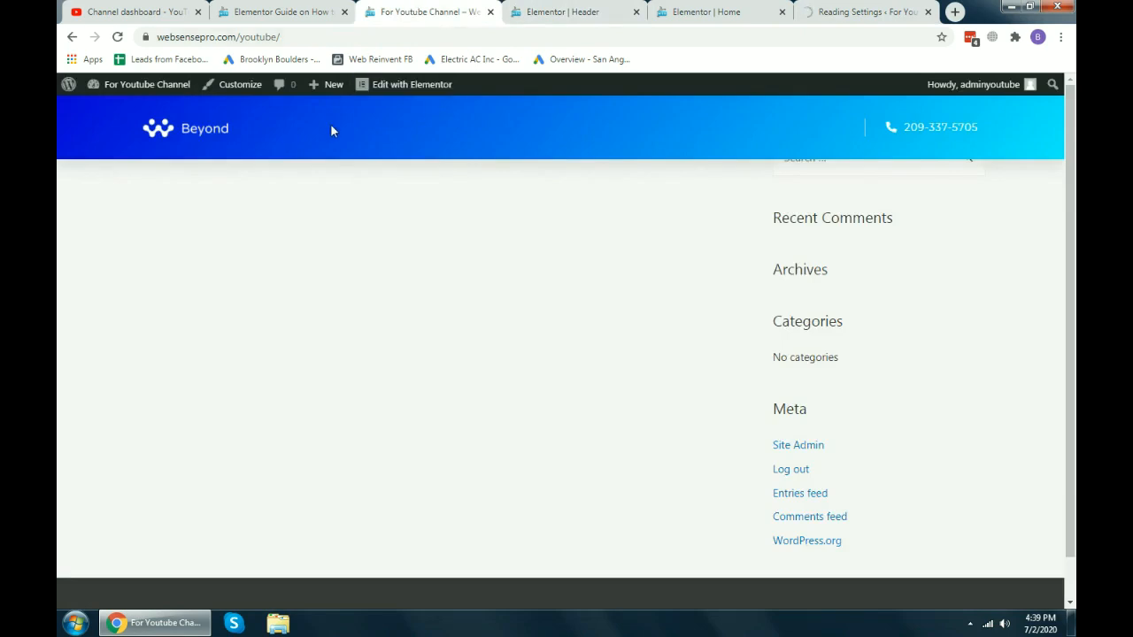
{"action": "left_click", "coordinate": [133, 84]}
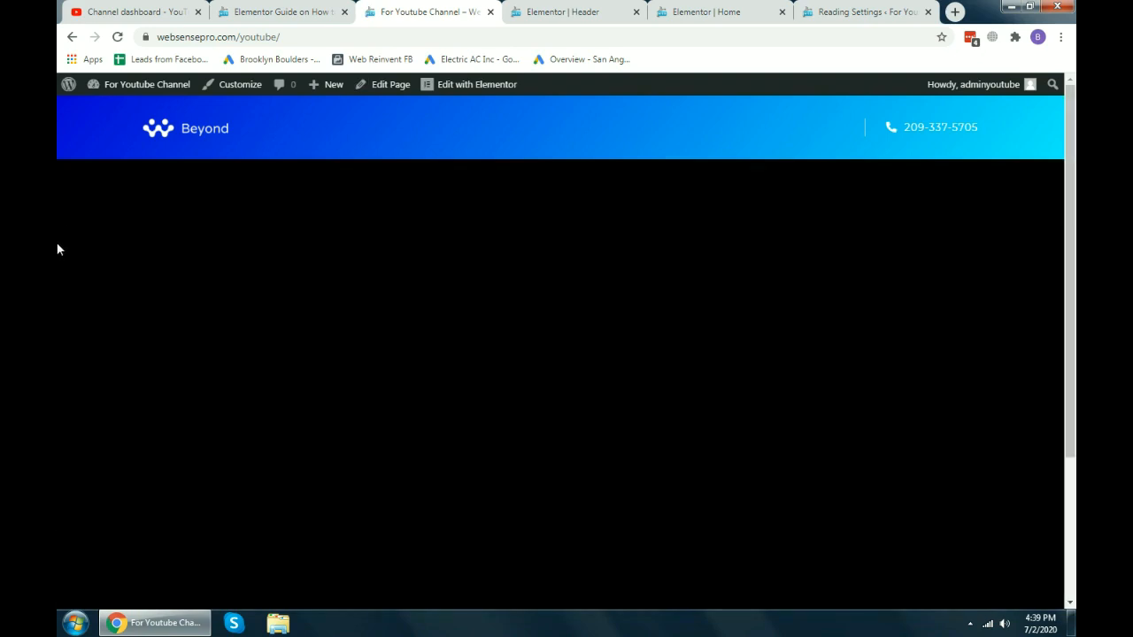
{"action": "scroll", "coordinate": [56, 250], "scroll_direction": "up", "scroll_amount": 2}
{"action": "scroll", "coordinate": [57, 250], "scroll_direction": "up", "scroll_amount": 2}
Return to the transparent header guide and find the section on changing header color while scrolling.
{"action": "left_click", "coordinate": [531, 12]}
{"action": "left_click", "coordinate": [433, 6]}
{"action": "left_click", "coordinate": [132, 12]}
{"action": "left_click", "coordinate": [256, 11]}
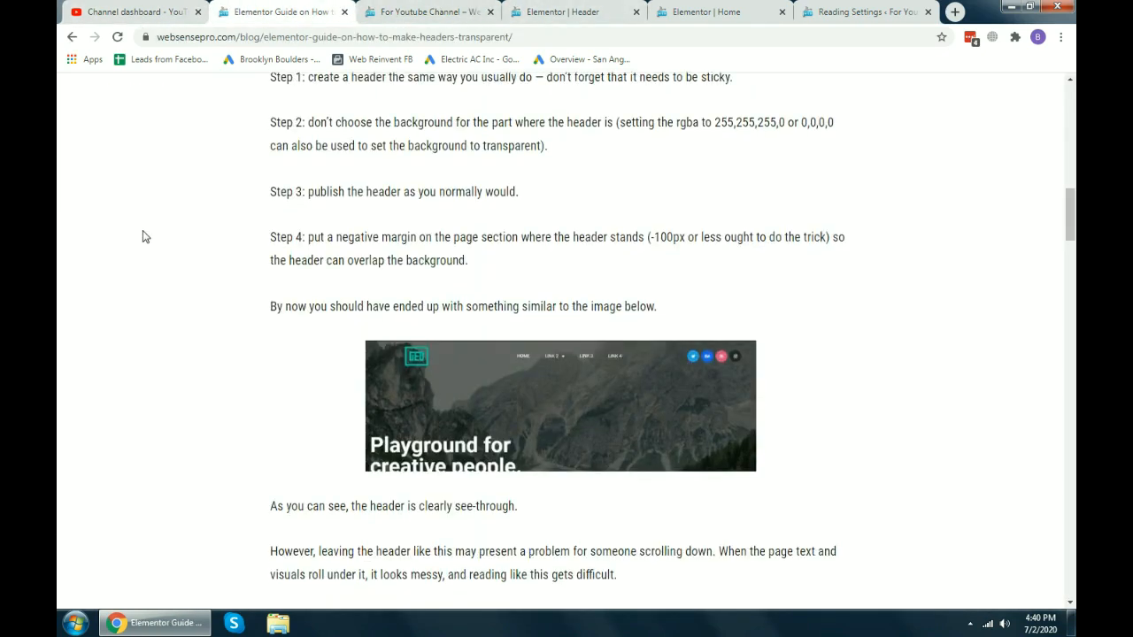
{"action": "scroll", "coordinate": [142, 236], "scroll_direction": "down", "scroll_amount": 5}
{"action": "scroll", "coordinate": [145, 236], "scroll_direction": "up", "scroll_amount": 3}
{"action": "scroll", "coordinate": [408, 407], "scroll_direction": "down", "scroll_amount": 1}
{"action": "mouse_move", "coordinate": [322, 395]}
{"action": "left_mouse_down"}
{"action": "mouse_move", "coordinate": [668, 394]}
{"action": "mouse_move", "coordinate": [333, 380]}
{"action": "left_mouse_up"}
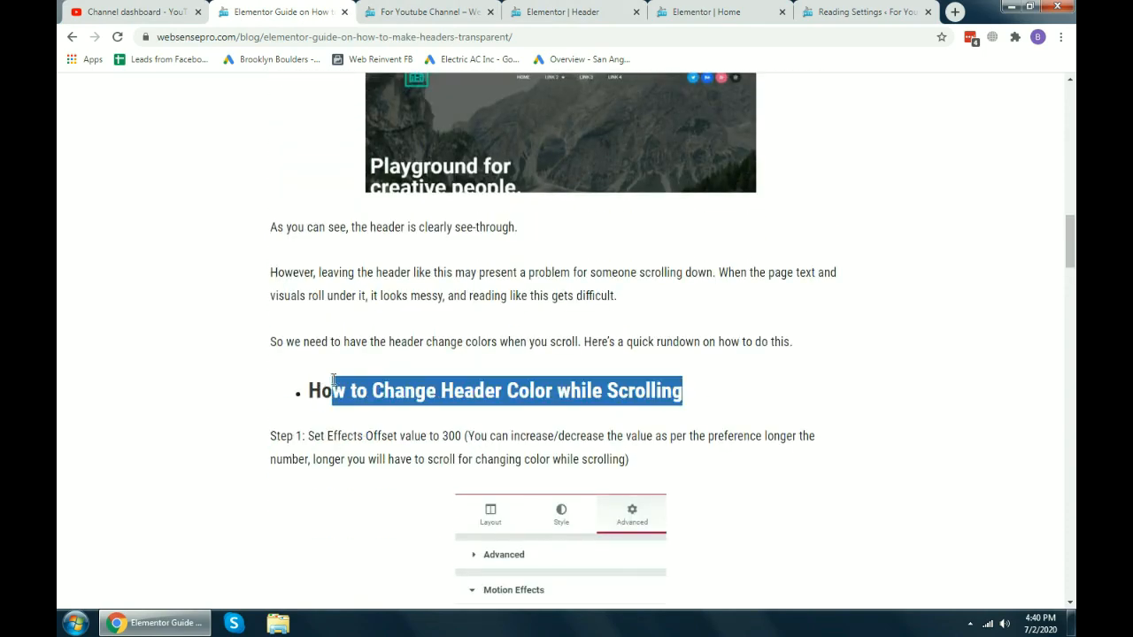
{"action": "left_click", "coordinate": [366, 379]}
{"action": "scroll", "coordinate": [792, 301], "scroll_direction": "down", "scroll_amount": 5}
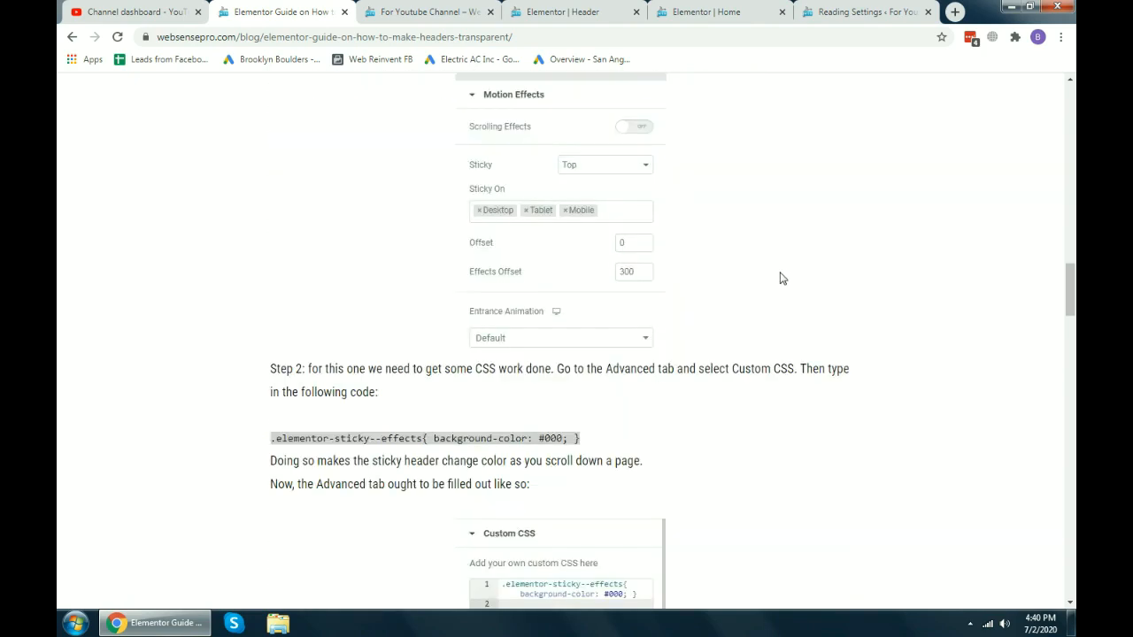
Read step 1 of the scrolling color section, on setting the Effects Offset value.
{"action": "scroll", "coordinate": [779, 252], "scroll_direction": "down", "scroll_amount": 2}
{"action": "scroll", "coordinate": [776, 253], "scroll_direction": "up", "scroll_amount": 4}
{"action": "left_click_drag", "start_coordinate": [307, 149], "coordinate": [456, 152]}
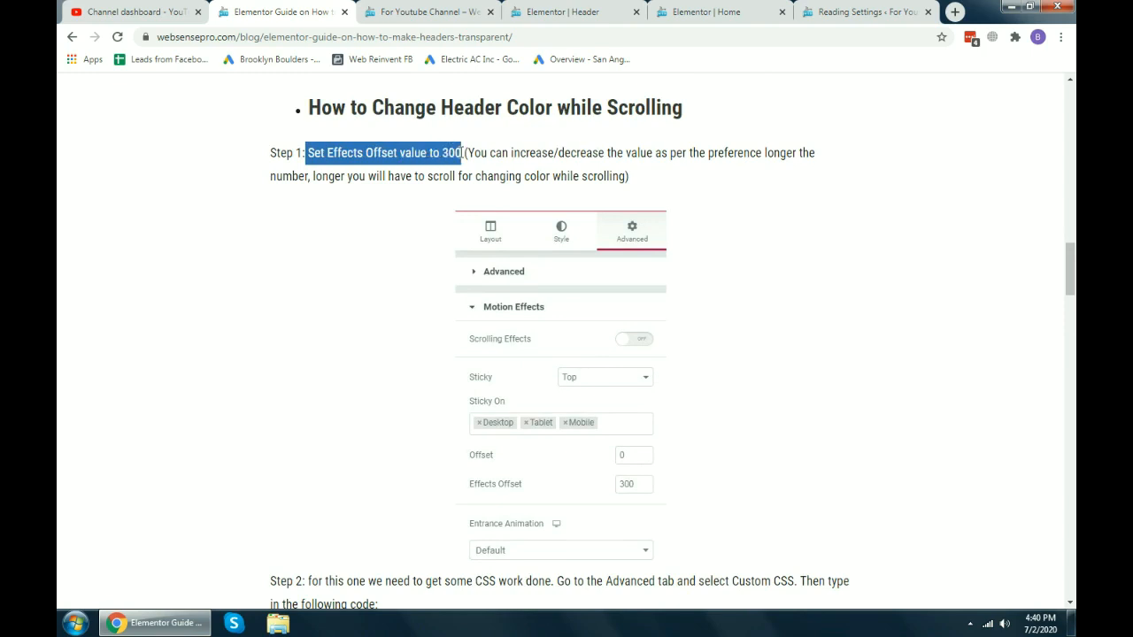
{"action": "left_click_drag", "start_coordinate": [308, 152], "coordinate": [443, 153]}
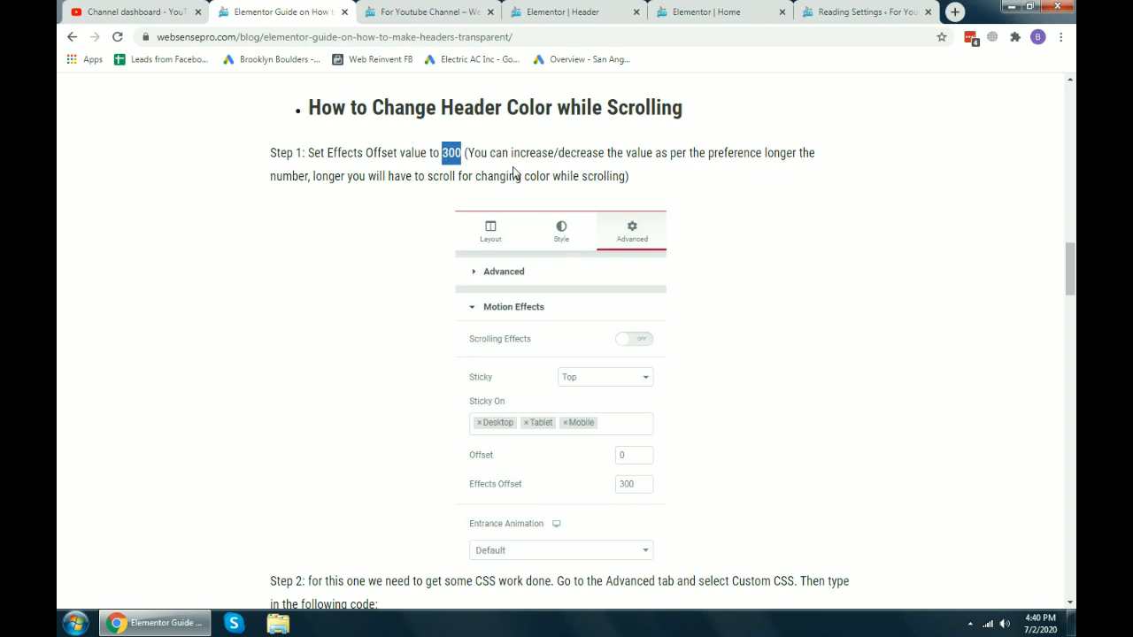
{"action": "left_click", "coordinate": [481, 152]}
{"action": "left_click_drag", "start_coordinate": [457, 152], "coordinate": [442, 152]}
{"action": "left_click", "coordinate": [461, 152]}
{"action": "left_click_drag", "start_coordinate": [442, 156], "coordinate": [455, 153]}
{"action": "left_click", "coordinate": [533, 168]}
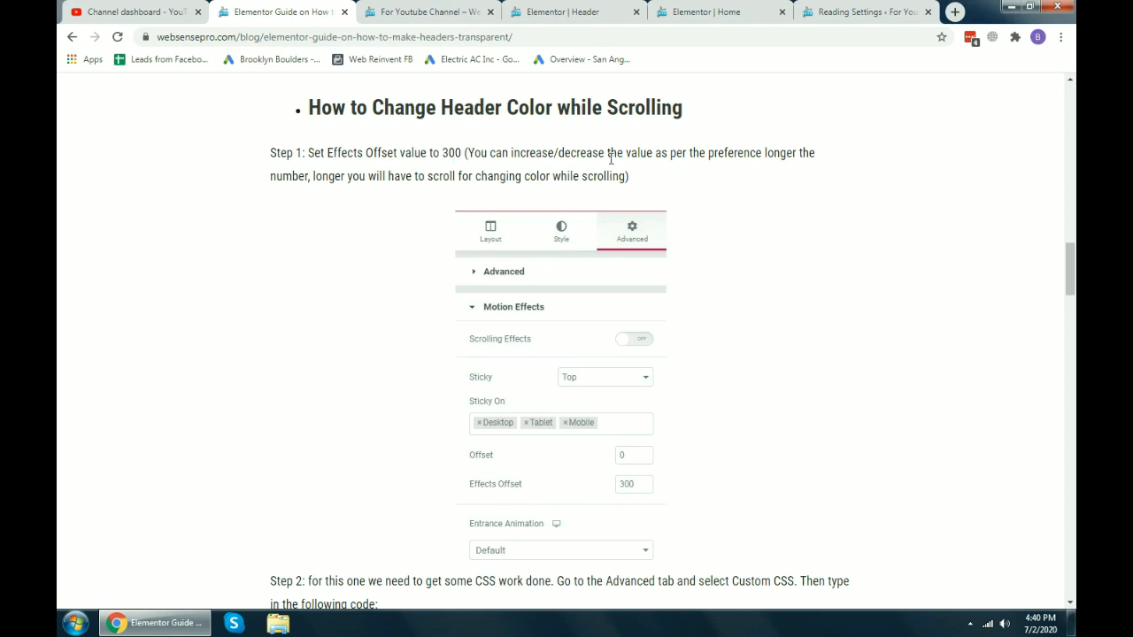
Open the Advanced settings of the header section in the Header template and check its bottom margin against the live page.
{"action": "left_click", "coordinate": [744, 9]}
{"action": "left_click", "coordinate": [602, 11]}
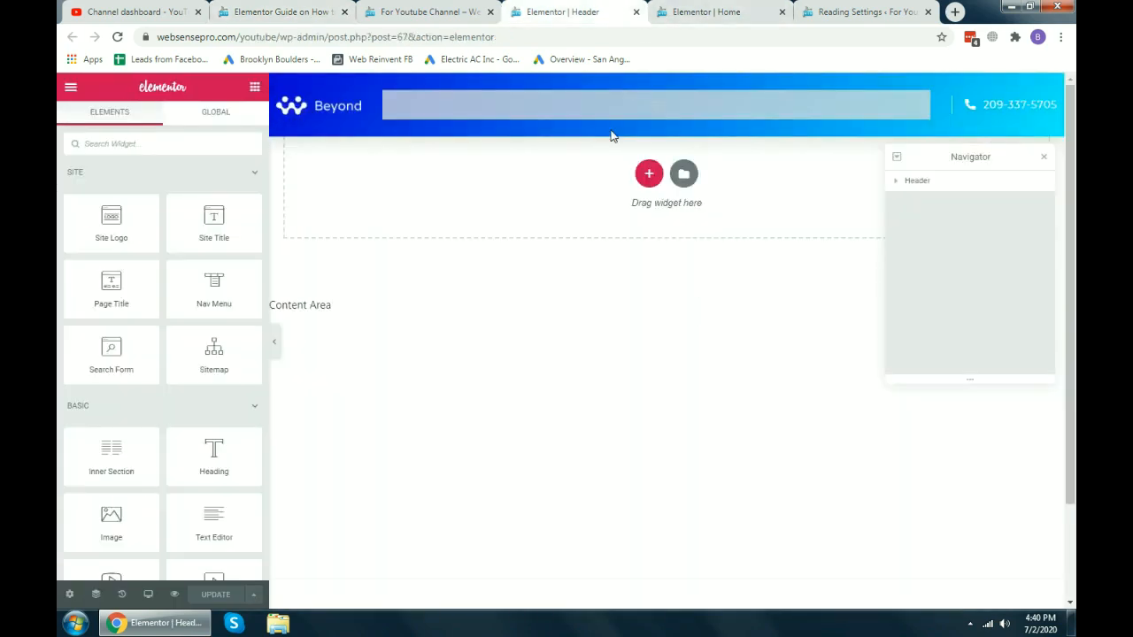
{"action": "left_click", "coordinate": [666, 83]}
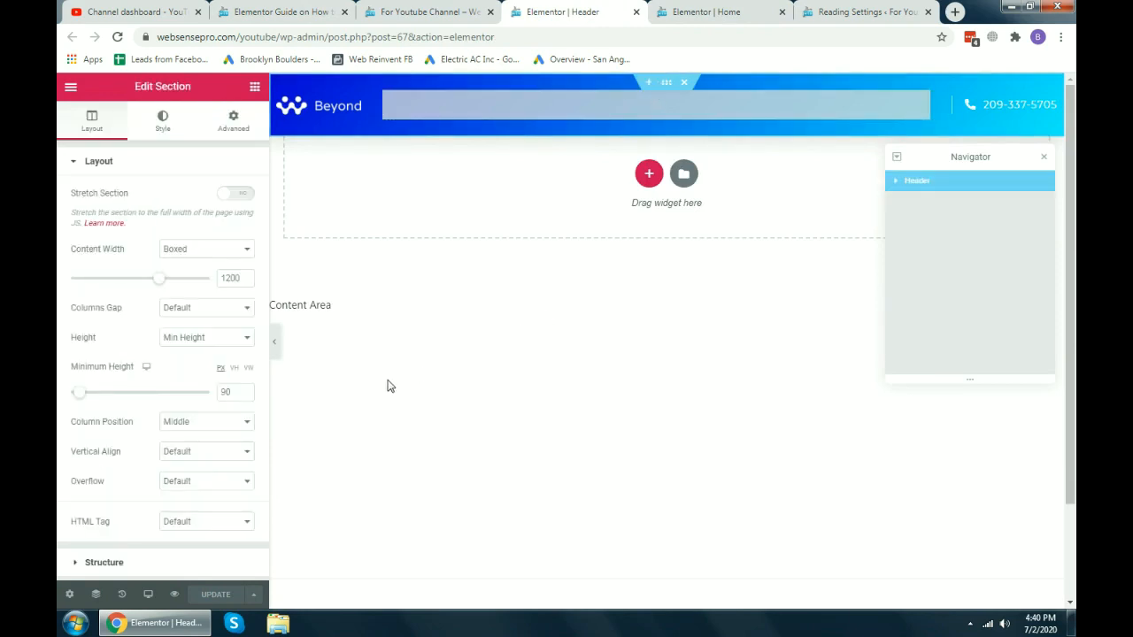
{"action": "scroll", "coordinate": [162, 235], "scroll_direction": "down", "scroll_amount": 1}
{"action": "scroll", "coordinate": [162, 234], "scroll_direction": "up", "scroll_amount": 1}
{"action": "left_click", "coordinate": [162, 129]}
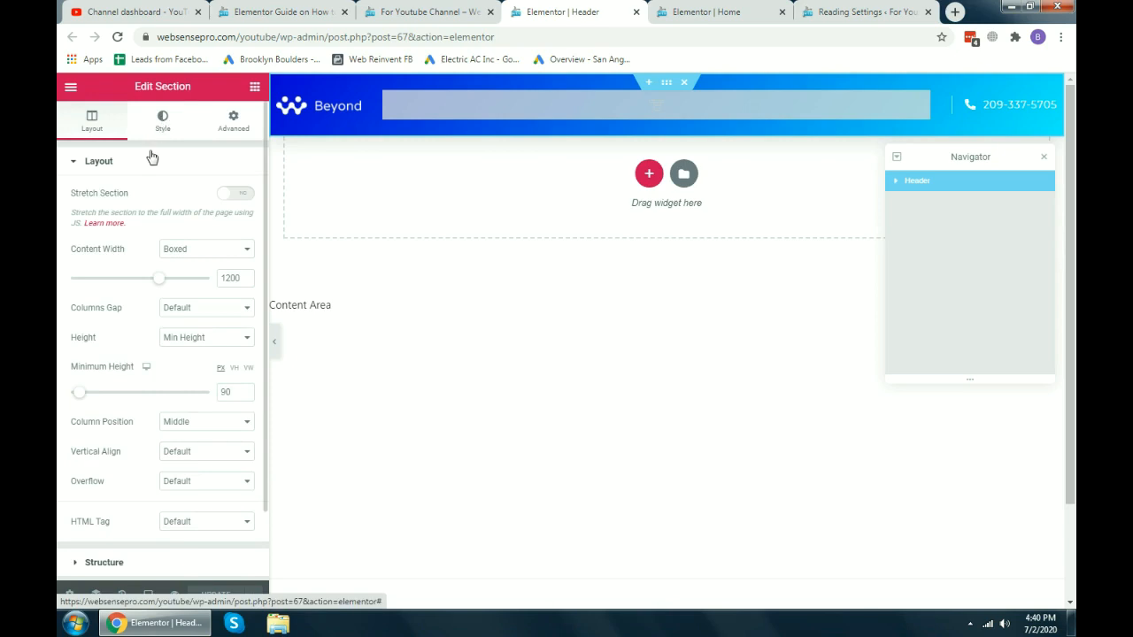
{"action": "left_click", "coordinate": [233, 121]}
{"action": "scroll", "coordinate": [146, 199], "scroll_direction": "down", "scroll_amount": 1}
{"action": "scroll", "coordinate": [153, 248], "scroll_direction": "up", "scroll_amount": 1}
{"action": "double_click", "coordinate": [158, 222]}
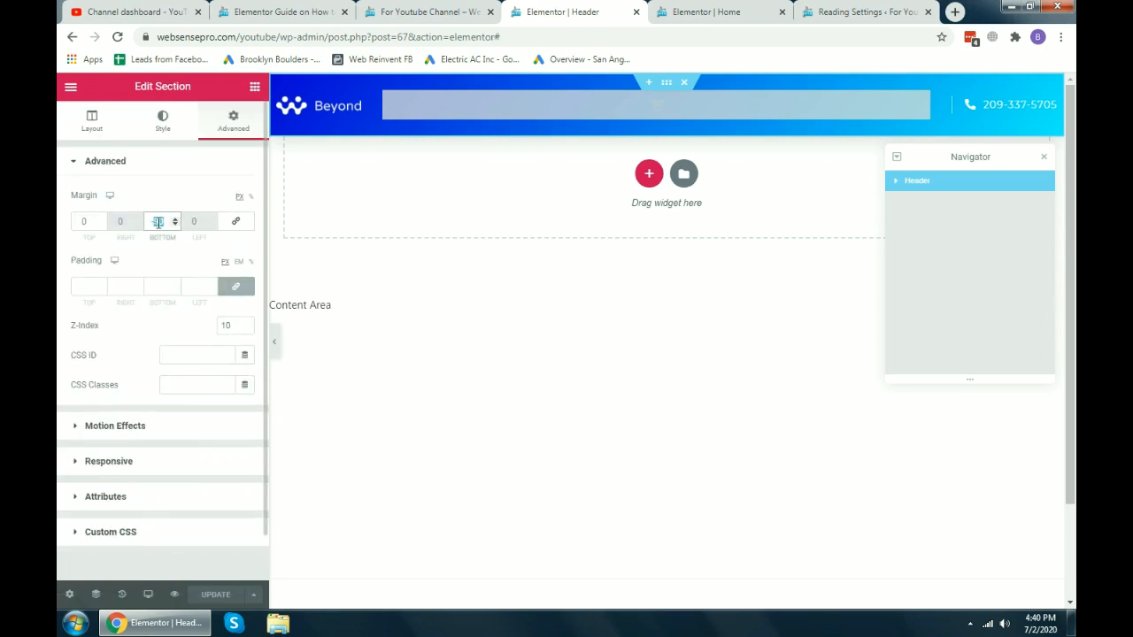
{"action": "left_click", "coordinate": [442, 13]}
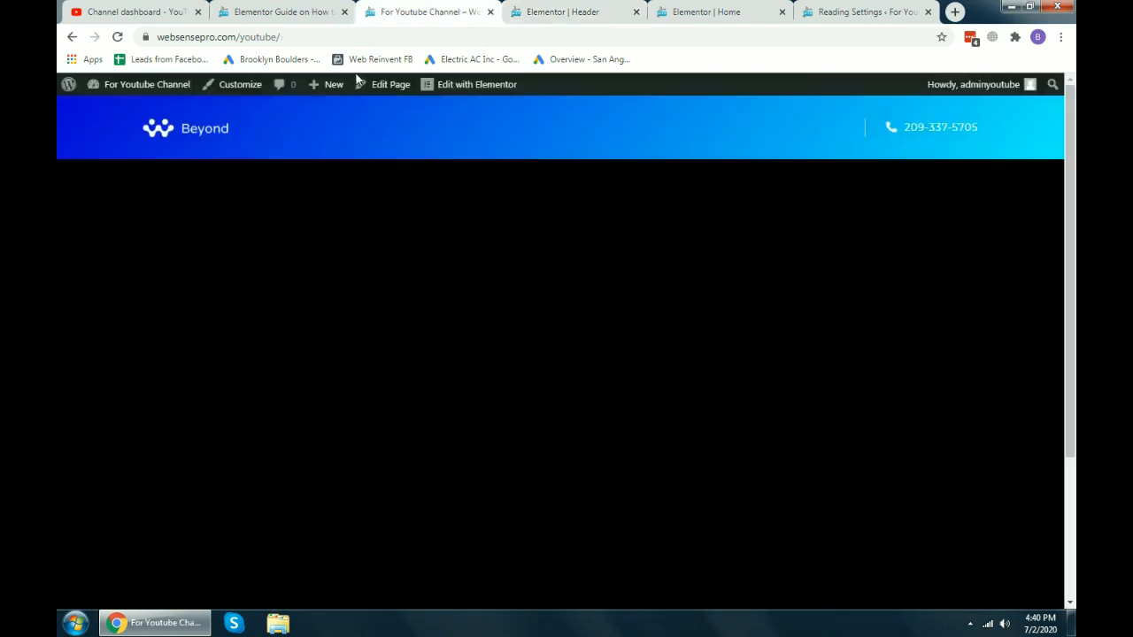
{"action": "left_click", "coordinate": [519, 10]}
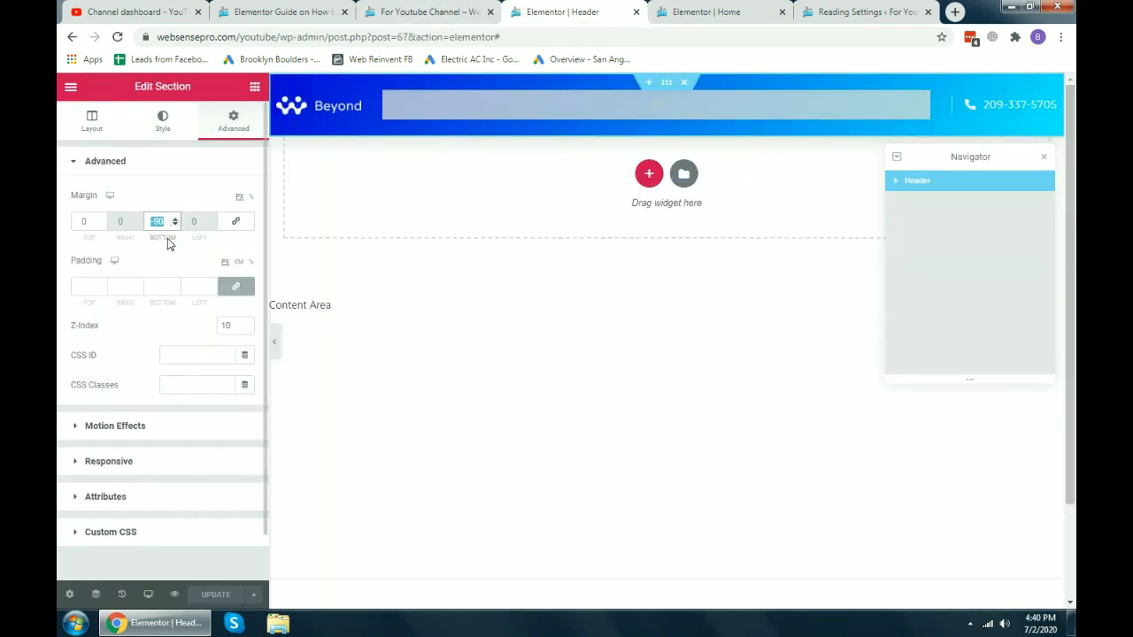
Set the header section's Effects Offset to 300 in its motion effects and update the template.
{"action": "scroll", "coordinate": [204, 374], "scroll_direction": "down", "scroll_amount": 1}
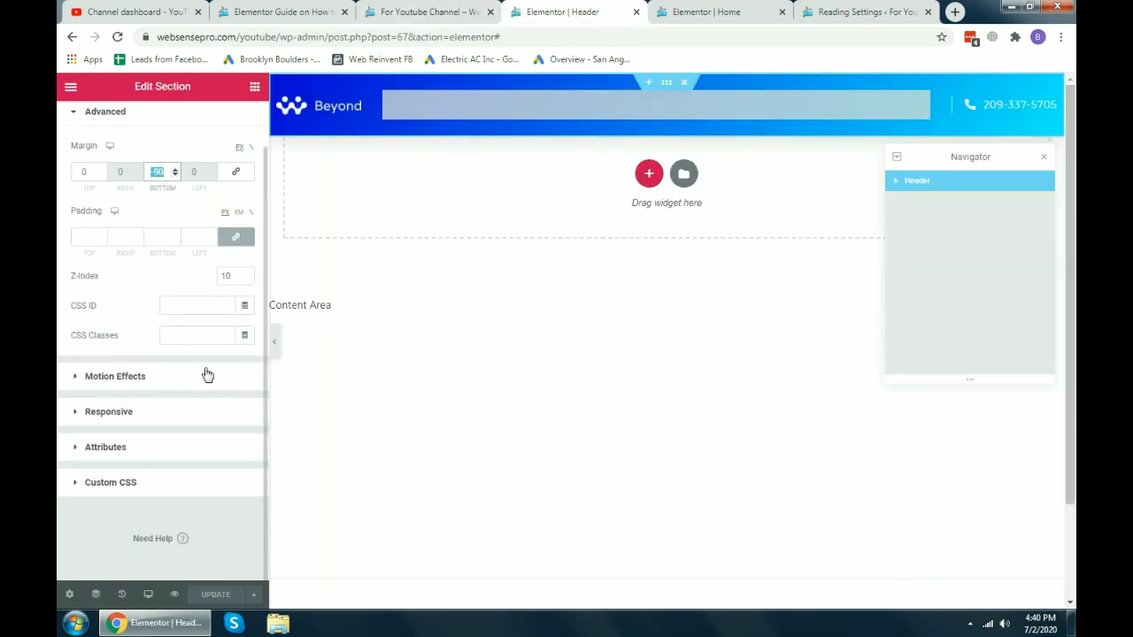
{"action": "left_click", "coordinate": [112, 378]}
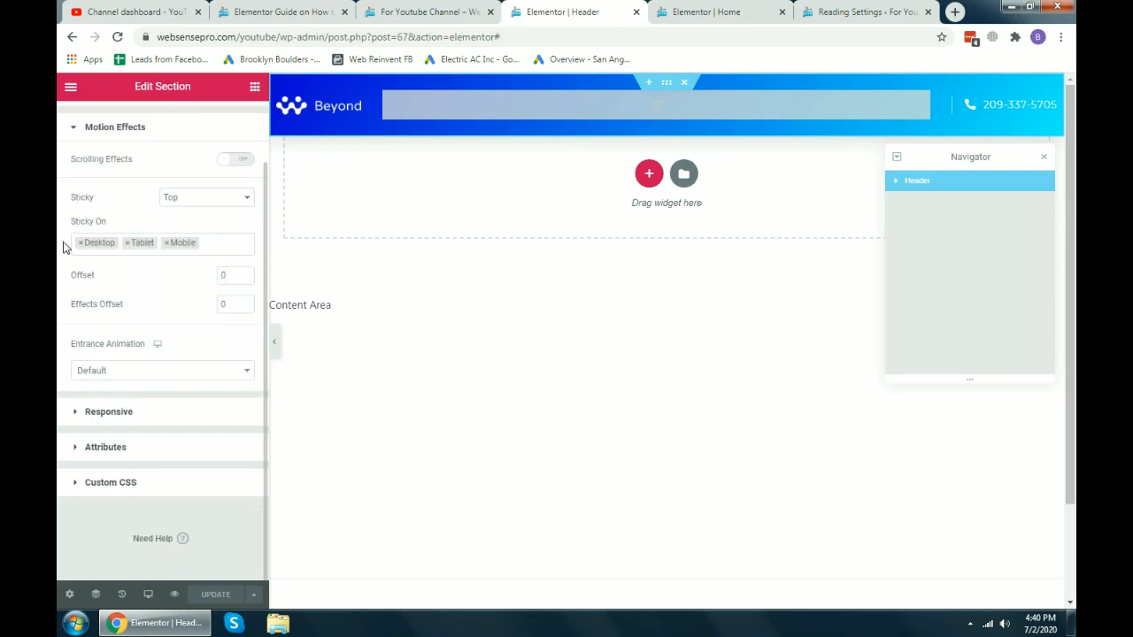
{"action": "double_click", "coordinate": [227, 308]}
{"action": "type", "text": "300"}
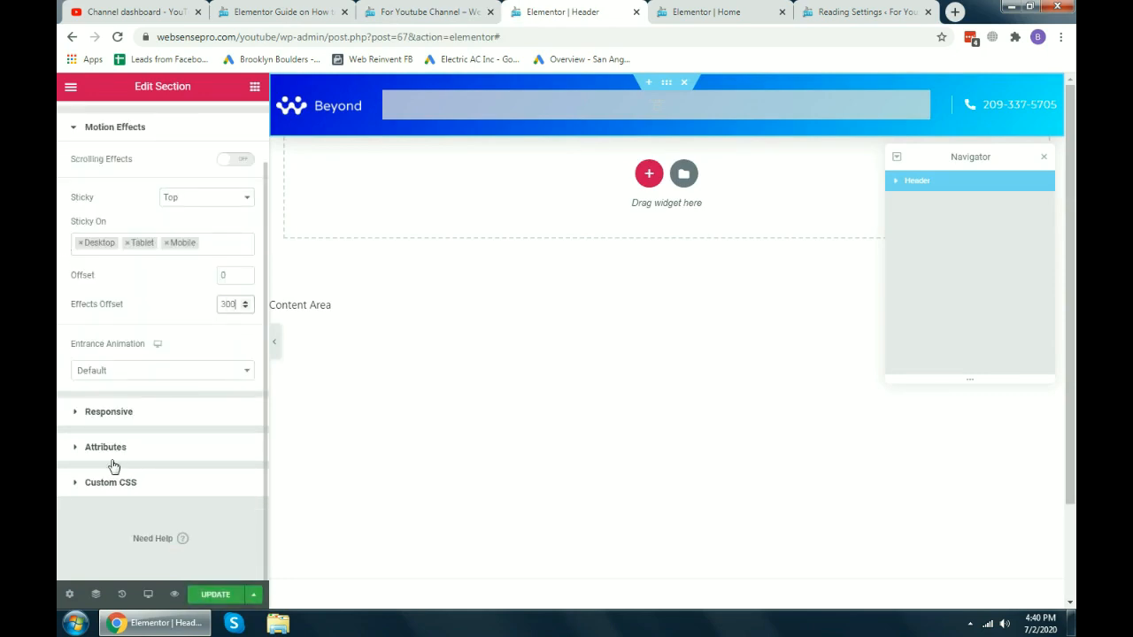
{"action": "left_click", "coordinate": [215, 595]}
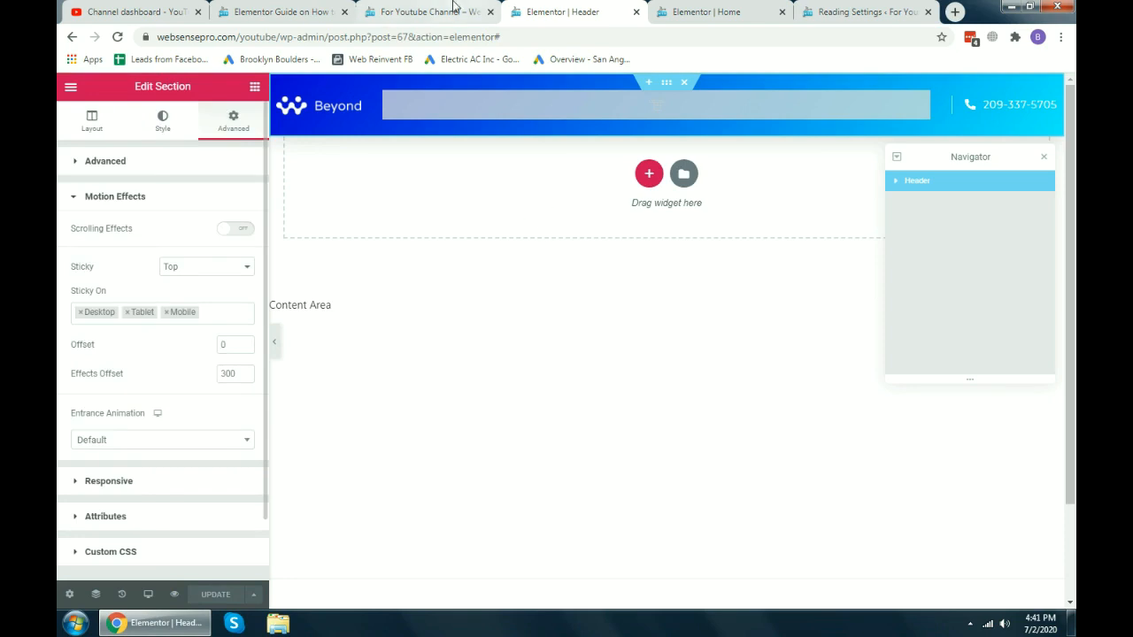
Return to the guide's step 2 on custom CSS and close the YouTube channel dashboard tab.
{"action": "left_click", "coordinate": [430, 11]}
{"action": "left_click", "coordinate": [281, 12]}
{"action": "left_click", "coordinate": [549, 12]}
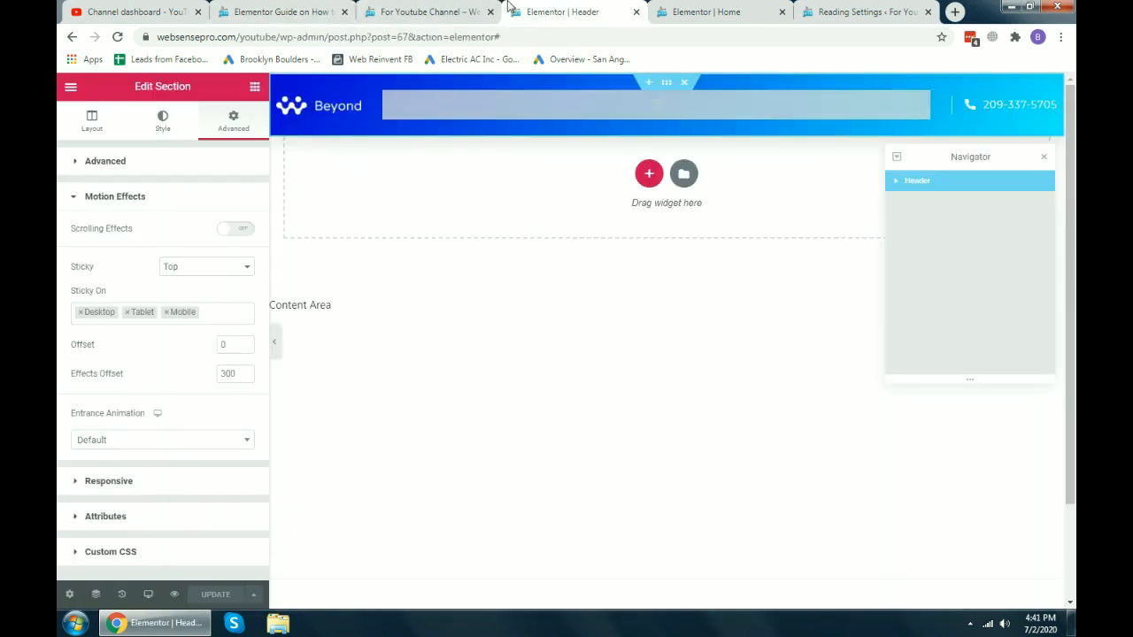
{"action": "left_click", "coordinate": [151, 9]}
{"action": "left_click", "coordinate": [310, 7]}
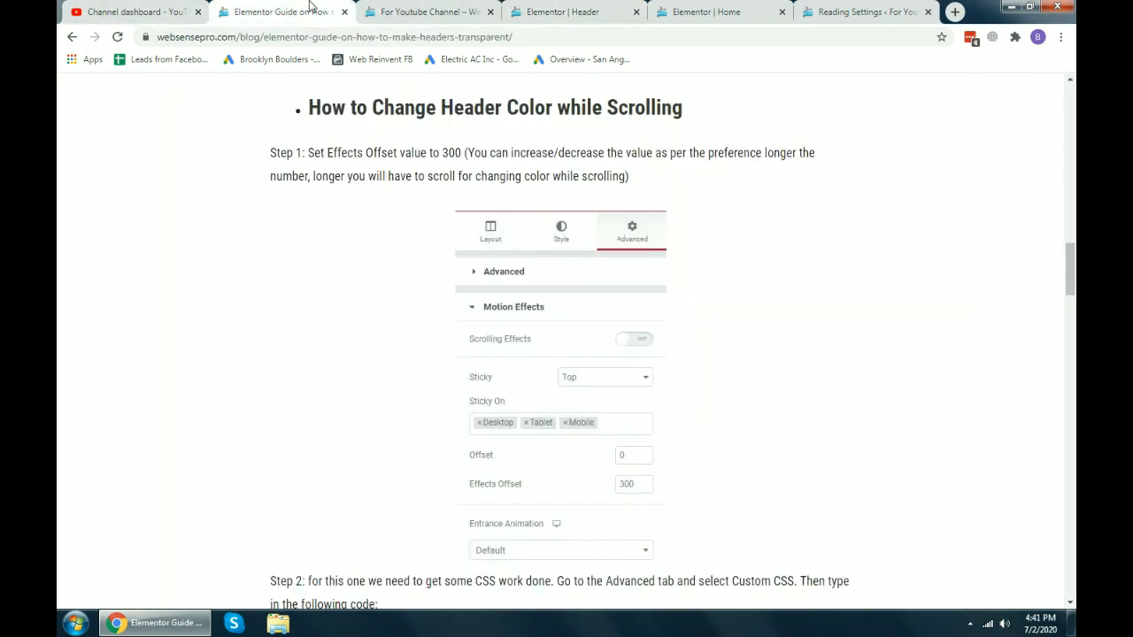
{"action": "scroll", "coordinate": [273, 199], "scroll_direction": "down", "scroll_amount": 3}
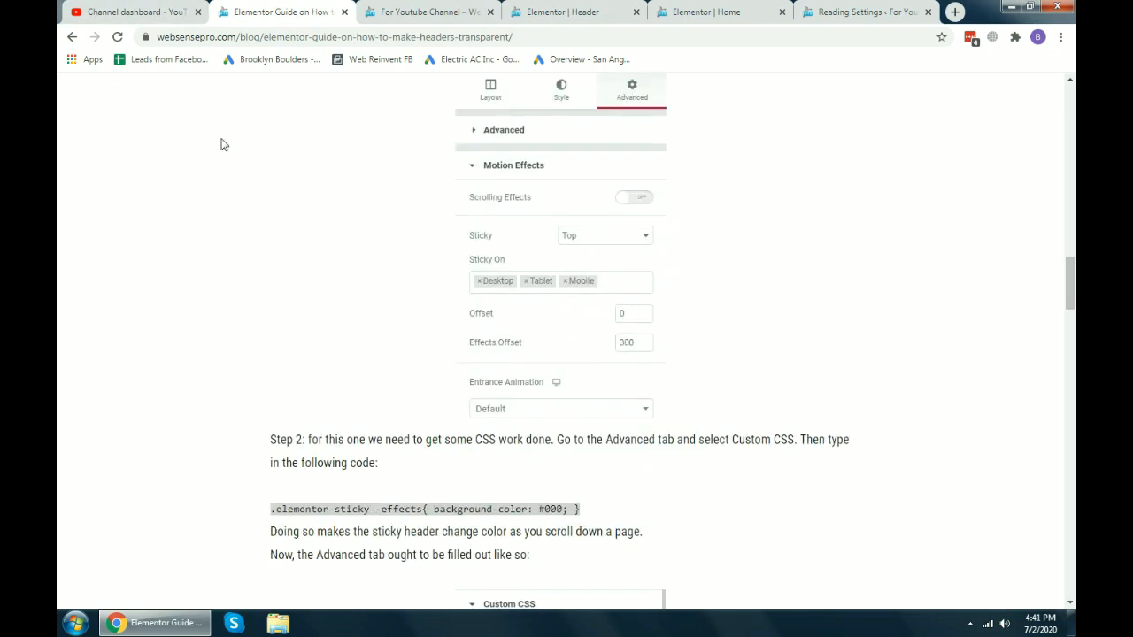
{"action": "left_click", "coordinate": [198, 11]}
{"action": "scroll", "coordinate": [242, 182], "scroll_direction": "down", "scroll_amount": 3}
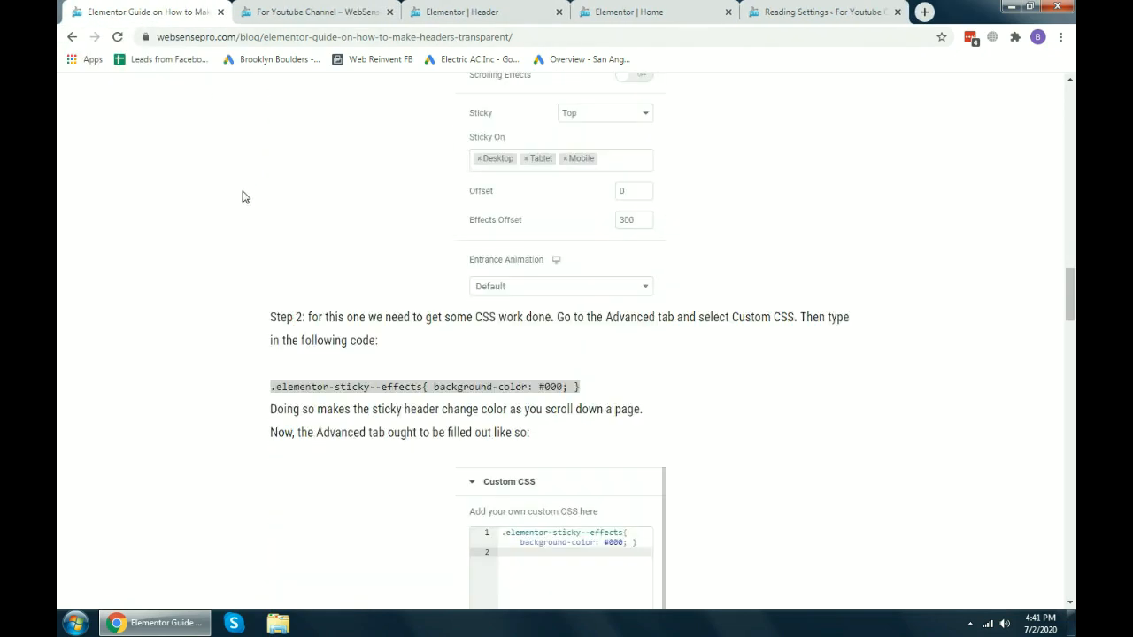
{"action": "scroll", "coordinate": [185, 253], "scroll_direction": "down", "scroll_amount": 3}
{"action": "scroll", "coordinate": [185, 253], "scroll_direction": "up", "scroll_amount": 3}
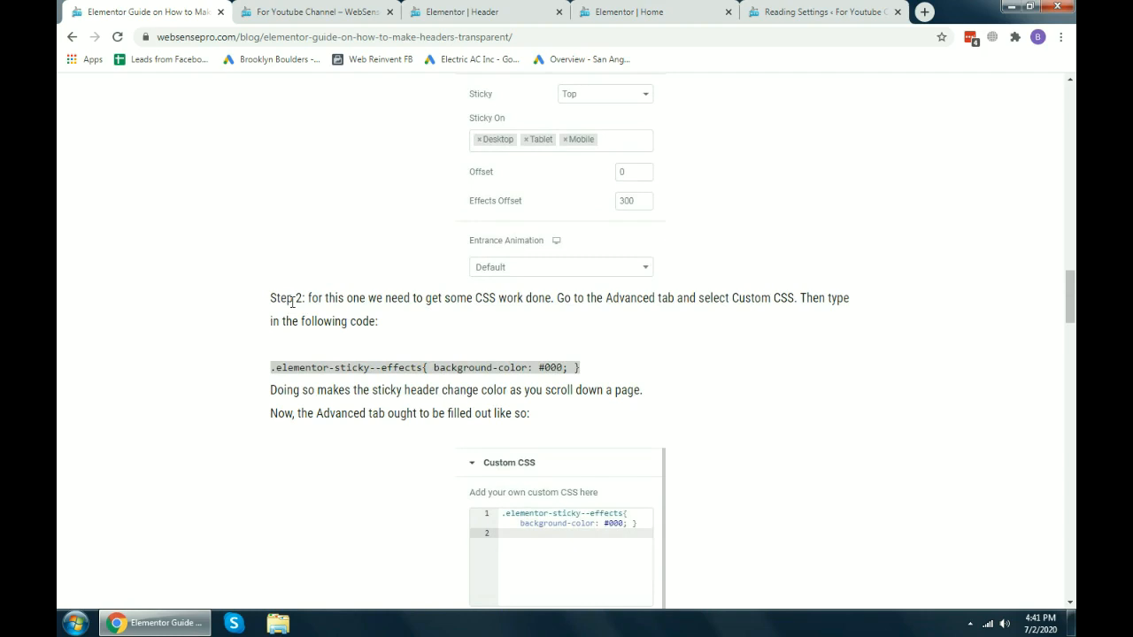
Copy the CSS rule .elementor-sticky--effects{ background-color: #000; } from step 2 of the guide.
{"action": "left_click_drag", "start_coordinate": [264, 302], "coordinate": [436, 324]}
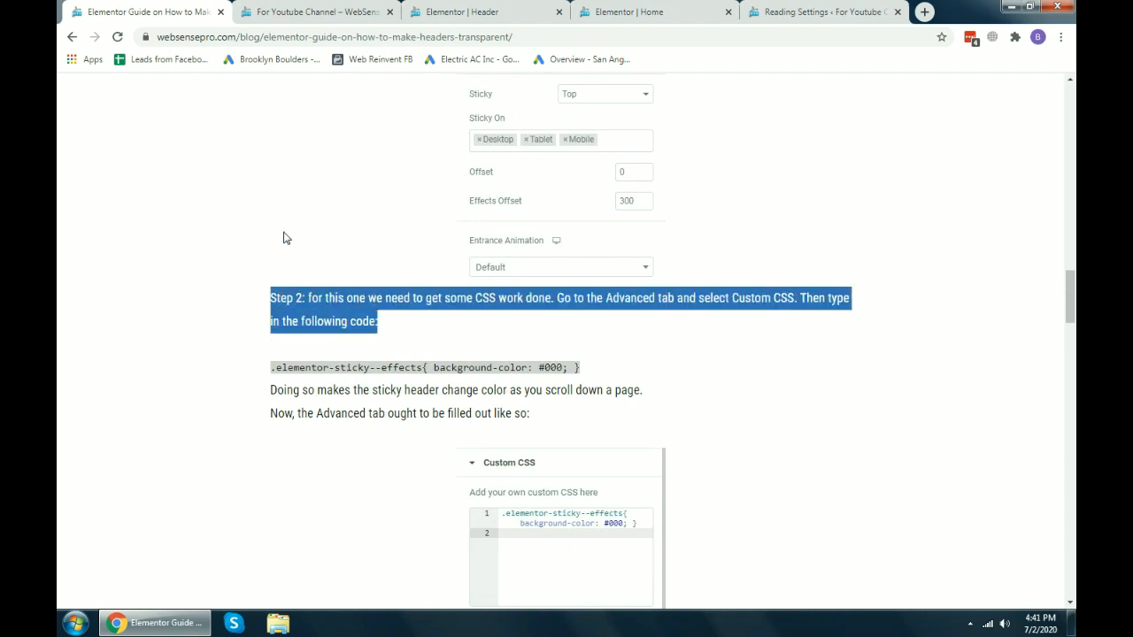
{"action": "scroll", "coordinate": [283, 237], "scroll_direction": "down", "scroll_amount": 1}
{"action": "left_click_drag", "start_coordinate": [271, 297], "coordinate": [580, 295]}
{"action": "key", "text": "ctrl+c"}
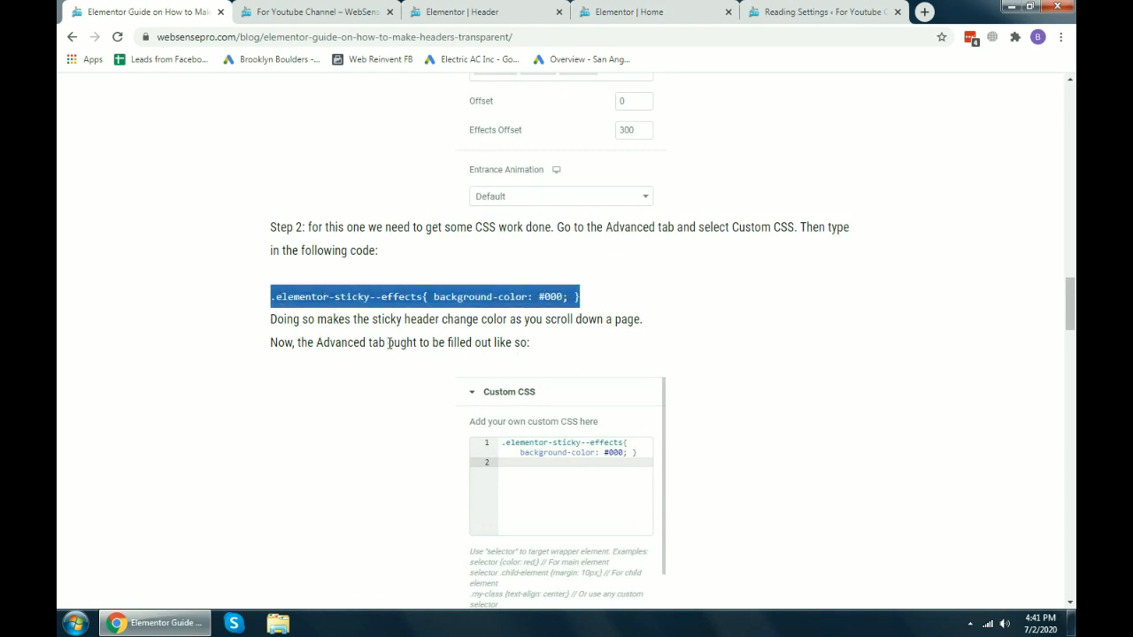
Paste the copied sticky effects rule into the header section's Custom CSS.
{"action": "left_click", "coordinate": [504, 12]}
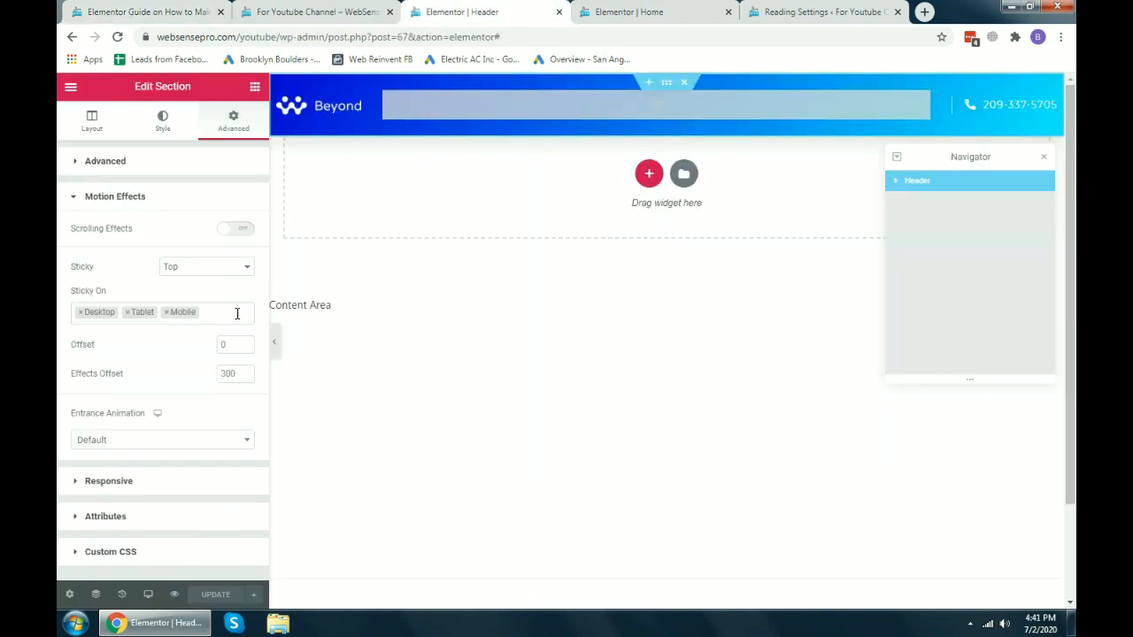
{"action": "scroll", "coordinate": [211, 186], "scroll_direction": "down", "scroll_amount": 1}
{"action": "left_click", "coordinate": [92, 489]}
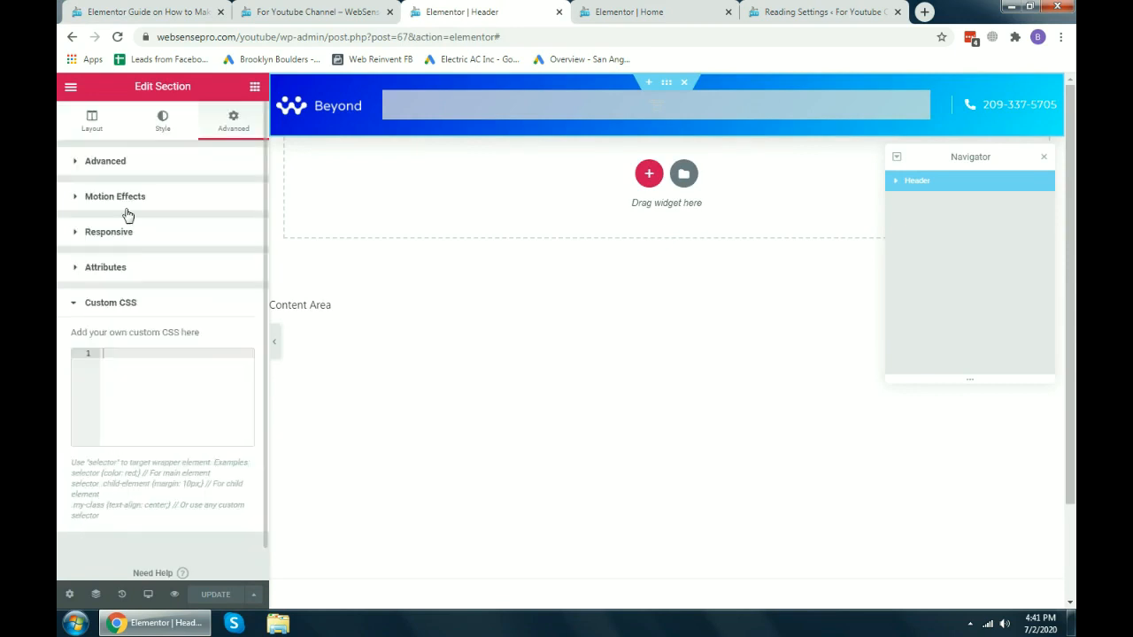
{"action": "key", "text": "ctrl+v"}
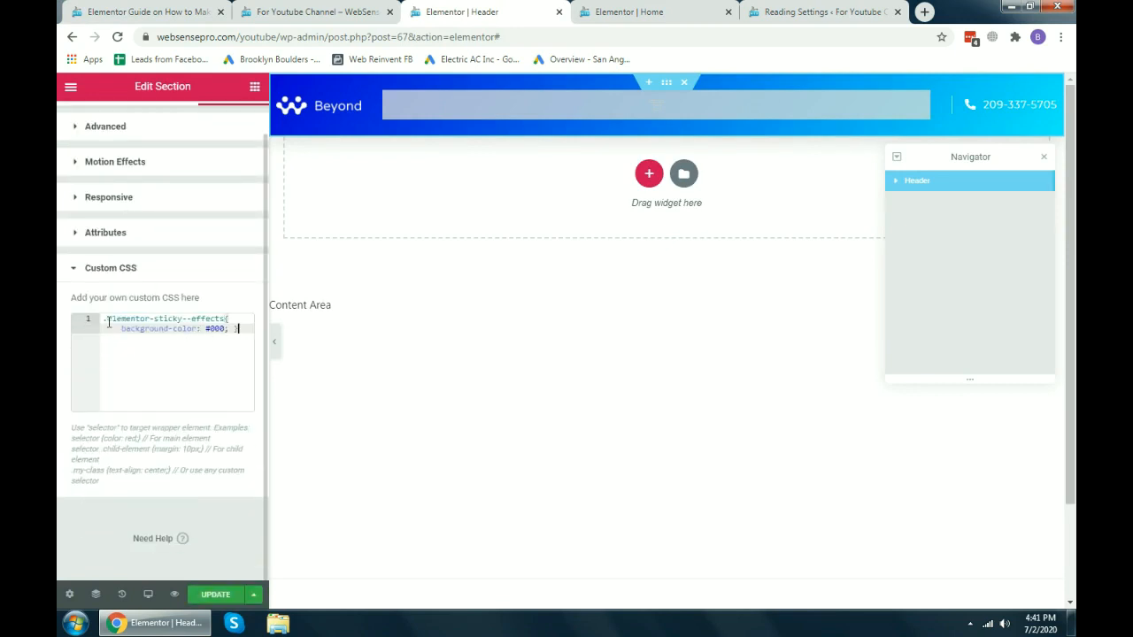
Review the .elementor-sticky--effects selector and the background-color declaration in the header's Custom CSS.
{"action": "left_click_drag", "start_coordinate": [103, 317], "coordinate": [248, 314]}
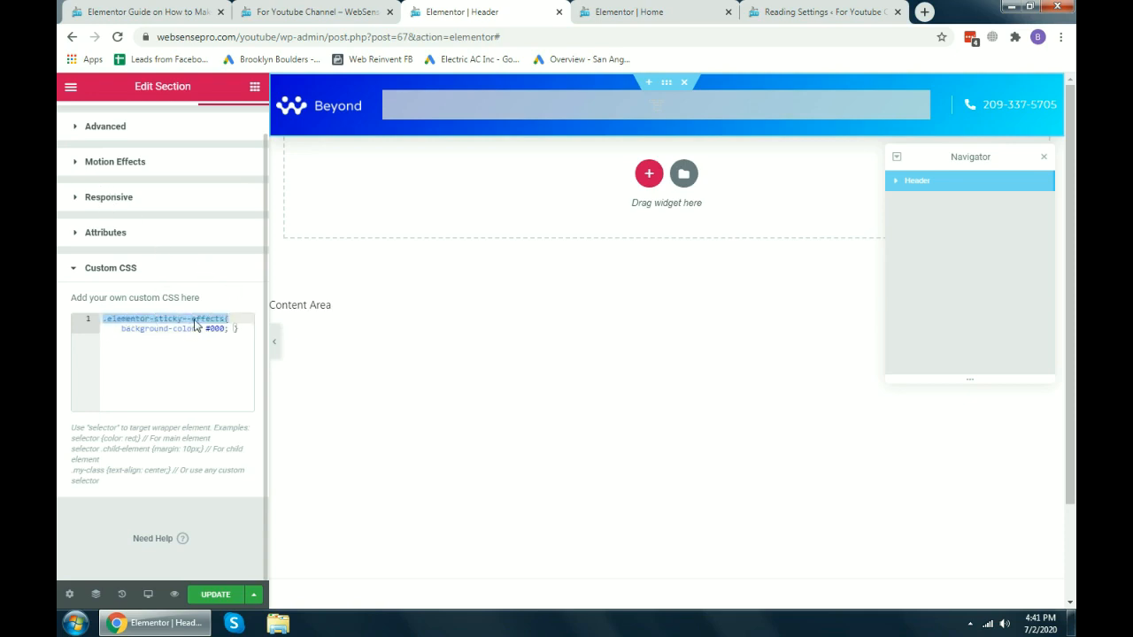
{"action": "left_click", "coordinate": [196, 319]}
{"action": "left_click_drag", "start_coordinate": [103, 321], "coordinate": [221, 312]}
{"action": "left_click", "coordinate": [214, 346]}
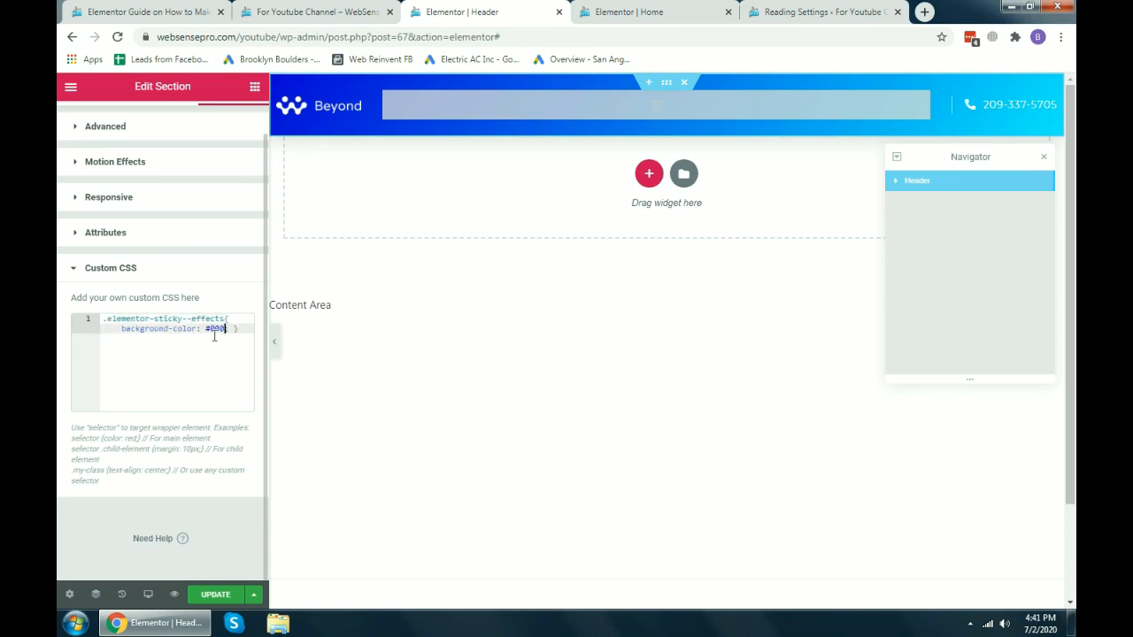
{"action": "left_click_drag", "start_coordinate": [98, 340], "coordinate": [132, 328]}
{"action": "left_click", "coordinate": [195, 356]}
Update the header template with the custom CSS and reload the live home page.
{"action": "left_click", "coordinate": [318, 12]}
{"action": "left_click", "coordinate": [455, 11]}
{"action": "left_click", "coordinate": [215, 593]}
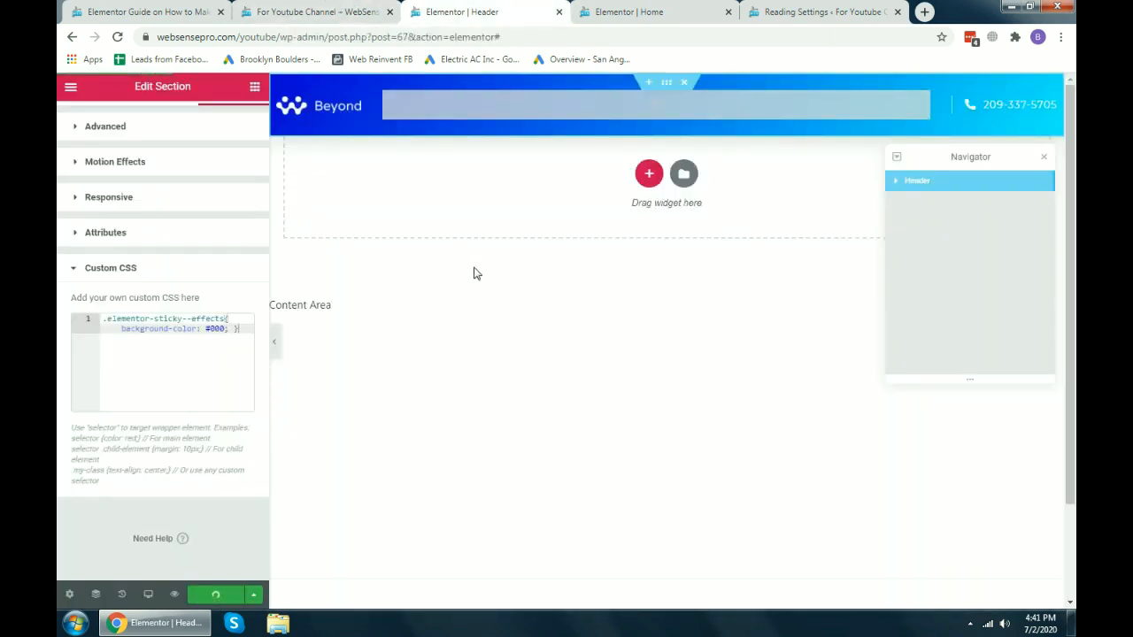
{"action": "left_click", "coordinate": [370, 12]}
{"action": "left_click", "coordinate": [370, 38]}
{"action": "key", "text": "Return"}
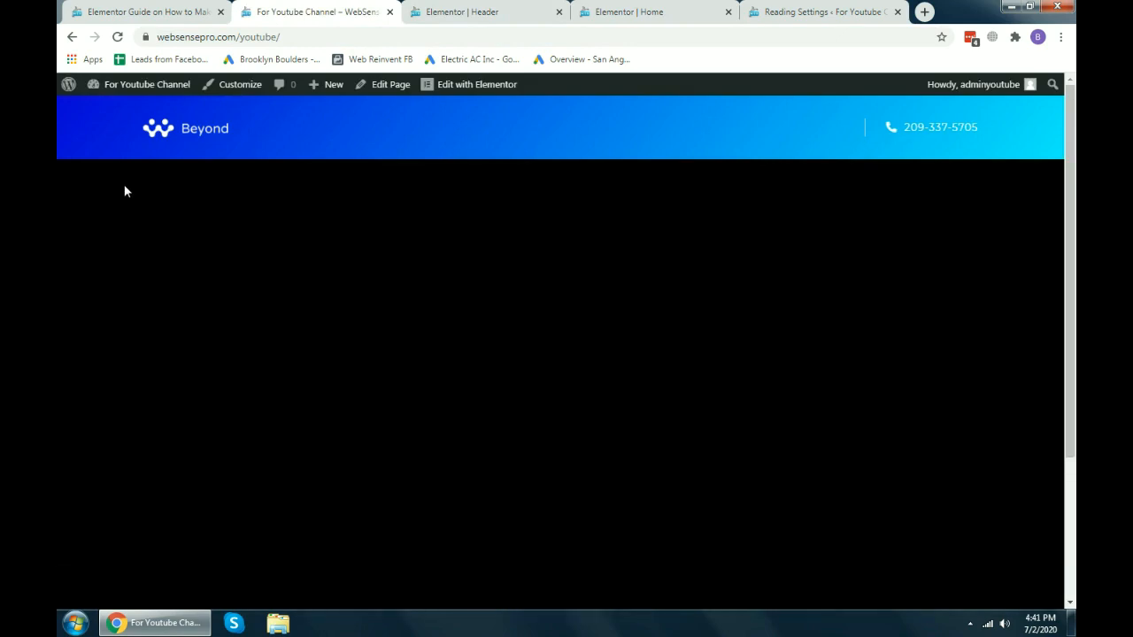
Mark the #000 background-color in the header section's Custom CSS as !important and update the header template.
{"action": "left_click", "coordinate": [470, 11]}
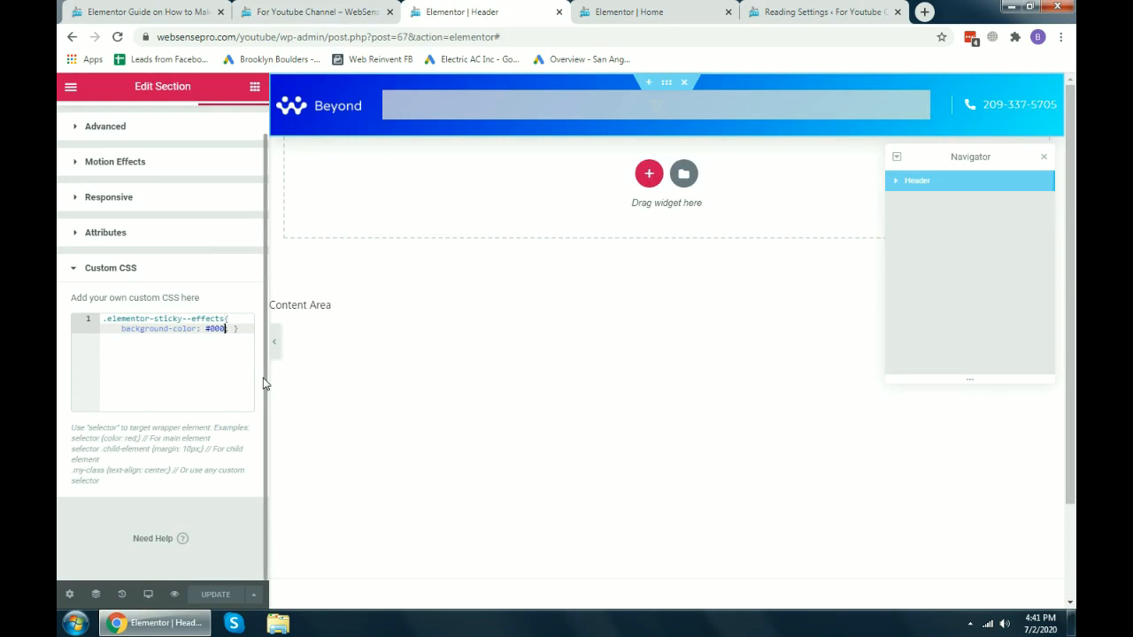
{"action": "type", "text": "!"}
{"action": "type", "text": "important;"}
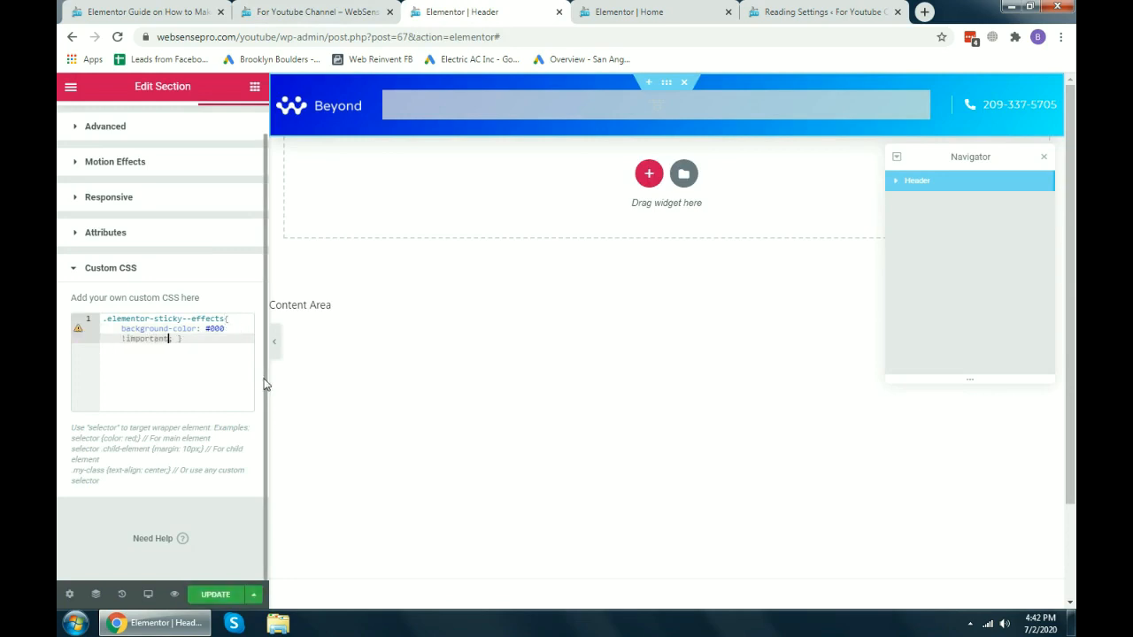
{"action": "left_click", "coordinate": [216, 594]}
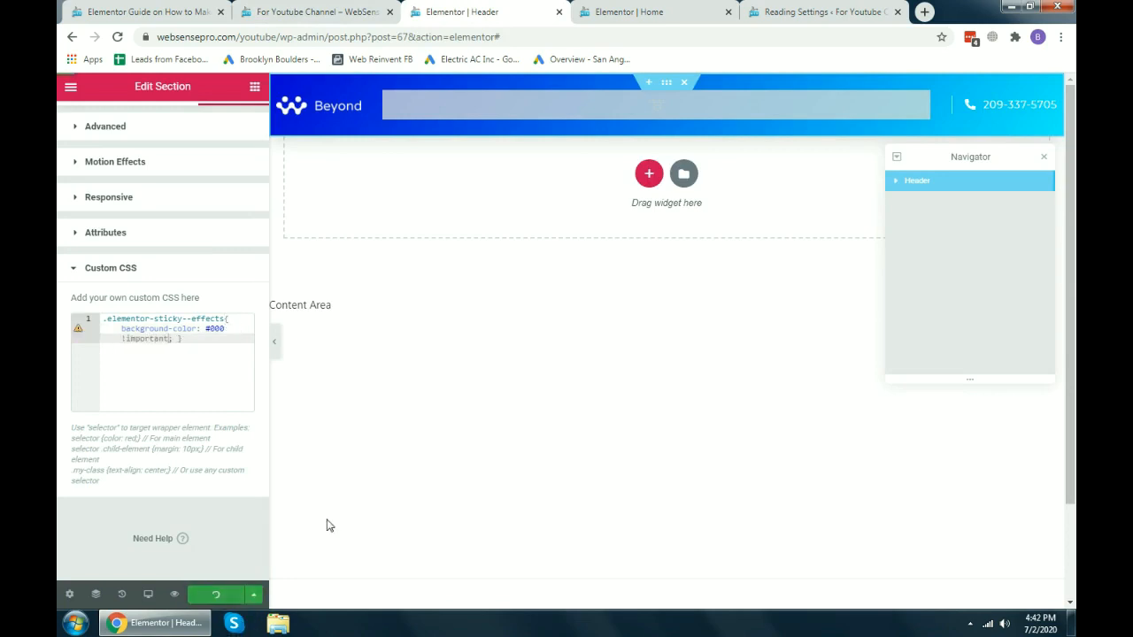
Reload the live home page and check the header's background color while scrolling.
{"action": "left_click", "coordinate": [341, 8]}
{"action": "left_click", "coordinate": [350, 35]}
{"action": "key", "text": "Return"}
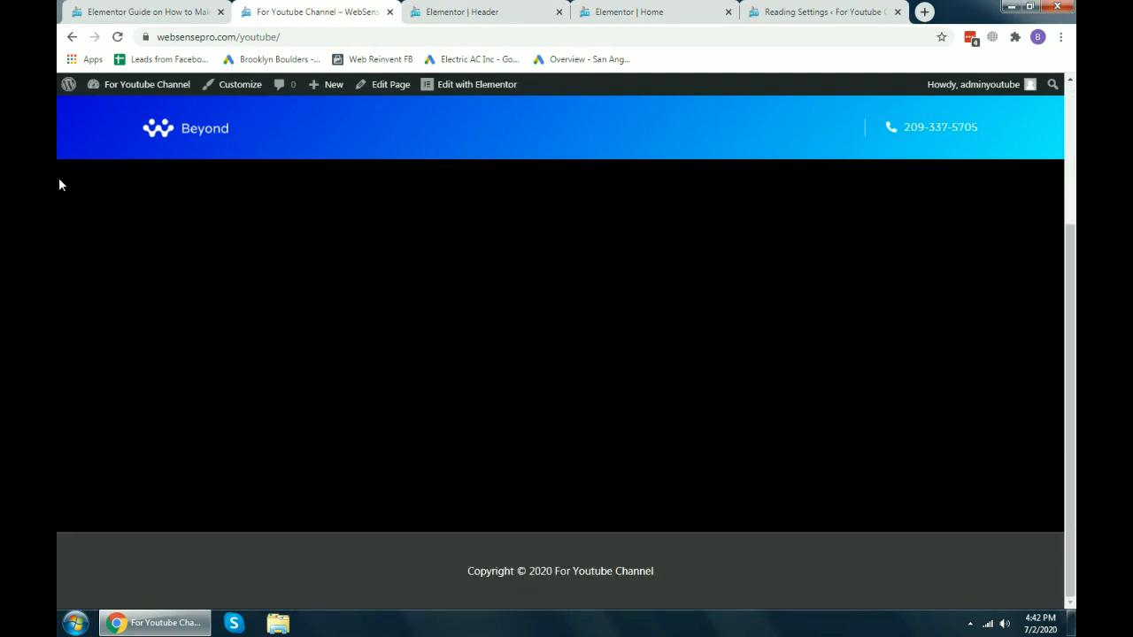
Change the header section's background type from gradient to Classic with the light blue color #6EC1E4.
{"action": "left_click", "coordinate": [481, 13]}
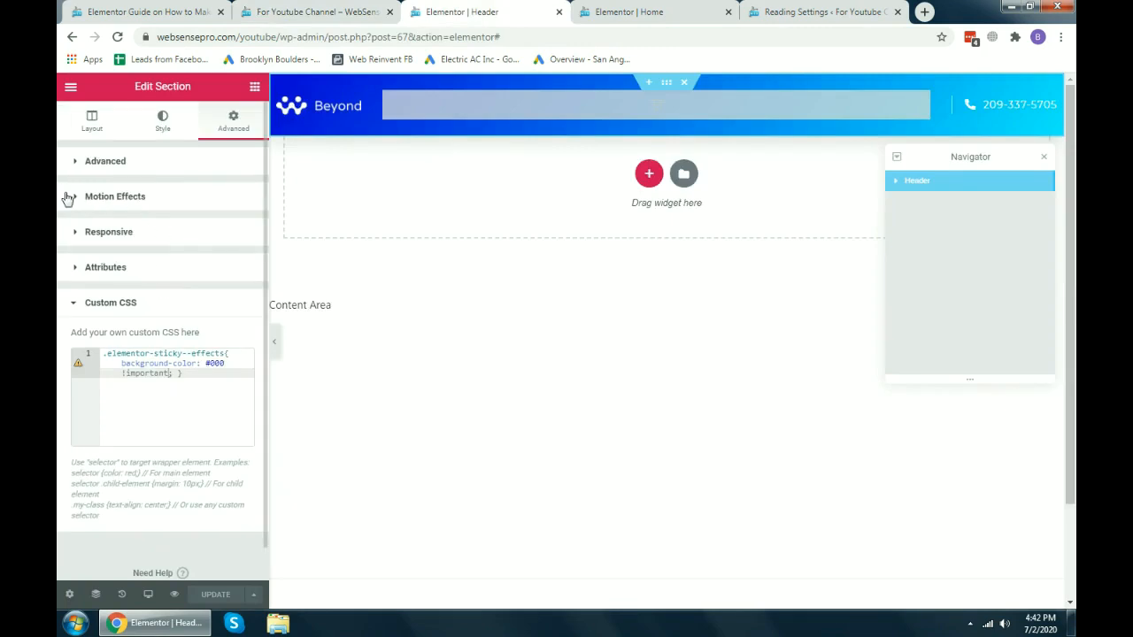
{"action": "left_click", "coordinate": [67, 197]}
{"action": "left_click", "coordinate": [74, 173]}
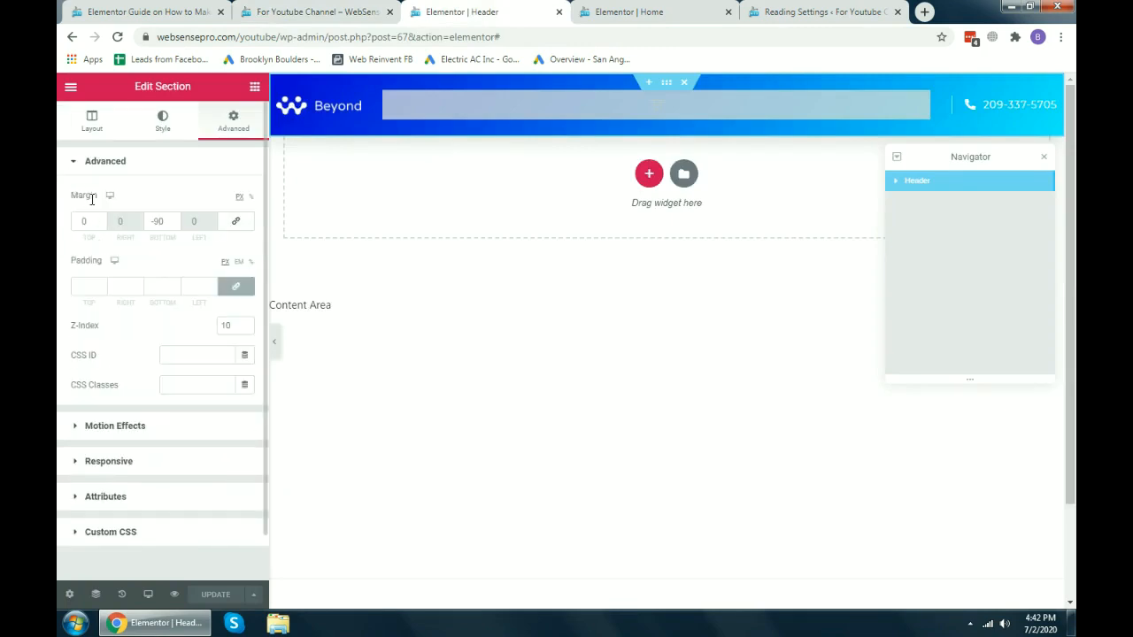
{"action": "left_click", "coordinate": [162, 121]}
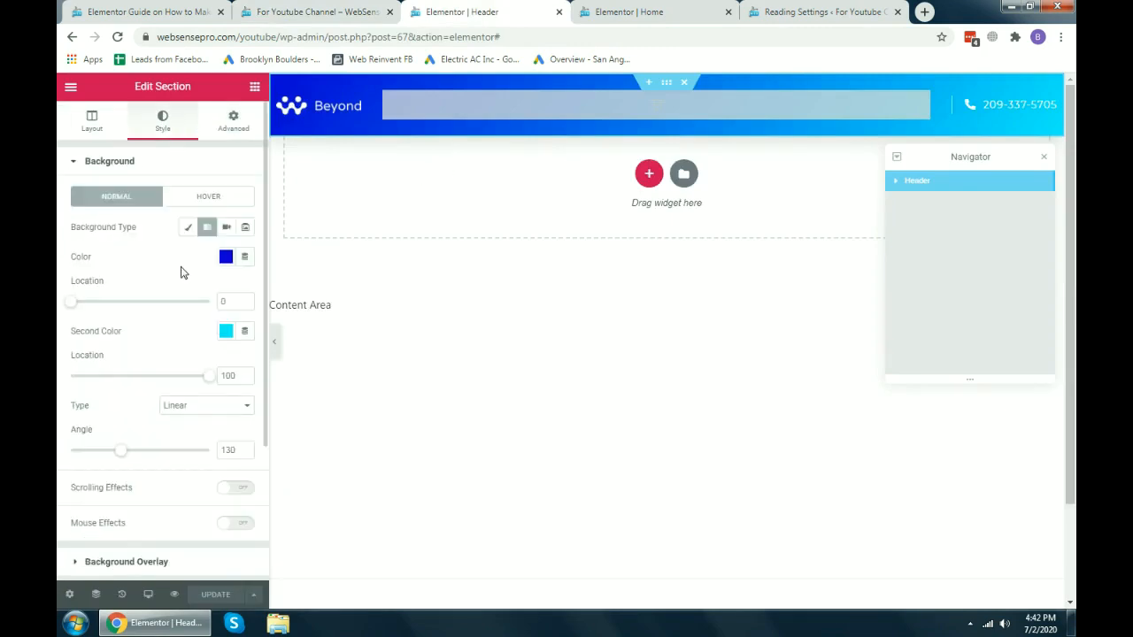
{"action": "left_click", "coordinate": [187, 227]}
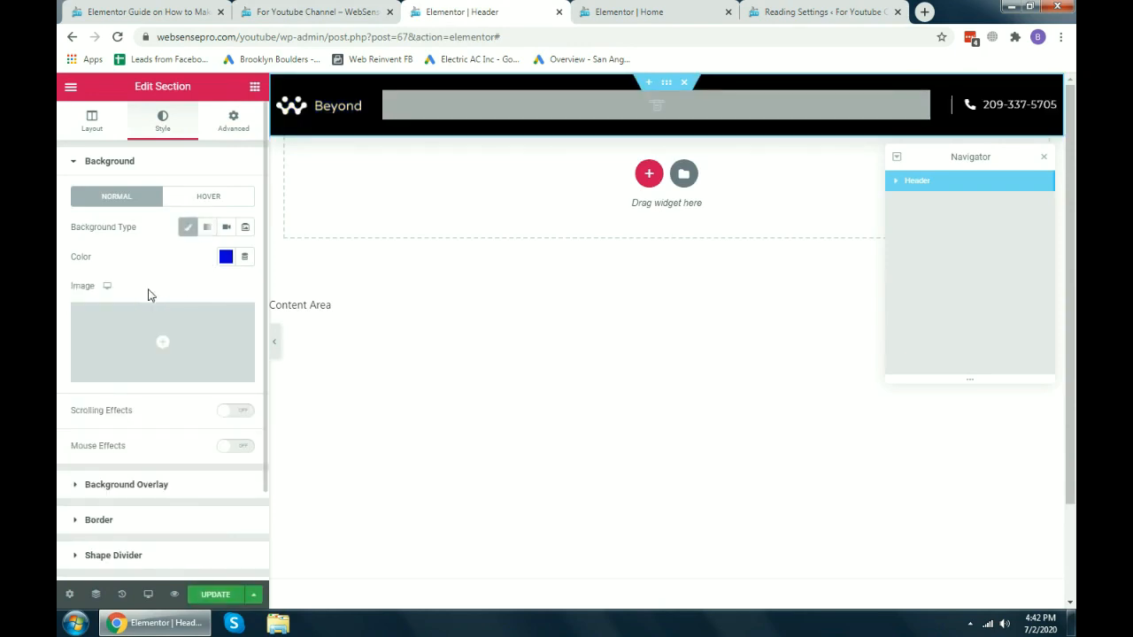
{"action": "left_click", "coordinate": [225, 257]}
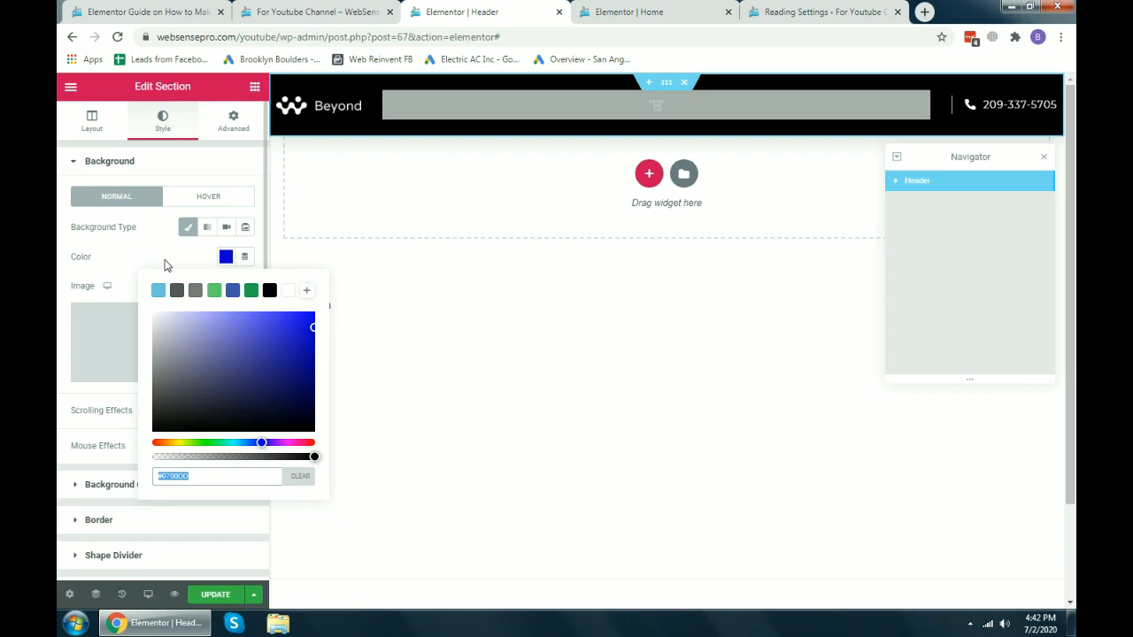
{"action": "left_click", "coordinate": [168, 264]}
{"action": "left_click", "coordinate": [223, 257]}
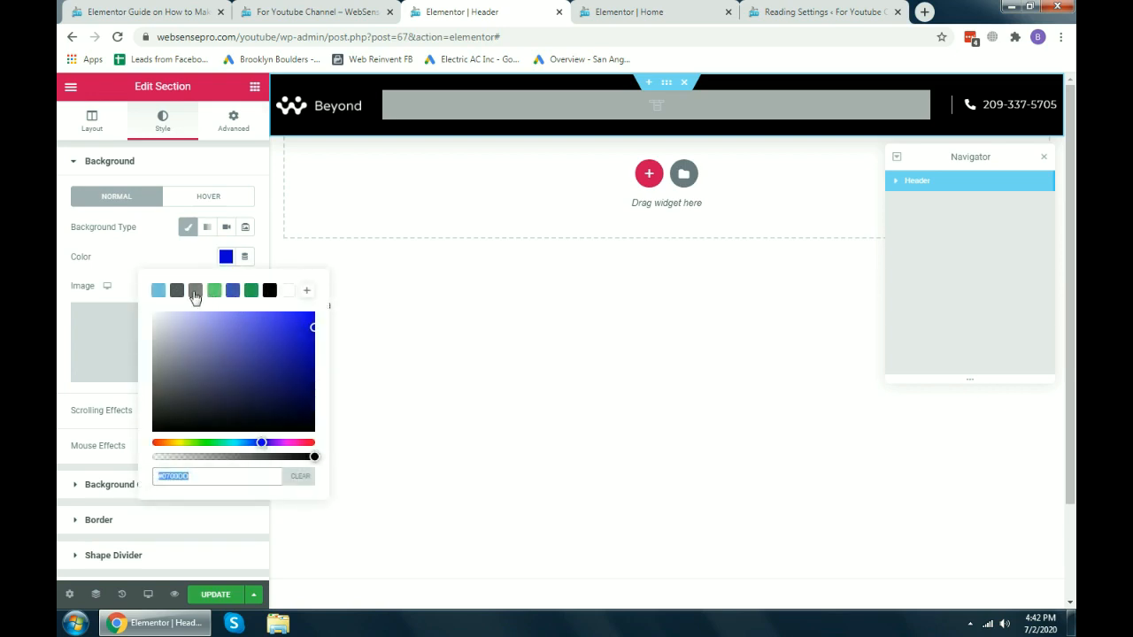
{"action": "left_click", "coordinate": [162, 299]}
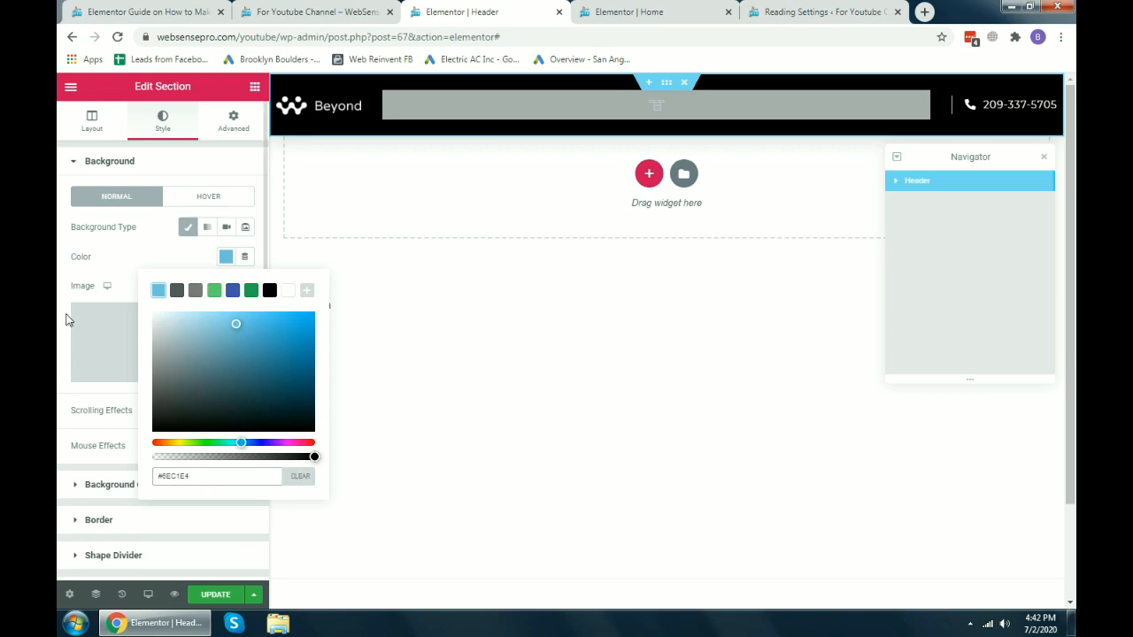
{"action": "left_click", "coordinate": [138, 257]}
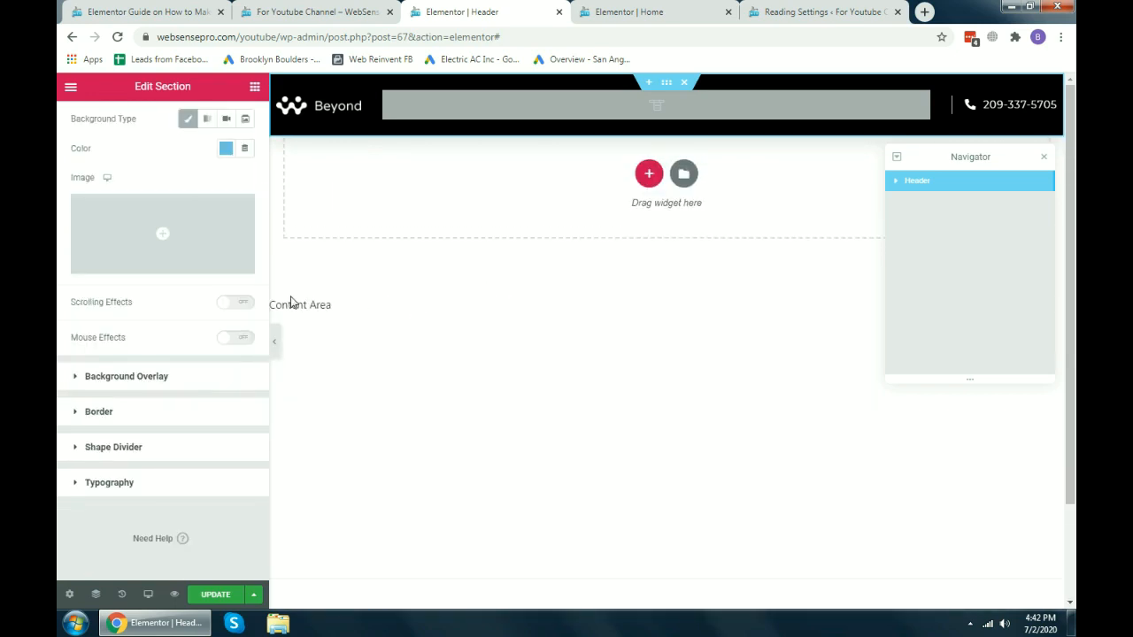
Recheck the header's Custom CSS, then update the header template and reload the live home page.
{"action": "scroll", "coordinate": [187, 305], "scroll_direction": "up", "scroll_amount": 2}
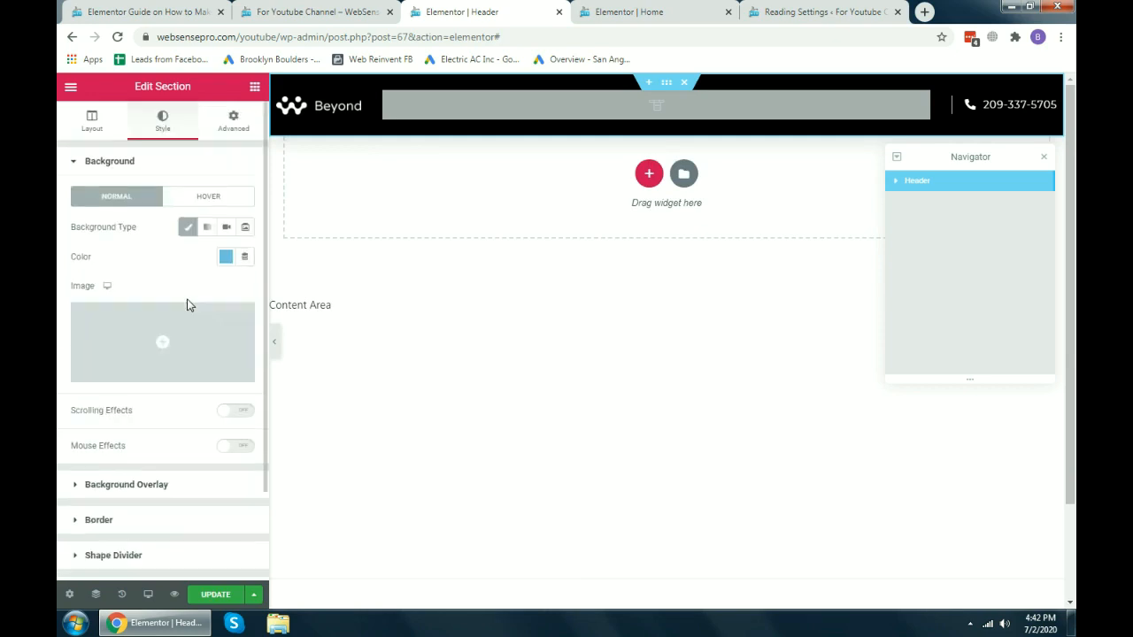
{"action": "left_click", "coordinate": [233, 124]}
{"action": "scroll", "coordinate": [209, 290], "scroll_direction": "down", "scroll_amount": 1}
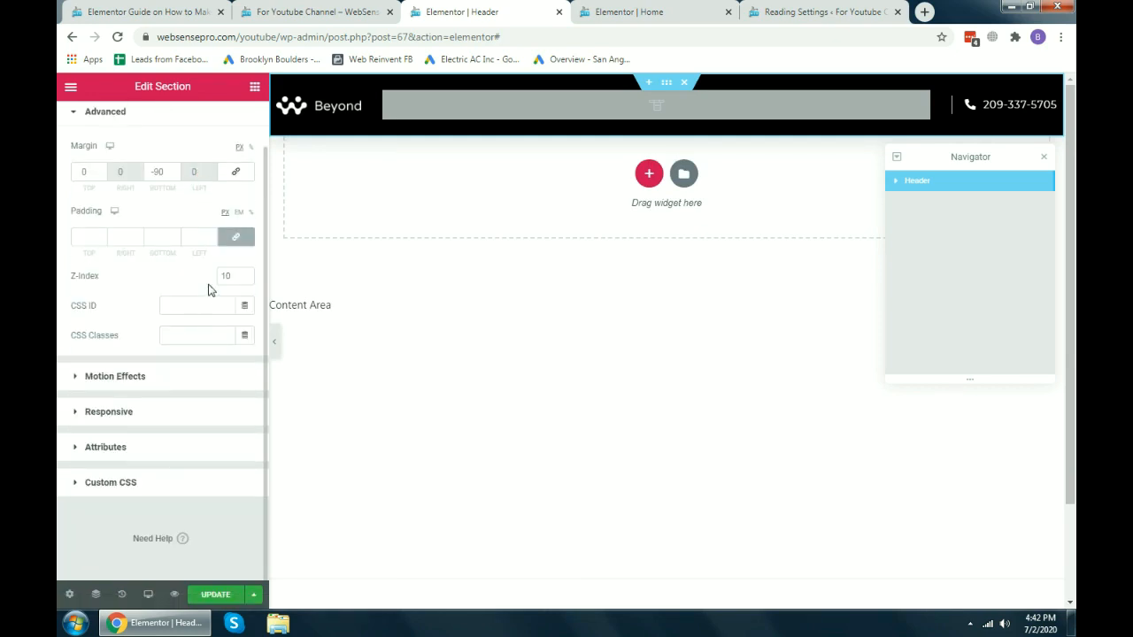
{"action": "left_click", "coordinate": [86, 486]}
{"action": "scroll", "coordinate": [124, 355], "scroll_direction": "down", "scroll_amount": 1}
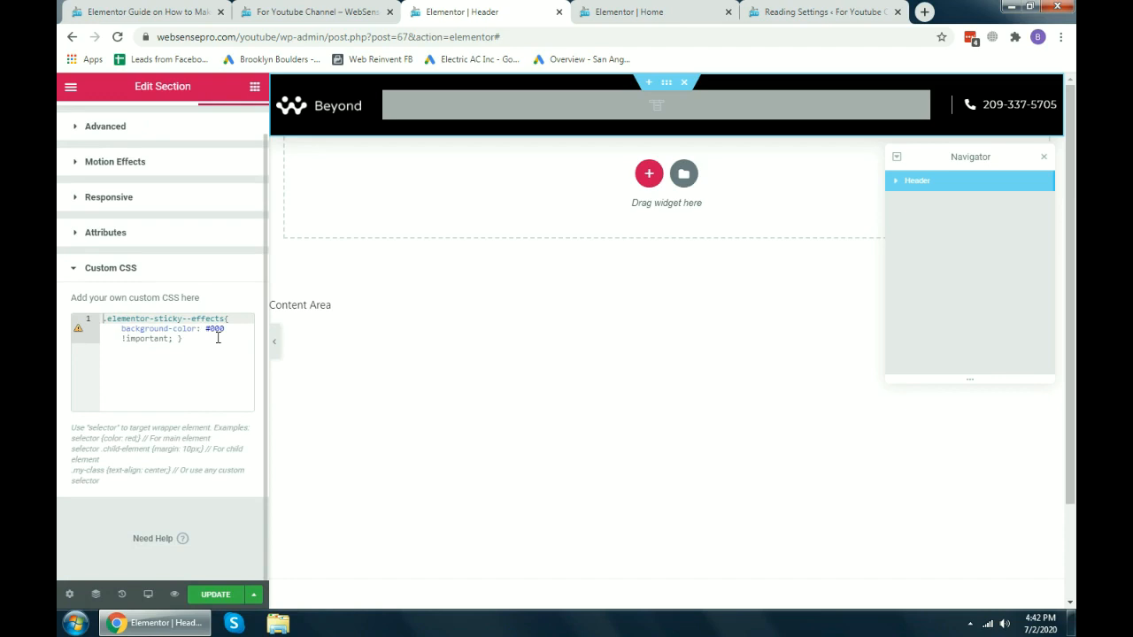
{"action": "left_click", "coordinate": [213, 594]}
{"action": "scroll", "coordinate": [232, 392], "scroll_direction": "up", "scroll_amount": 1}
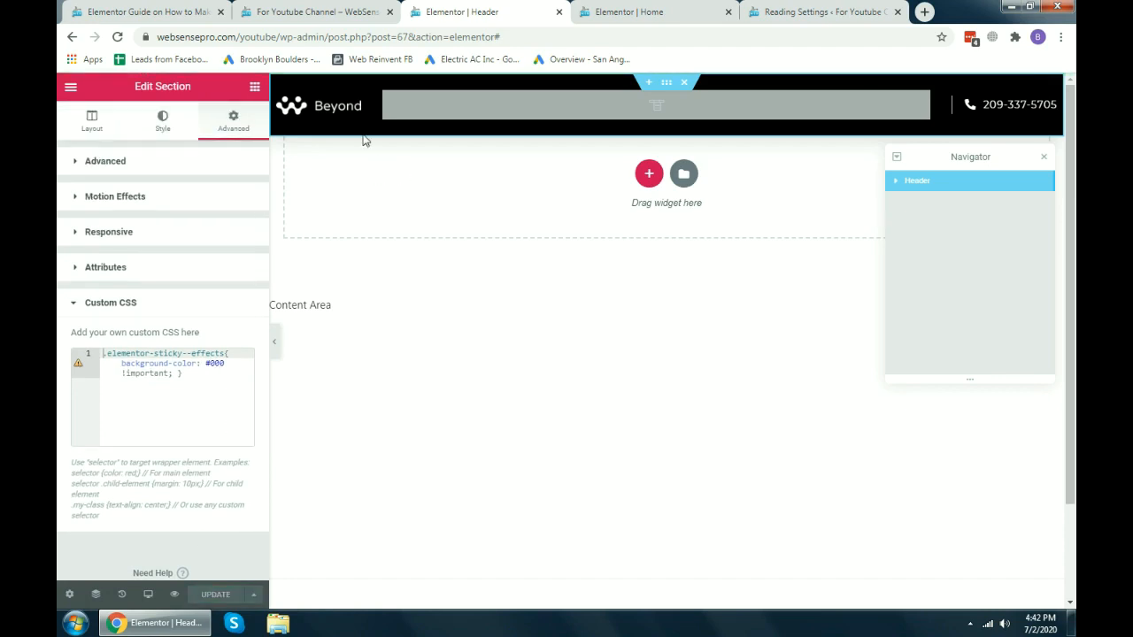
{"action": "left_click", "coordinate": [312, 12]}
{"action": "scroll", "coordinate": [138, 159], "scroll_direction": "down", "scroll_amount": 1}
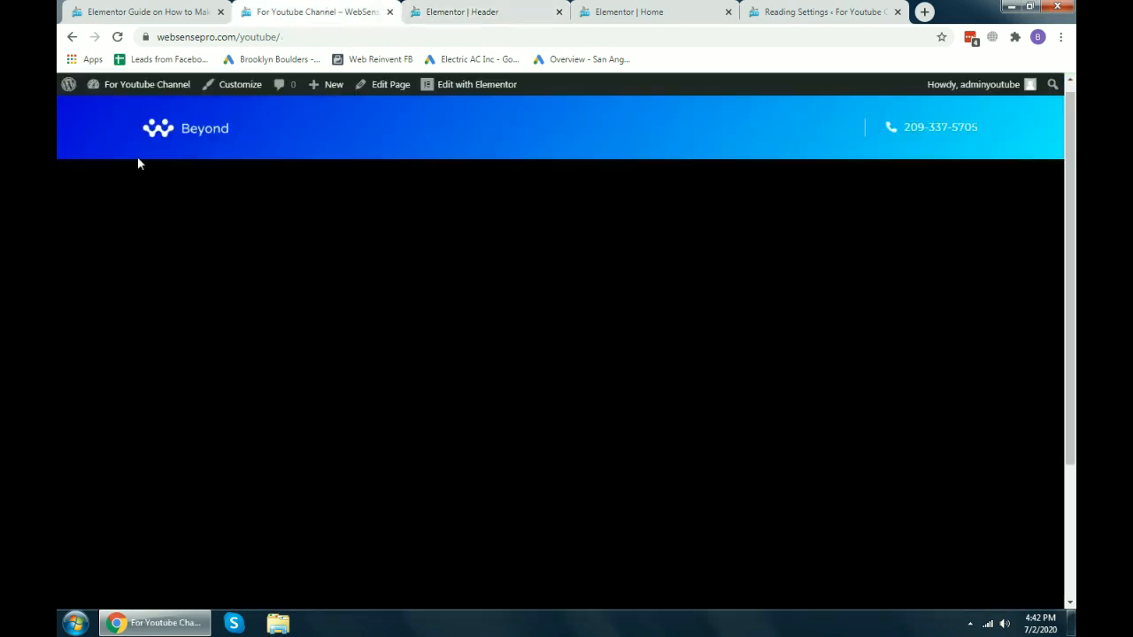
{"action": "key", "text": "F5"}
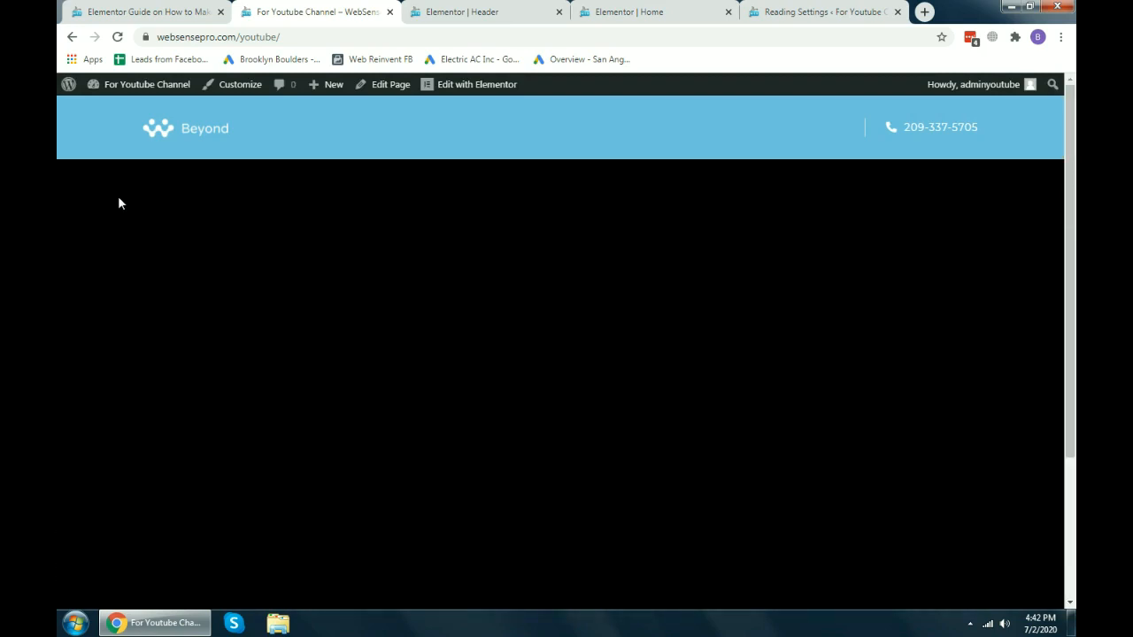
Set the Home page section's minimum height to 1200 px and update the page.
{"action": "left_click", "coordinate": [495, 13]}
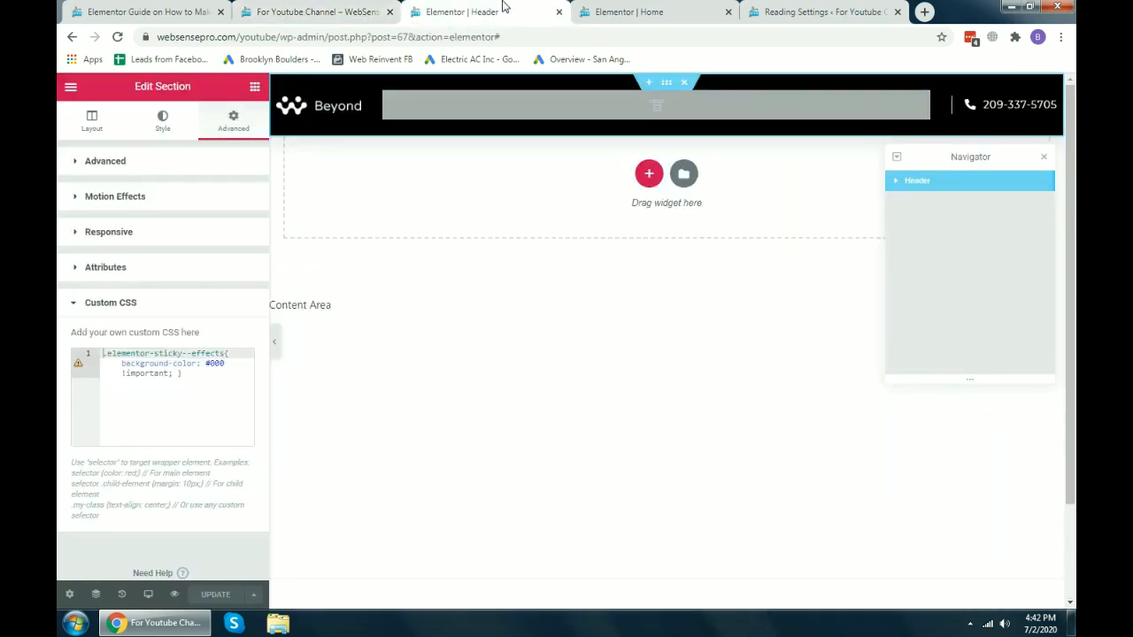
{"action": "left_click", "coordinate": [606, 12]}
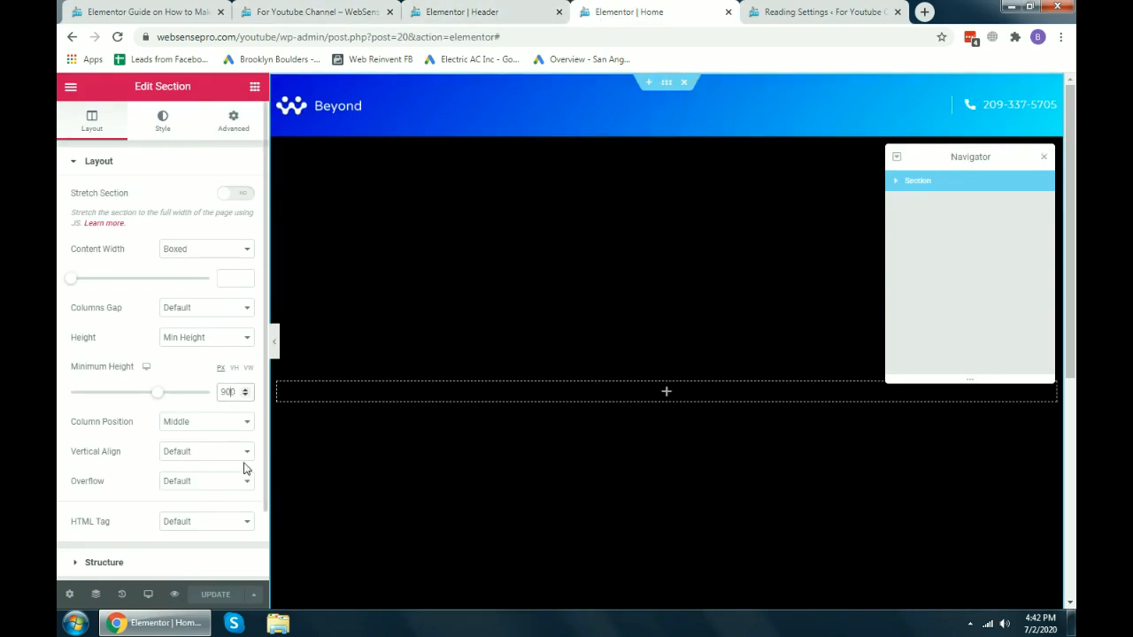
{"action": "type", "text": "1200"}
{"action": "left_click", "coordinate": [217, 594]}
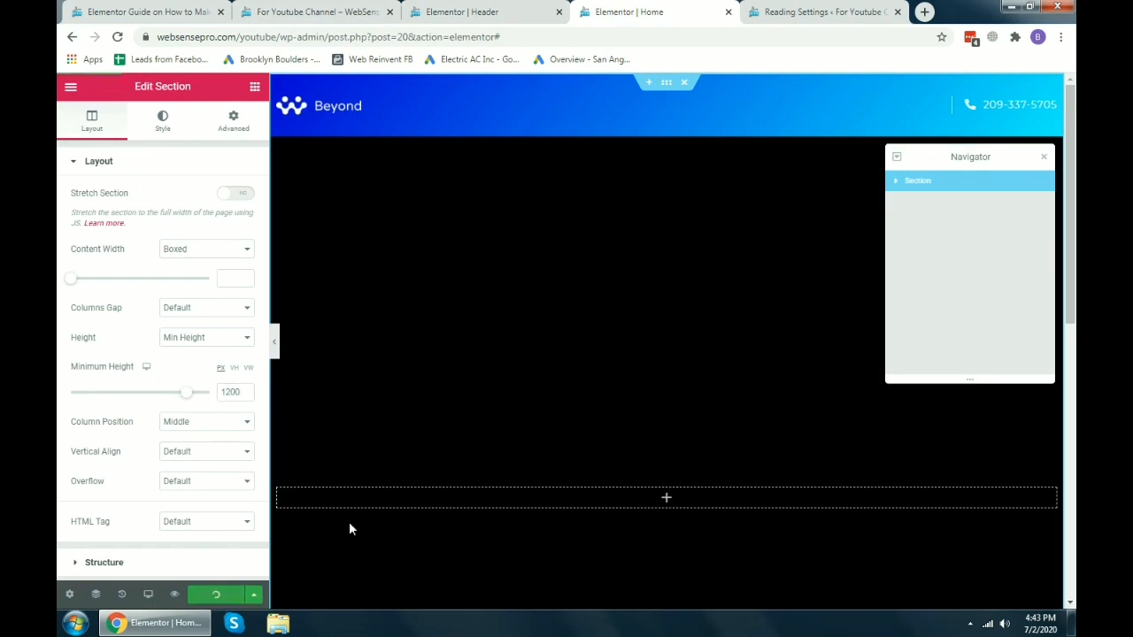
Reload the live home page and examine how the sticky header's background changes color while scrolling.
{"action": "left_click", "coordinate": [354, 11]}
{"action": "key", "text": "F5"}
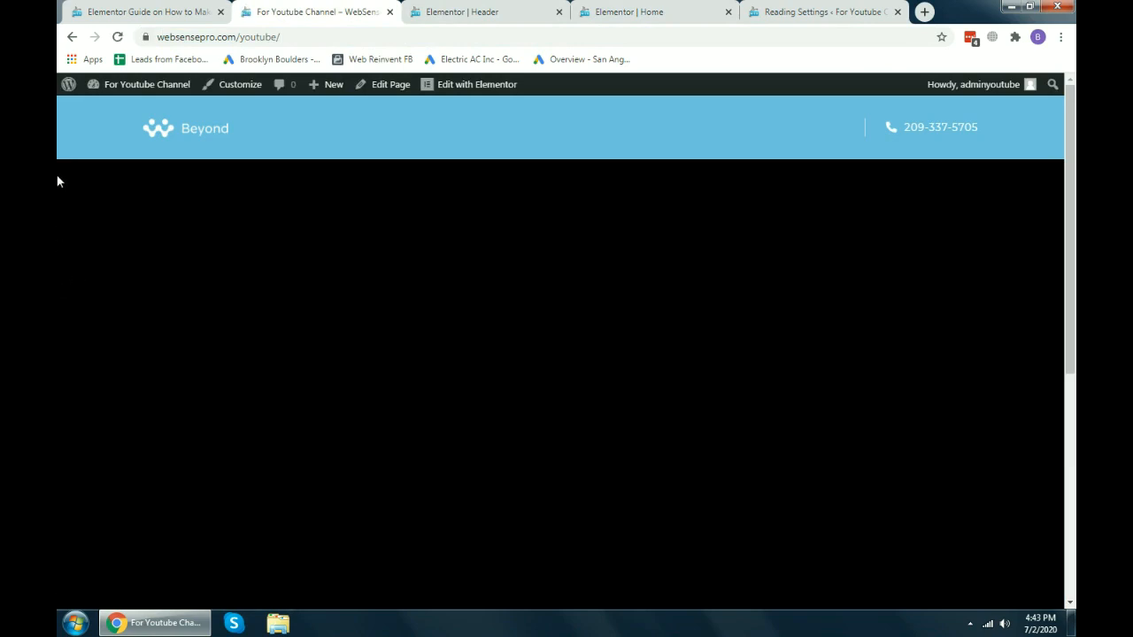
{"action": "scroll", "coordinate": [56, 181], "scroll_direction": "up", "scroll_amount": 2}
{"action": "scroll", "coordinate": [57, 181], "scroll_direction": "down", "scroll_amount": 5}
{"action": "scroll", "coordinate": [57, 181], "scroll_direction": "up", "scroll_amount": 5}
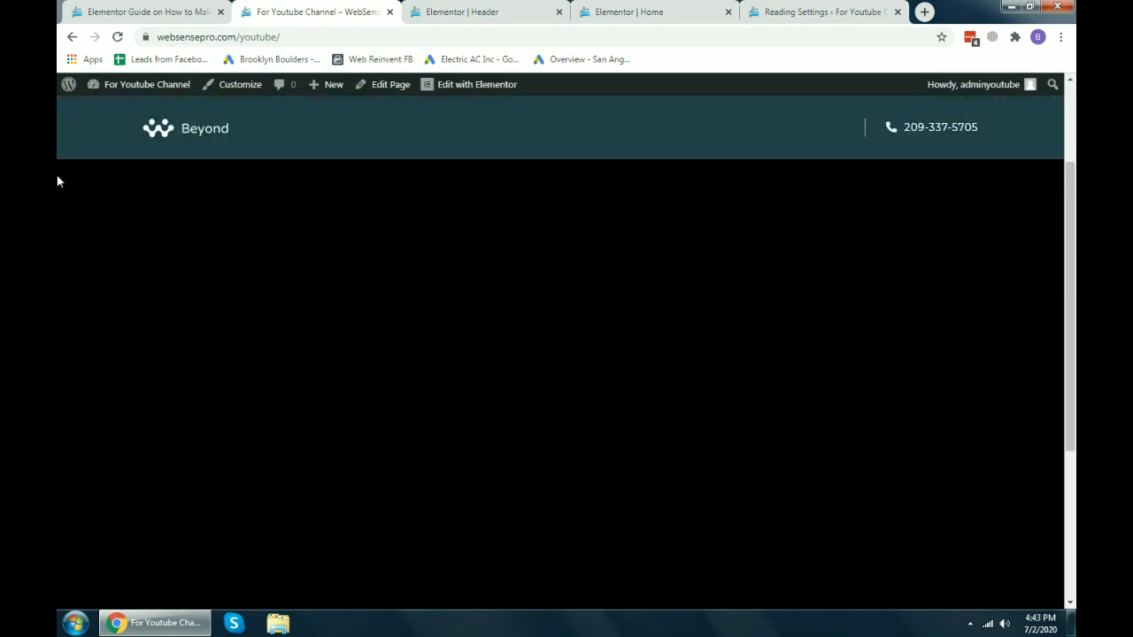
{"action": "scroll", "coordinate": [57, 181], "scroll_direction": "down", "scroll_amount": 5}
{"action": "scroll", "coordinate": [57, 180], "scroll_direction": "up", "scroll_amount": 5}
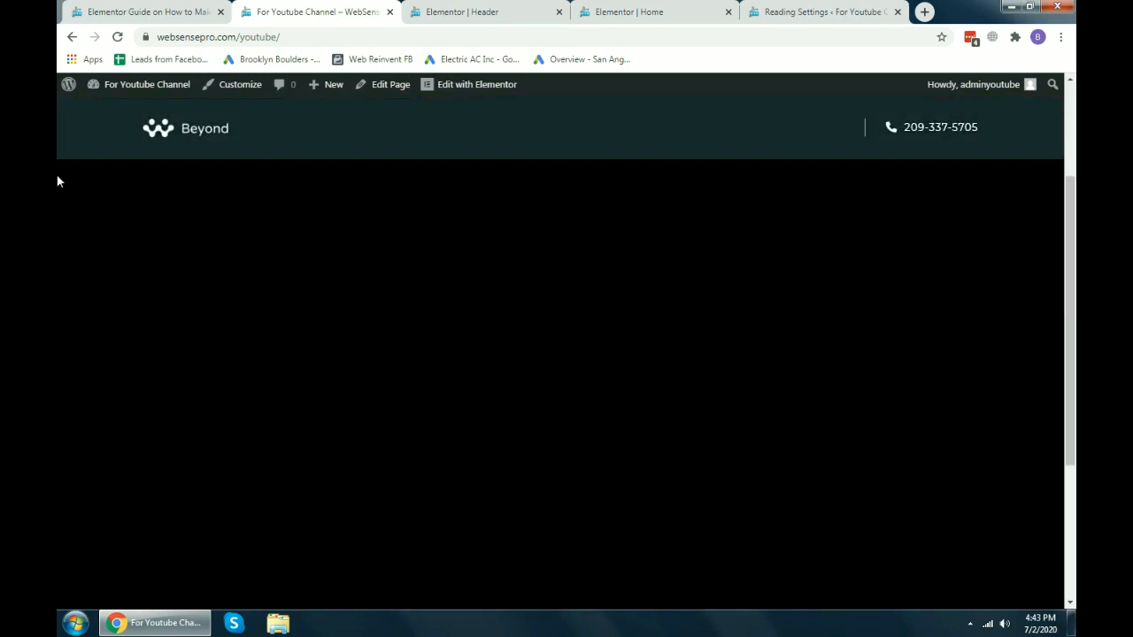
{"action": "scroll", "coordinate": [56, 180], "scroll_direction": "down", "scroll_amount": 5}
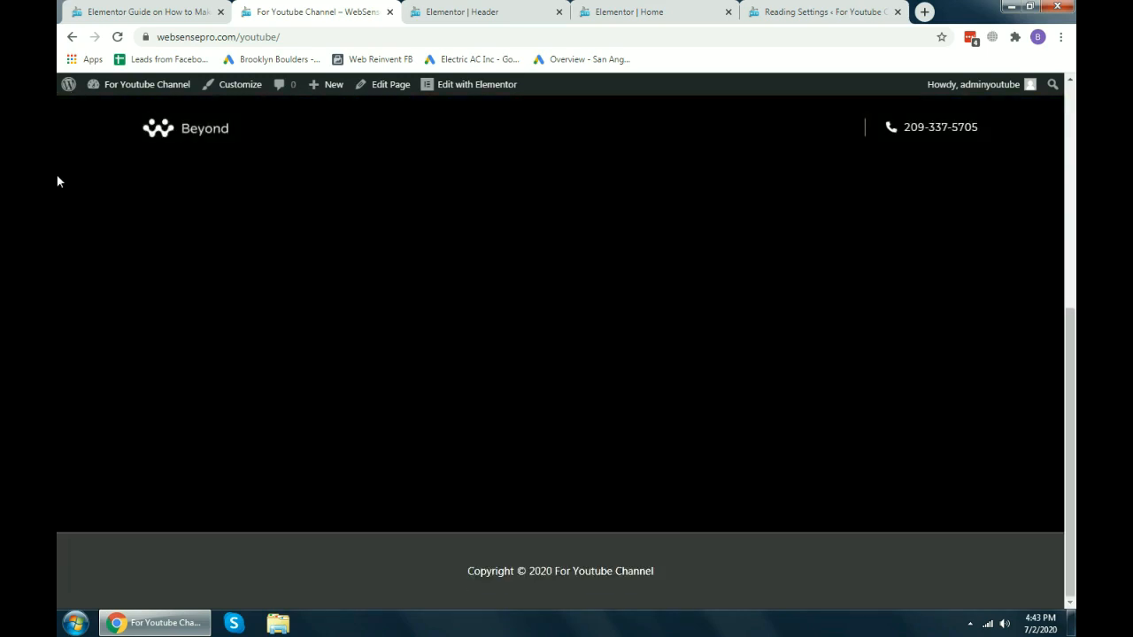
{"action": "scroll", "coordinate": [56, 180], "scroll_direction": "up", "scroll_amount": 5}
{"action": "scroll", "coordinate": [57, 181], "scroll_direction": "down", "scroll_amount": 5}
{"action": "scroll", "coordinate": [57, 181], "scroll_direction": "up", "scroll_amount": 5}
{"action": "scroll", "coordinate": [57, 180], "scroll_direction": "down", "scroll_amount": 5}
{"action": "scroll", "coordinate": [57, 181], "scroll_direction": "up", "scroll_amount": 5}
{"action": "scroll", "coordinate": [56, 180], "scroll_direction": "down", "scroll_amount": 5}
{"action": "scroll", "coordinate": [56, 181], "scroll_direction": "up", "scroll_amount": 5}
{"action": "scroll", "coordinate": [57, 181], "scroll_direction": "down", "scroll_amount": 5}
{"action": "scroll", "coordinate": [56, 180], "scroll_direction": "up", "scroll_amount": 5}
{"action": "scroll", "coordinate": [57, 181], "scroll_direction": "down", "scroll_amount": 5}
{"action": "scroll", "coordinate": [56, 182], "scroll_direction": "up", "scroll_amount": 5}
Return to the guide and read the "Take it a Step Further" section below step 2.
{"action": "left_click", "coordinate": [462, 12]}
{"action": "left_click", "coordinate": [314, 11]}
{"action": "left_click", "coordinate": [141, 12]}
{"action": "right_click", "coordinate": [374, 301]}
{"action": "scroll", "coordinate": [669, 256], "scroll_direction": "down", "scroll_amount": 5}
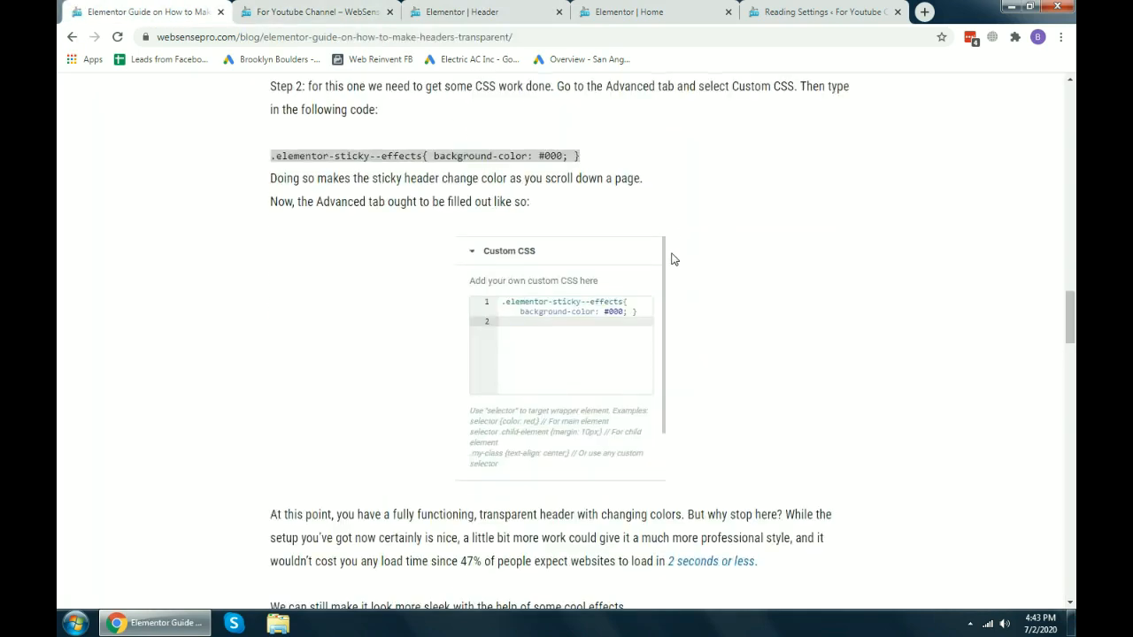
{"action": "scroll", "coordinate": [637, 251], "scroll_direction": "down", "scroll_amount": 2}
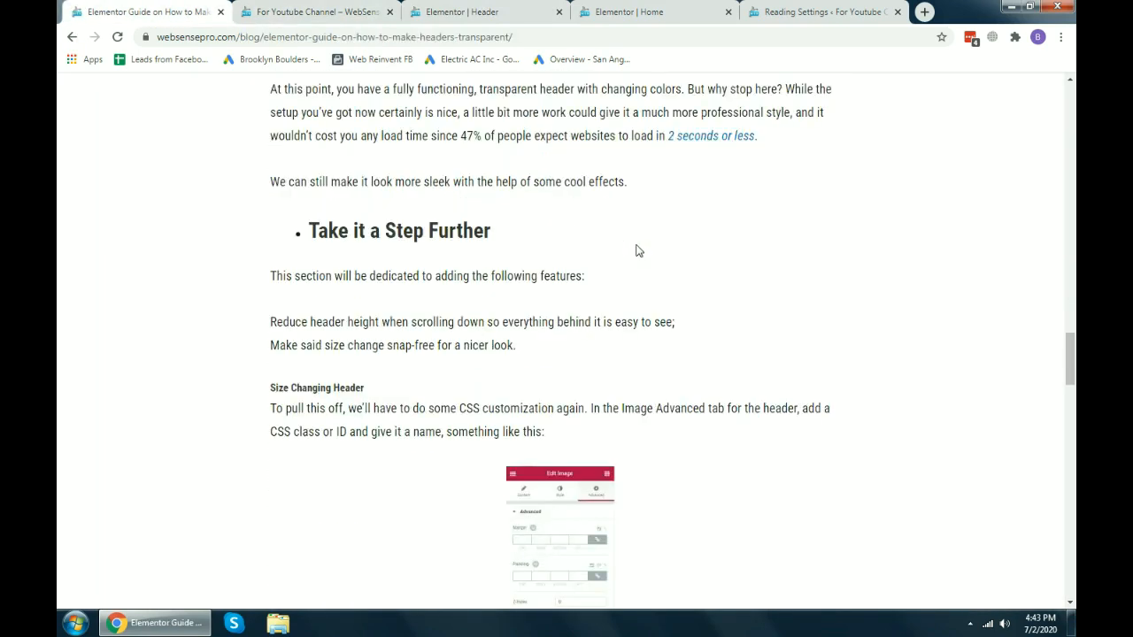
{"action": "scroll", "coordinate": [637, 252], "scroll_direction": "down", "scroll_amount": 1}
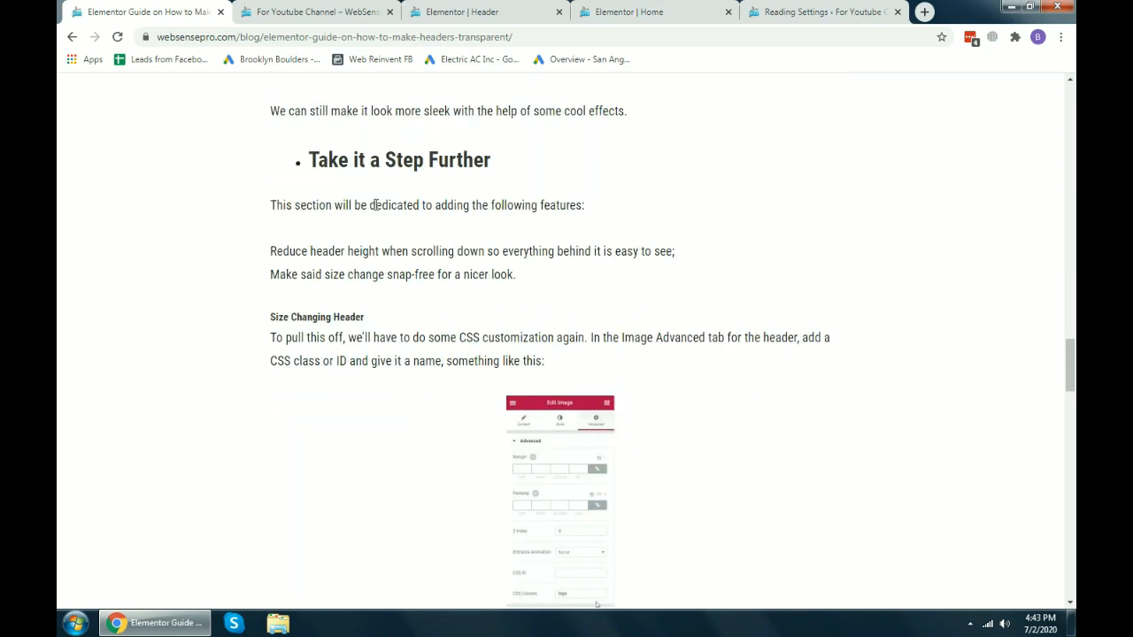
{"action": "scroll", "coordinate": [420, 219], "scroll_direction": "down", "scroll_amount": 5}
{"action": "scroll", "coordinate": [420, 220], "scroll_direction": "up", "scroll_amount": 5}
{"action": "scroll", "coordinate": [307, 245], "scroll_direction": "up", "scroll_amount": 1}
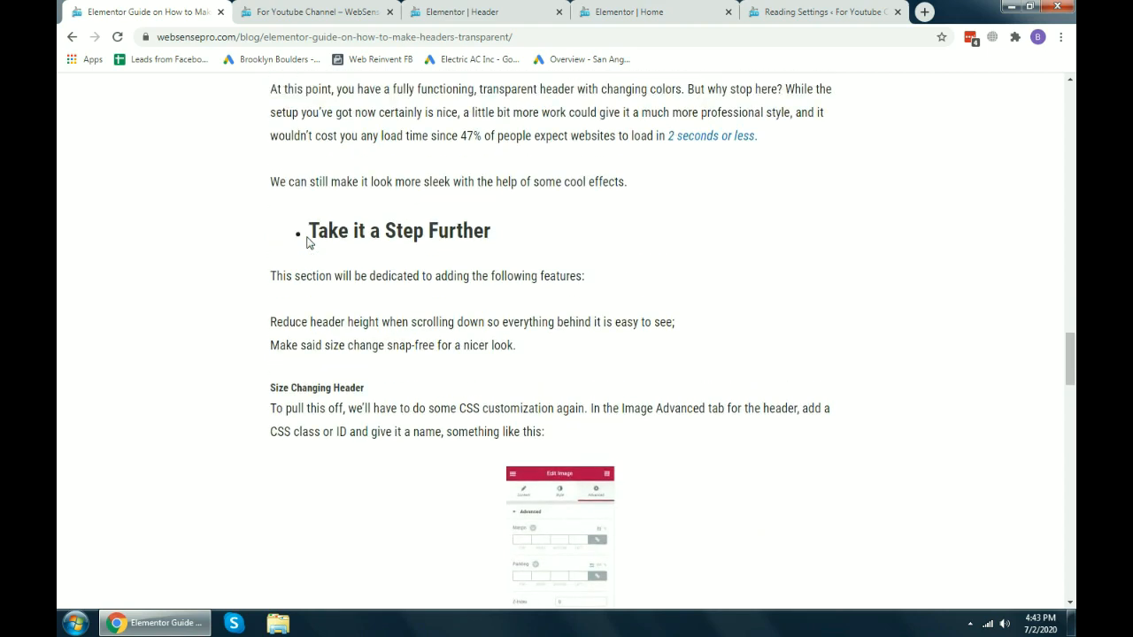
Examine the logo and header size on the live home page at different scroll positions.
{"action": "left_click", "coordinate": [320, 13]}
{"action": "scroll", "coordinate": [57, 175], "scroll_direction": "down", "scroll_amount": 5}
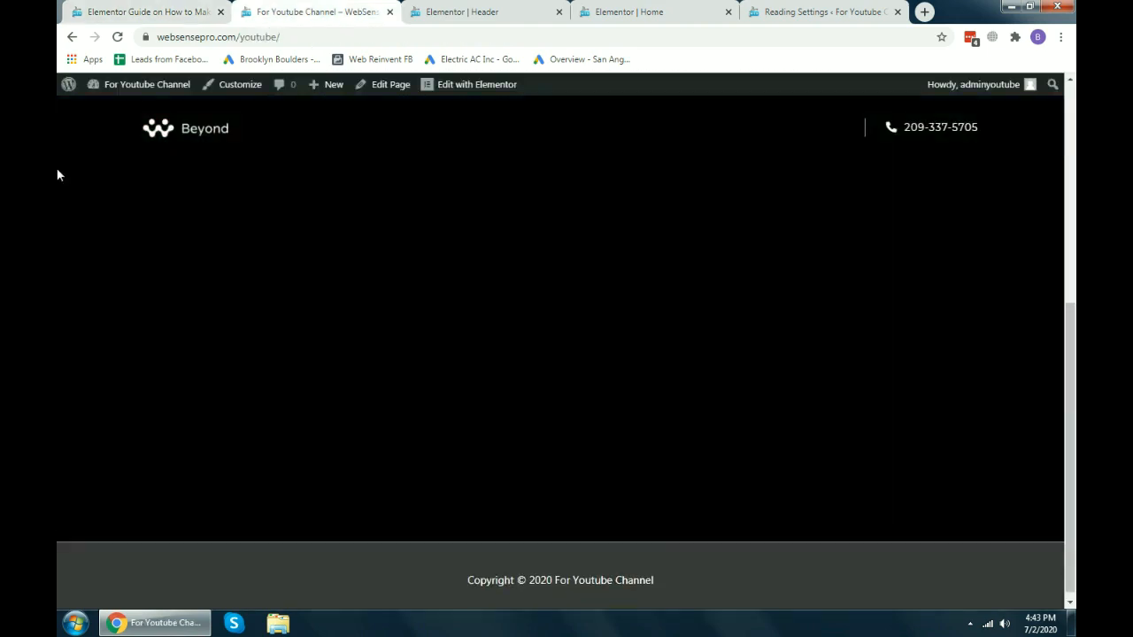
{"action": "scroll", "coordinate": [58, 175], "scroll_direction": "up", "scroll_amount": 5}
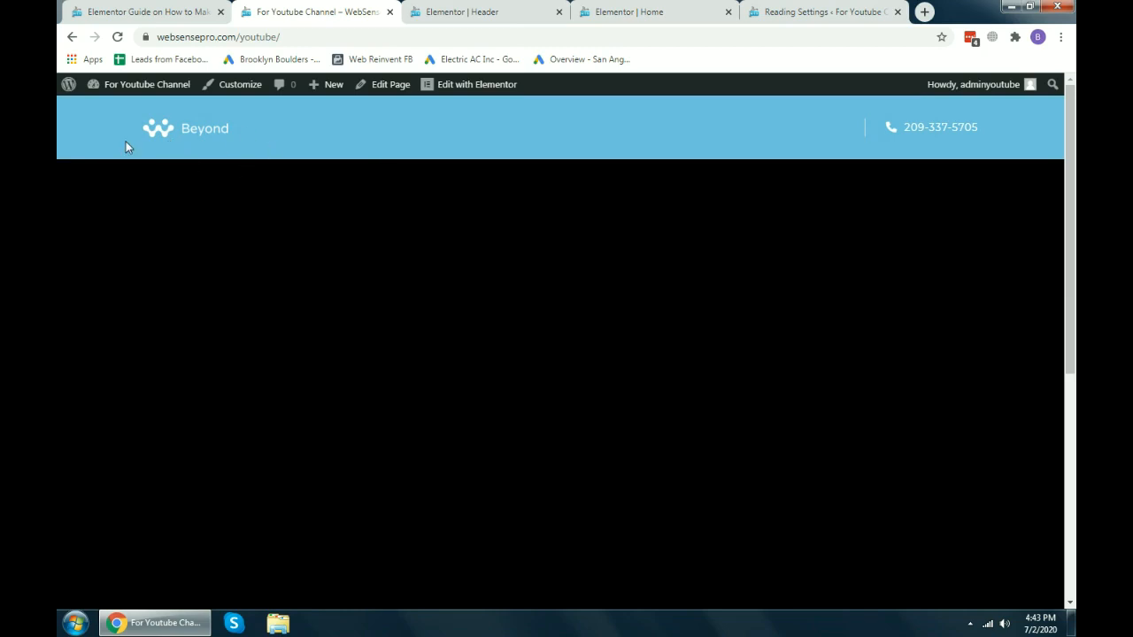
{"action": "scroll", "coordinate": [109, 189], "scroll_direction": "down", "scroll_amount": 5}
{"action": "scroll", "coordinate": [109, 188], "scroll_direction": "up", "scroll_amount": 5}
Read the guide's Size Changing Header instructions on the image's CSS class and the .elementor-sticky--effects .logo img rule.
{"action": "left_click", "coordinate": [444, 9]}
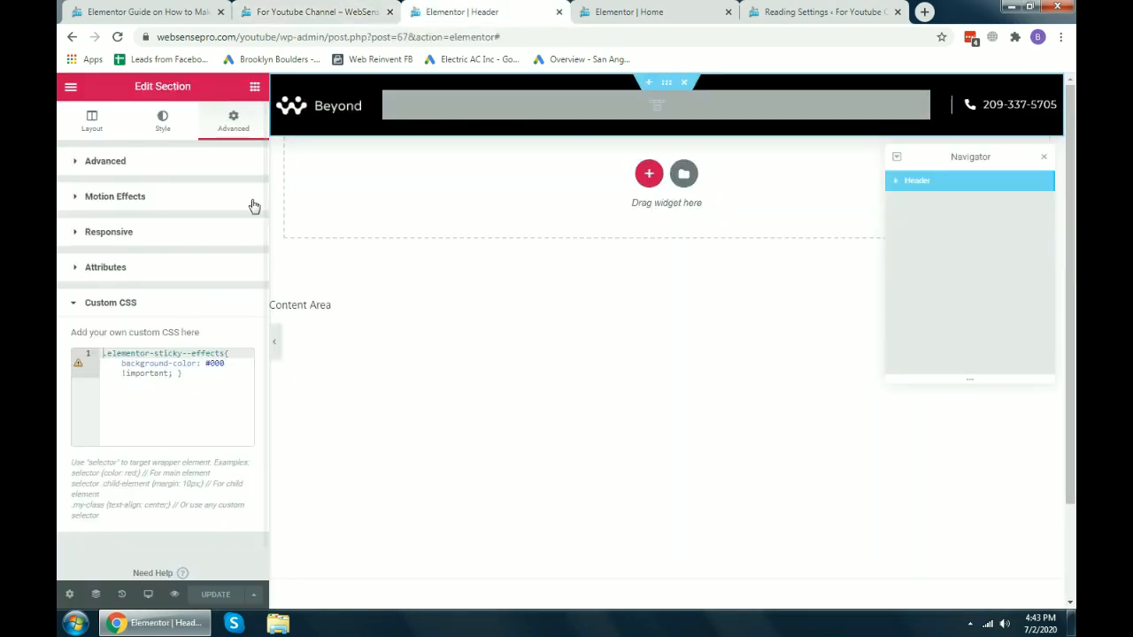
{"action": "left_click", "coordinate": [173, 11]}
{"action": "scroll", "coordinate": [482, 316], "scroll_direction": "up", "scroll_amount": 5}
{"action": "scroll", "coordinate": [514, 177], "scroll_direction": "down", "scroll_amount": 3}
{"action": "scroll", "coordinate": [515, 177], "scroll_direction": "up", "scroll_amount": 2}
{"action": "scroll", "coordinate": [515, 177], "scroll_direction": "down", "scroll_amount": 3}
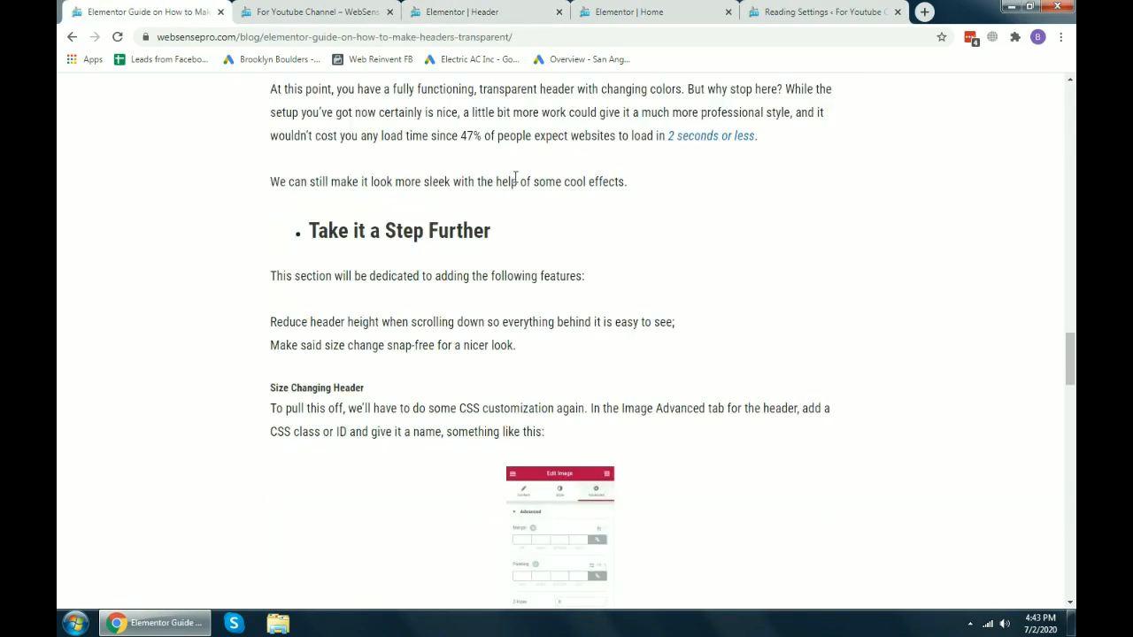
{"action": "scroll", "coordinate": [515, 177], "scroll_direction": "down", "scroll_amount": 2}
{"action": "scroll", "coordinate": [620, 239], "scroll_direction": "down", "scroll_amount": 2}
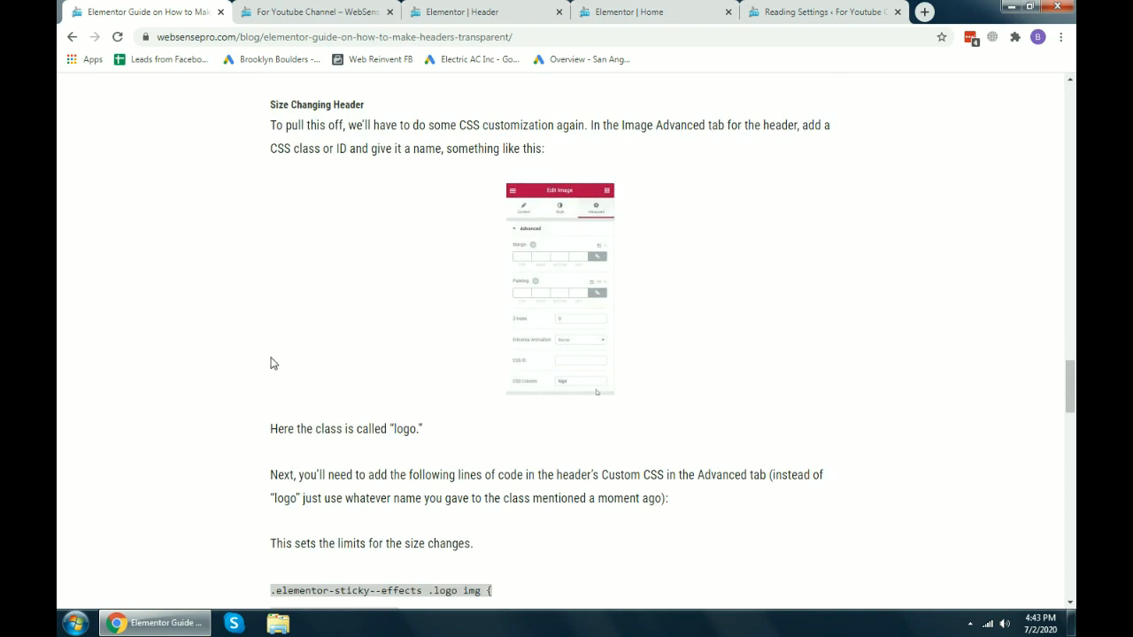
{"action": "scroll", "coordinate": [407, 204], "scroll_direction": "down", "scroll_amount": 2}
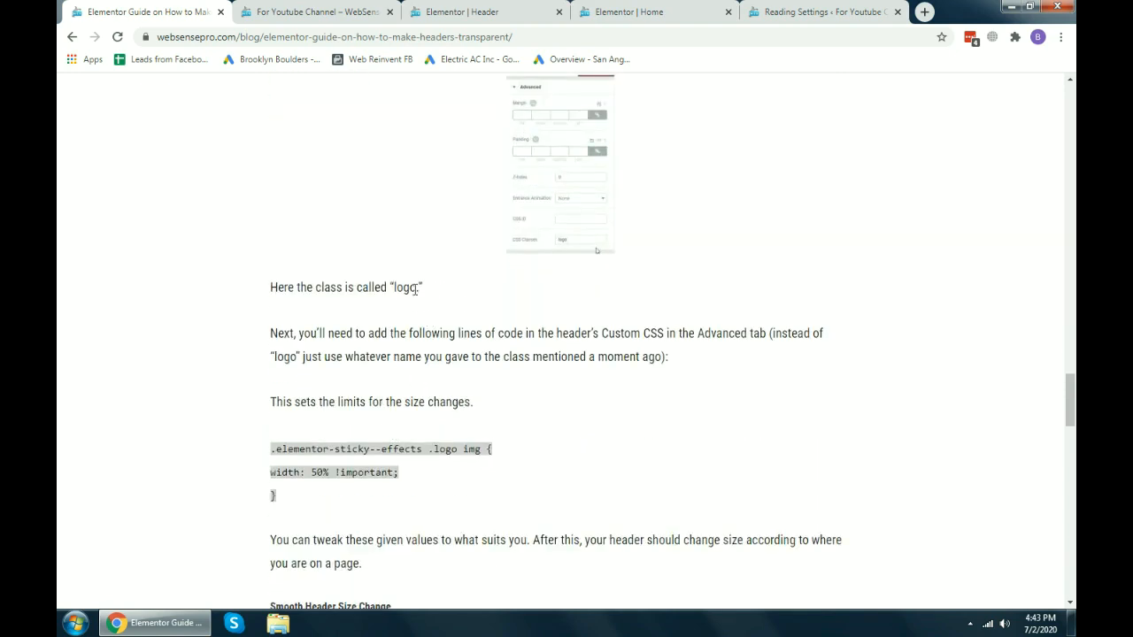
Highlight the class name "logo" in the guide, and open the header's logo image for editing in Elementor.
{"action": "double_click", "coordinate": [416, 288]}
{"action": "left_click", "coordinate": [461, 12]}
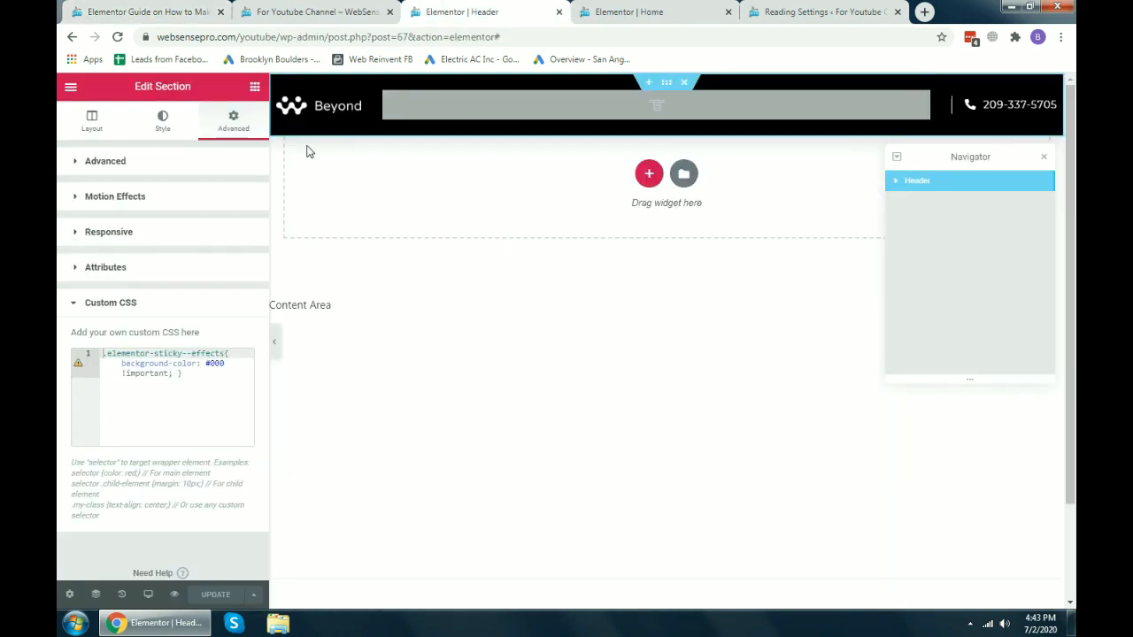
{"action": "left_click", "coordinate": [358, 106]}
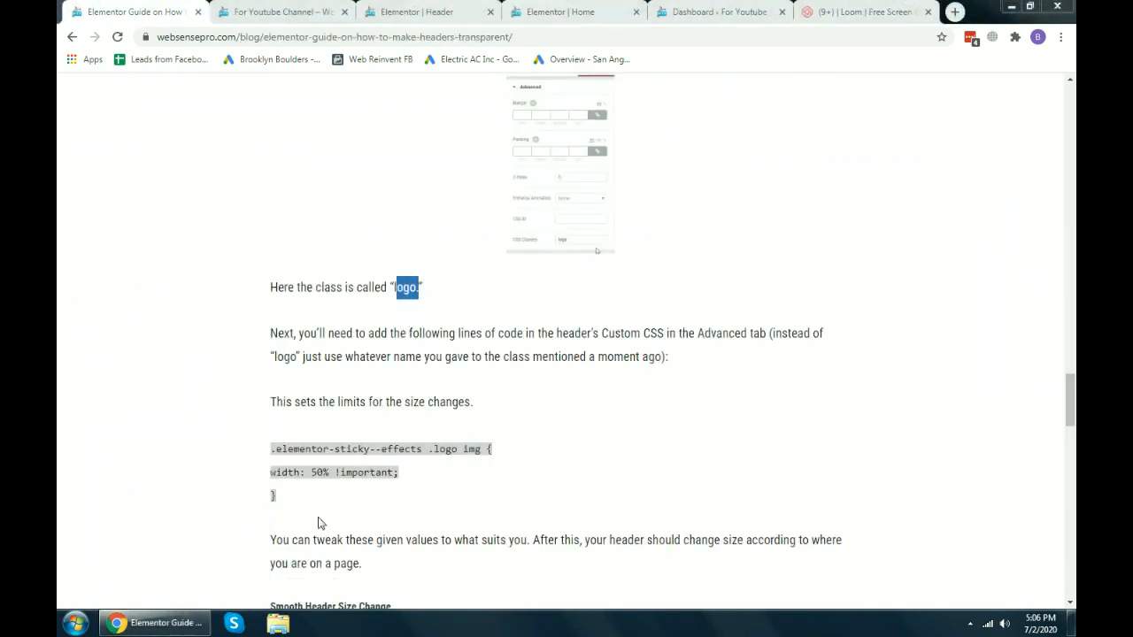
Copy the .elementor-sticky--effects .logo img rule with width 50% !important from the guide.
{"action": "left_click", "coordinate": [284, 462]}
{"action": "left_click_drag", "start_coordinate": [272, 451], "coordinate": [285, 493]}
{"action": "left_click", "coordinate": [301, 466]}
{"action": "left_click_drag", "start_coordinate": [272, 447], "coordinate": [283, 491]}
{"action": "left_click", "coordinate": [281, 462]}
{"action": "left_click_drag", "start_coordinate": [271, 448], "coordinate": [281, 494]}
{"action": "left_click", "coordinate": [310, 470]}
{"action": "left_click_drag", "start_coordinate": [272, 449], "coordinate": [301, 497]}
{"action": "key", "text": "ctrl+c"}
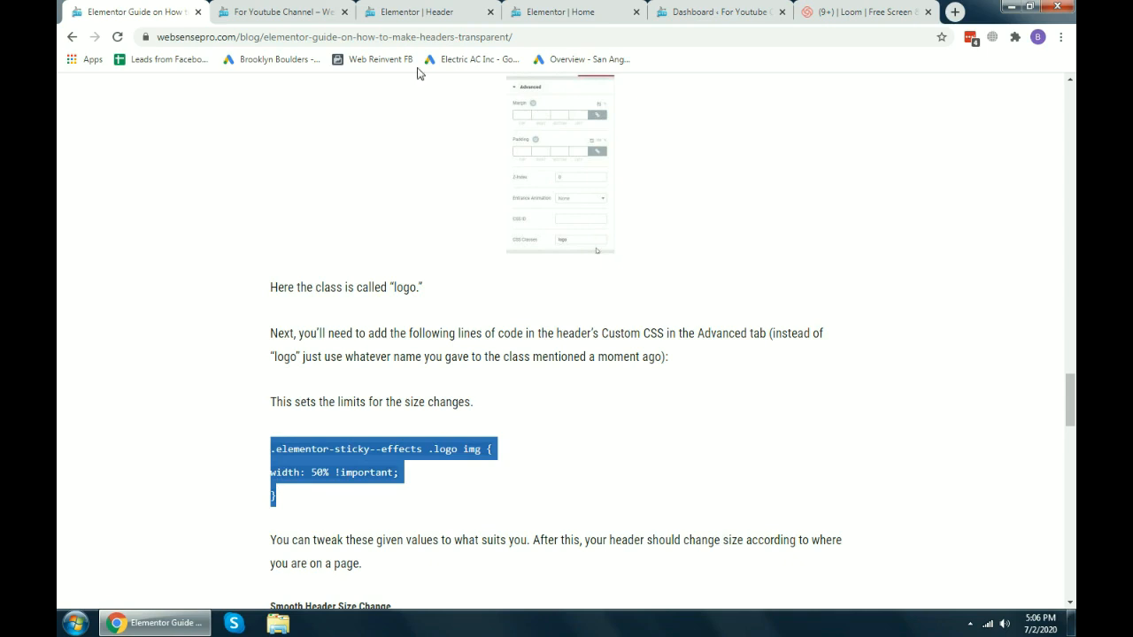
Add the copied rule to the logo image's custom CSS in the Elementor header and update the template.
{"action": "left_click", "coordinate": [416, 11]}
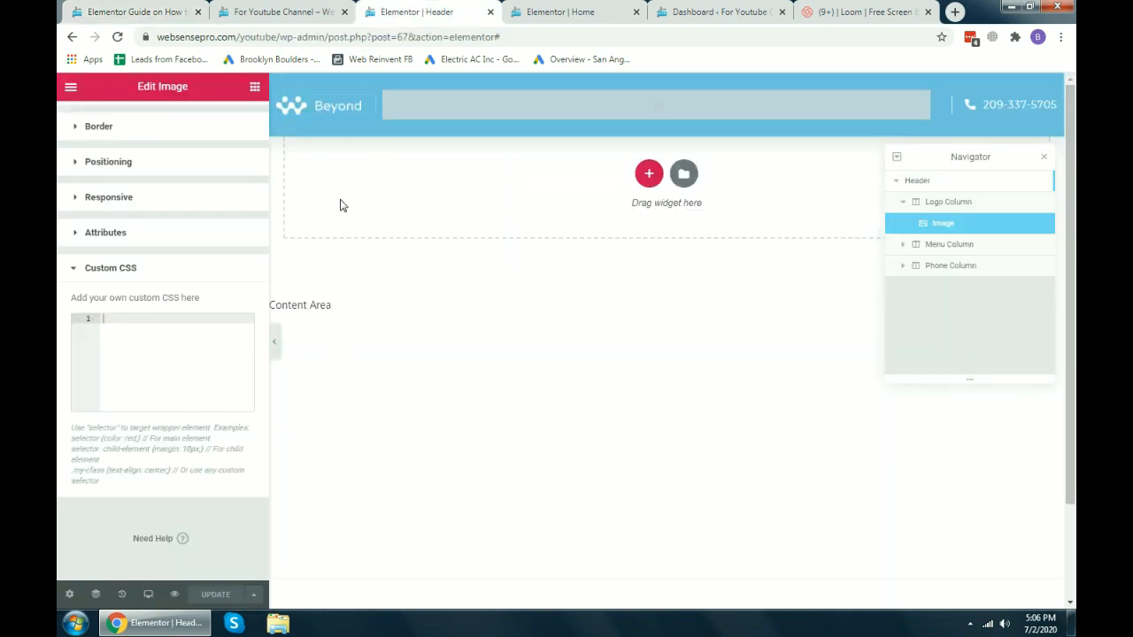
{"action": "scroll", "coordinate": [202, 263], "scroll_direction": "up", "scroll_amount": 3}
{"action": "scroll", "coordinate": [190, 332], "scroll_direction": "down", "scroll_amount": 3}
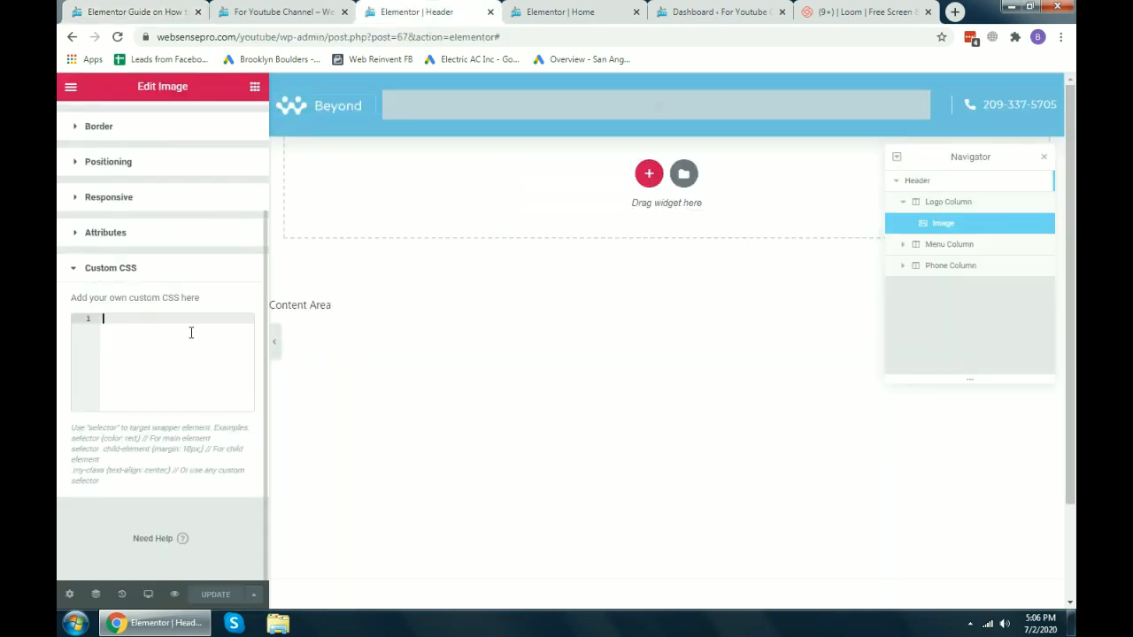
{"action": "key", "text": "ctrl+v"}
{"action": "left_click_drag", "start_coordinate": [198, 346], "coordinate": [155, 330]}
{"action": "left_click", "coordinate": [150, 379]}
{"action": "left_click", "coordinate": [217, 594]}
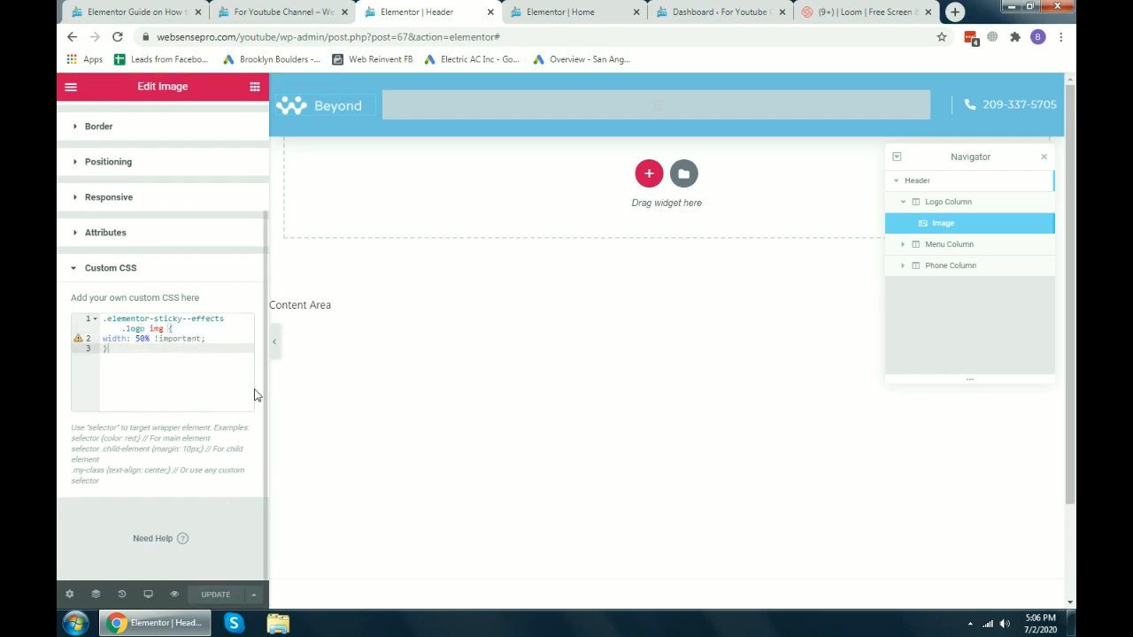
Reload the live home page and read the guide's Smooth Header Size Change section.
{"action": "left_click", "coordinate": [285, 11]}
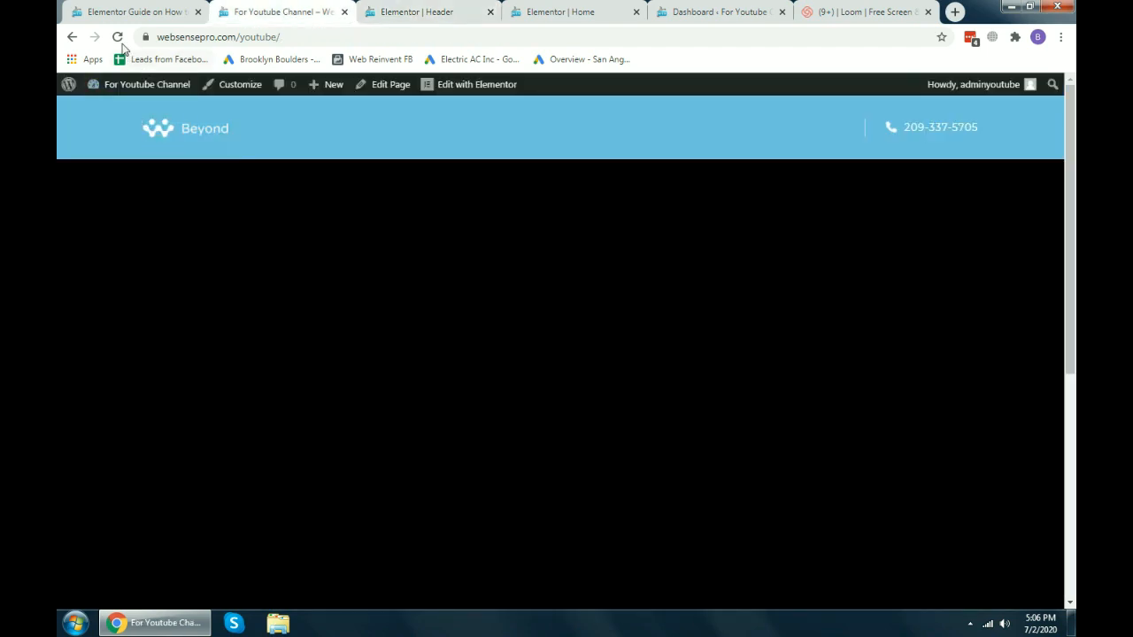
{"action": "left_click", "coordinate": [117, 36]}
{"action": "left_click", "coordinate": [146, 9]}
{"action": "scroll", "coordinate": [433, 252], "scroll_direction": "down", "scroll_amount": 4}
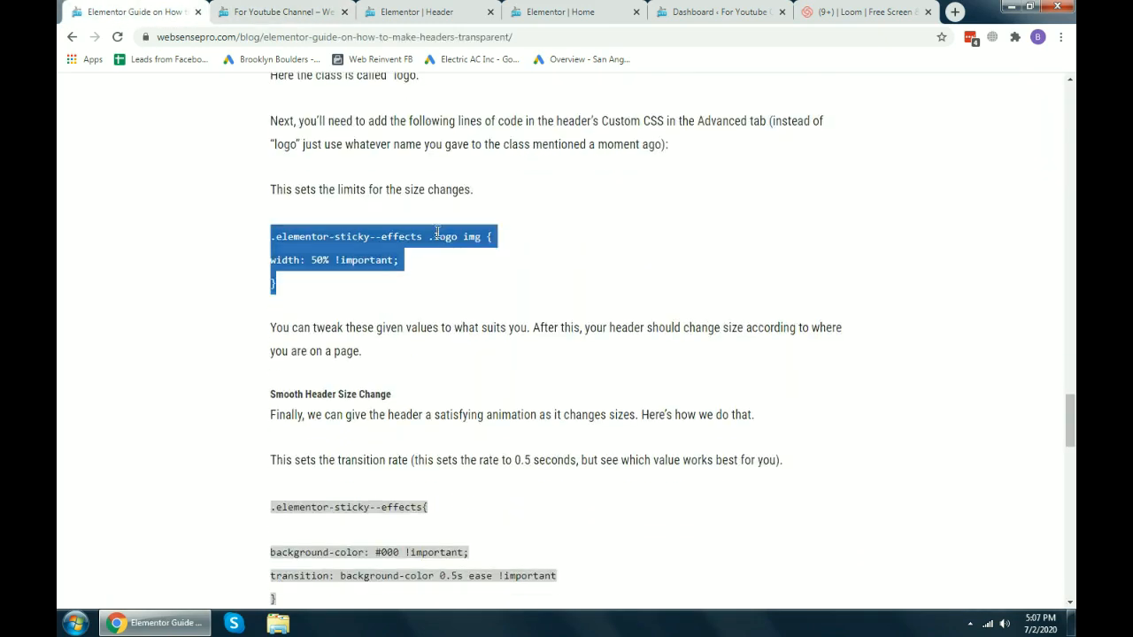
{"action": "scroll", "coordinate": [439, 235], "scroll_direction": "up", "scroll_amount": 1}
{"action": "left_click", "coordinate": [380, 303]}
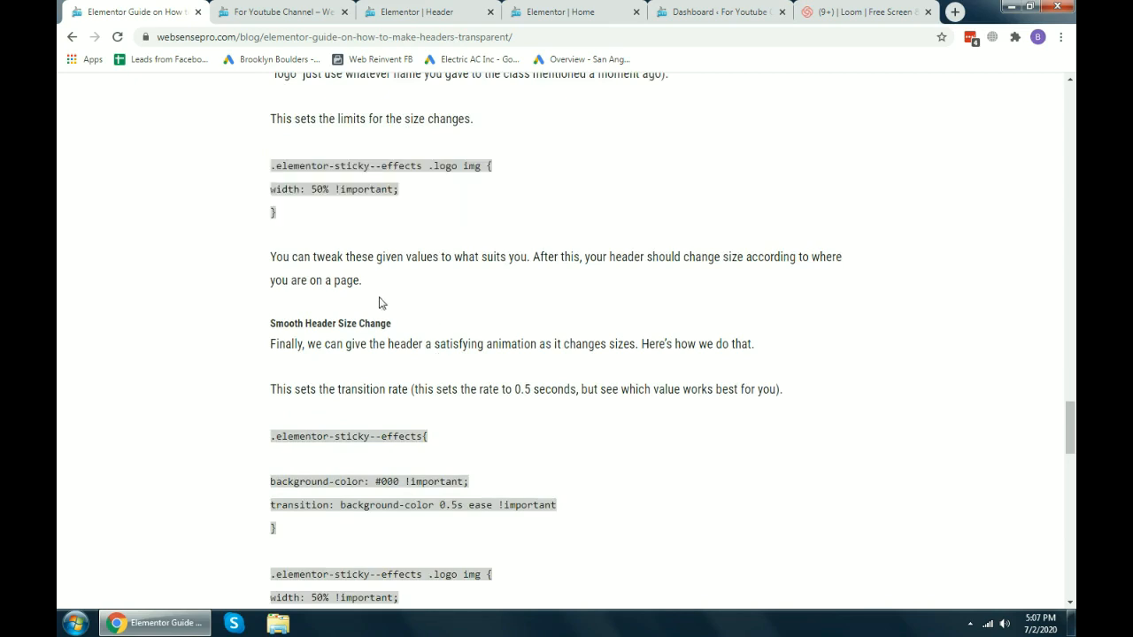
{"action": "scroll", "coordinate": [443, 170], "scroll_direction": "down", "scroll_amount": 1}
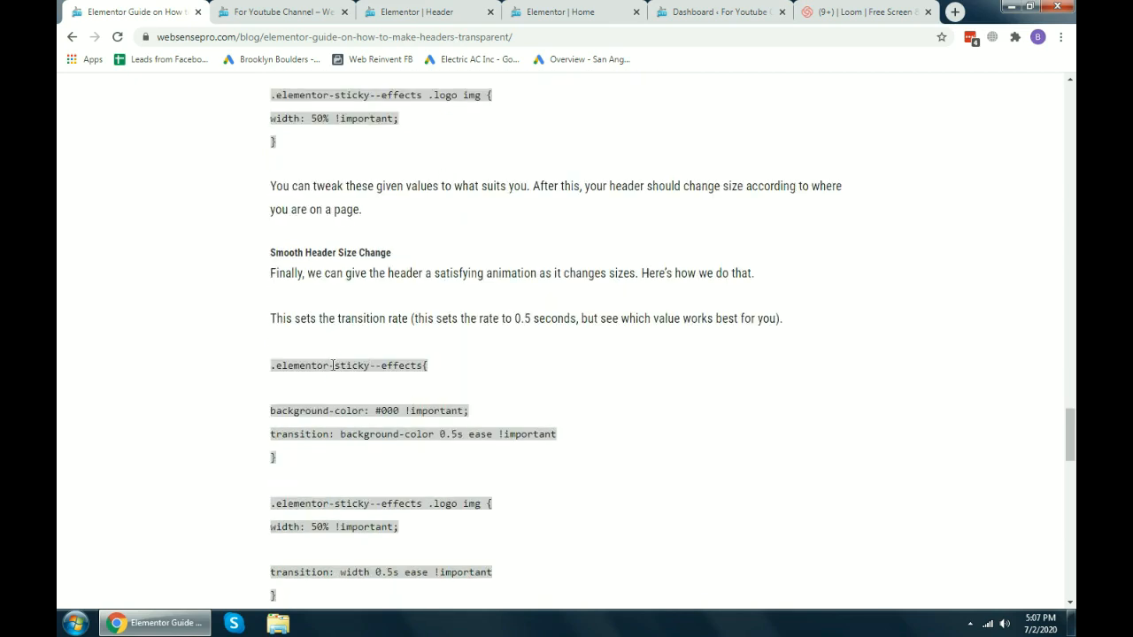
{"action": "scroll", "coordinate": [481, 250], "scroll_direction": "down", "scroll_amount": 1}
Examine how the live header changes while scrolling, and return to the transition code in the guide.
{"action": "left_click", "coordinate": [237, 12]}
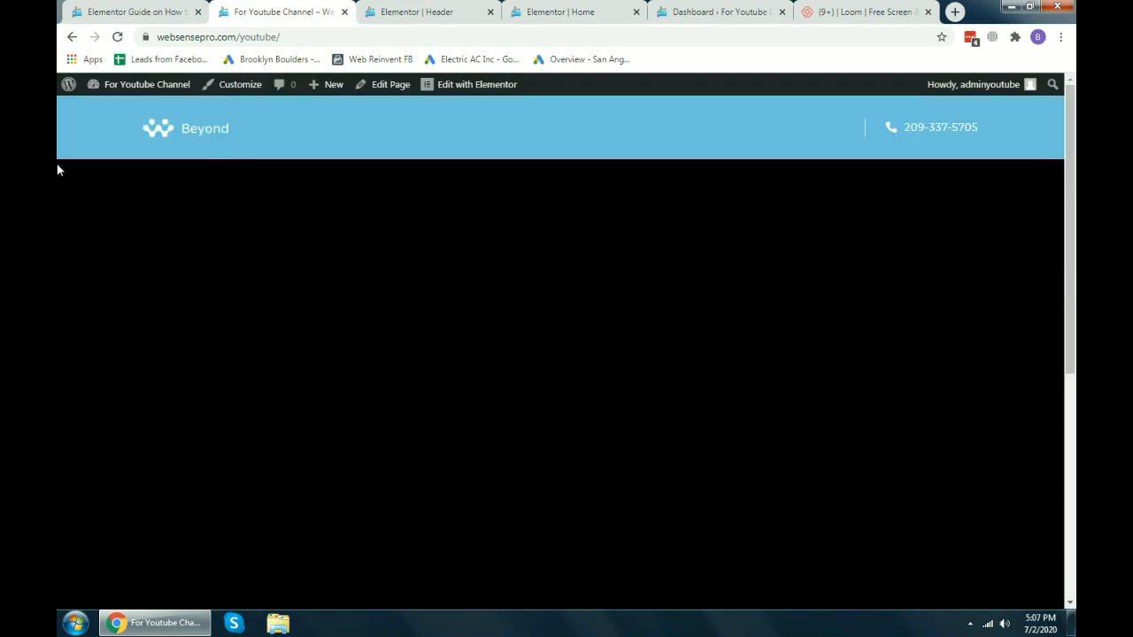
{"action": "scroll", "coordinate": [316, 146], "scroll_direction": "down", "scroll_amount": 4}
{"action": "scroll", "coordinate": [315, 153], "scroll_direction": "up", "scroll_amount": 4}
{"action": "left_click", "coordinate": [115, 5]}
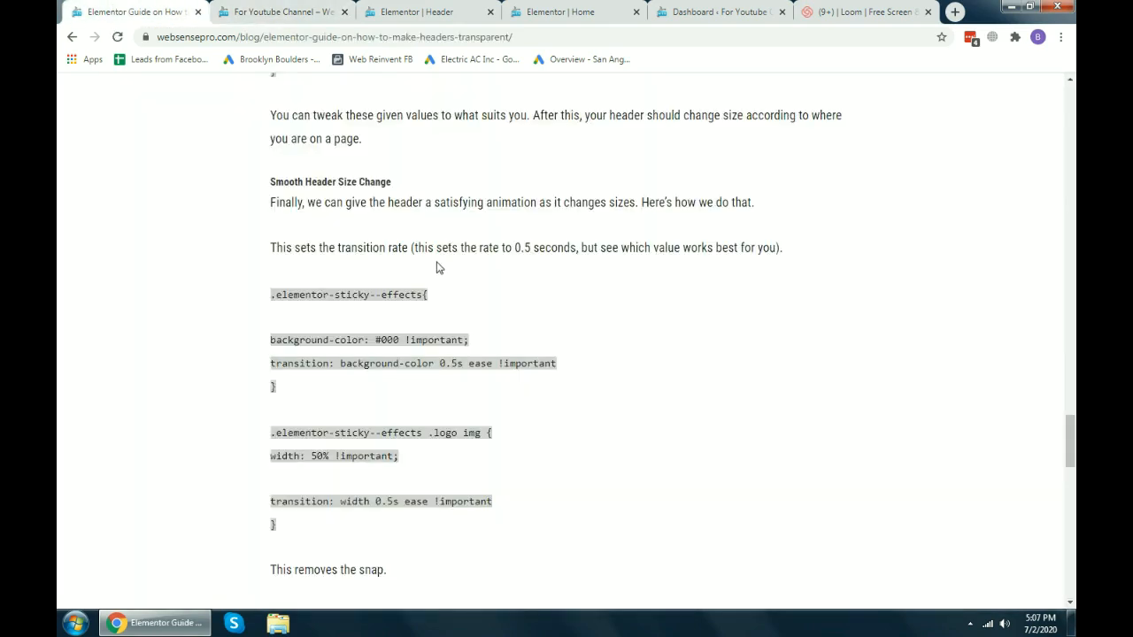
{"action": "scroll", "coordinate": [436, 267], "scroll_direction": "down", "scroll_amount": 1}
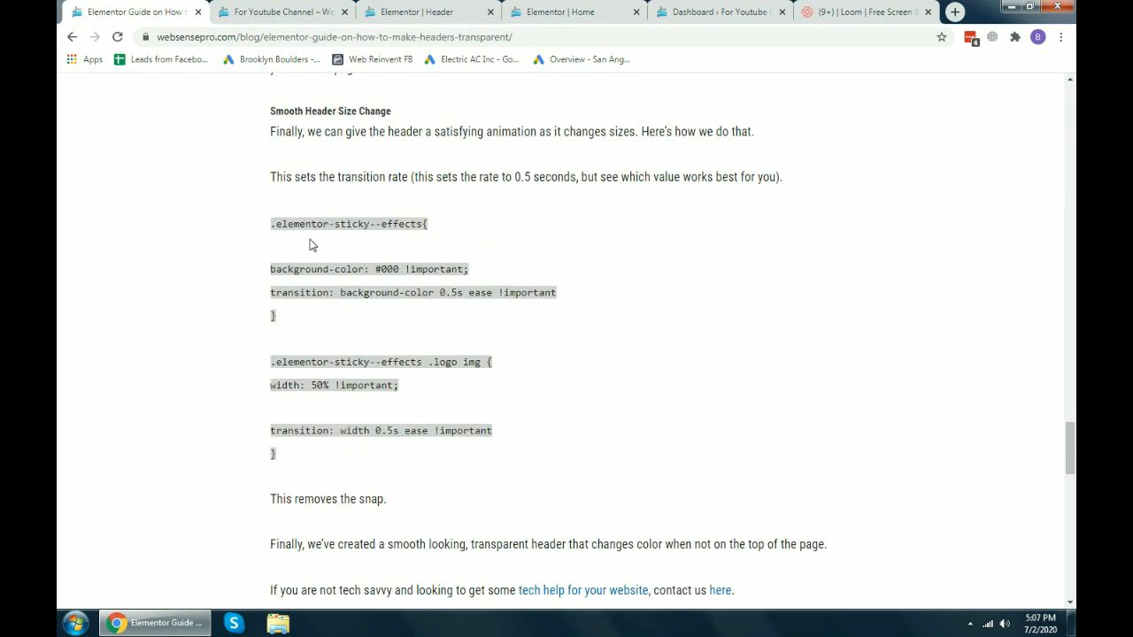
{"action": "left_click_drag", "start_coordinate": [272, 223], "coordinate": [345, 453]}
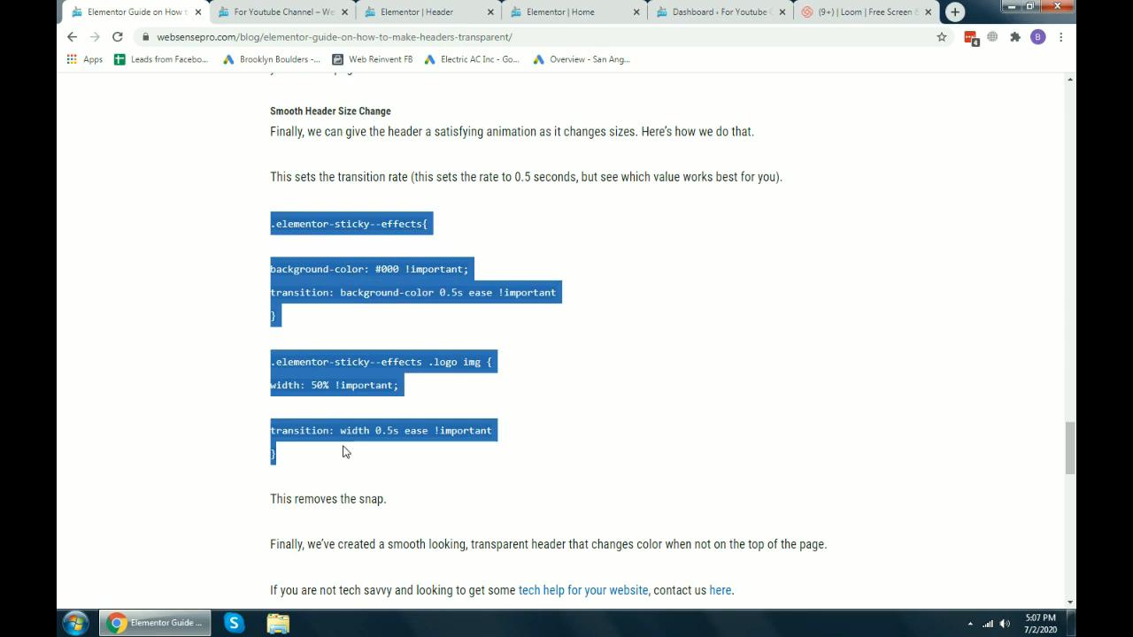
{"action": "left_click", "coordinate": [431, 13]}
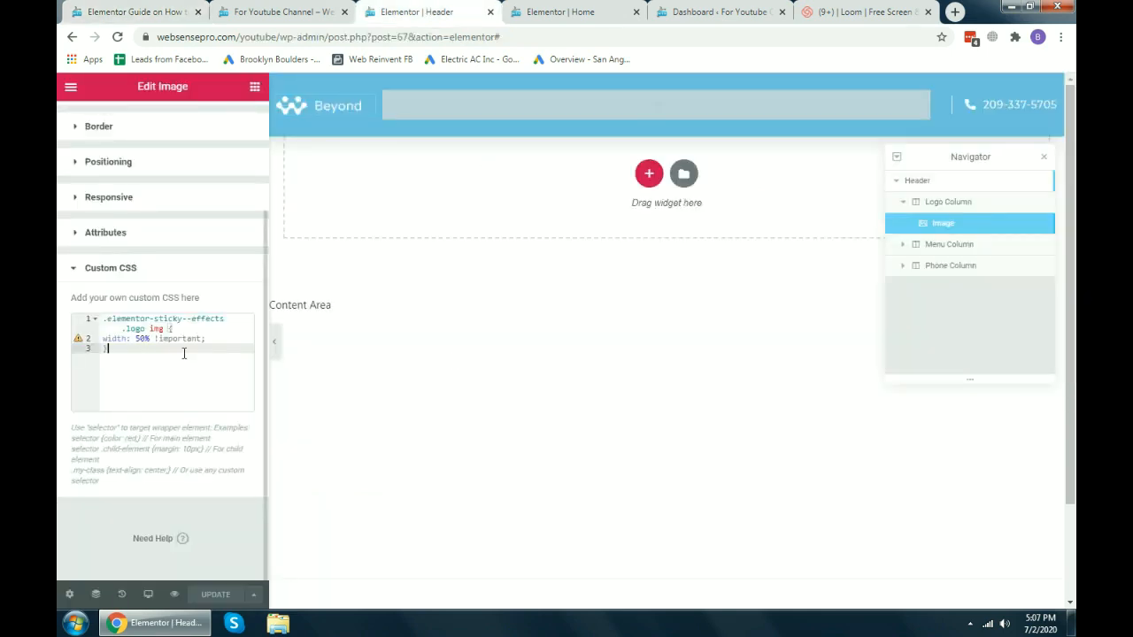
{"action": "left_click_drag", "start_coordinate": [126, 360], "coordinate": [100, 318]}
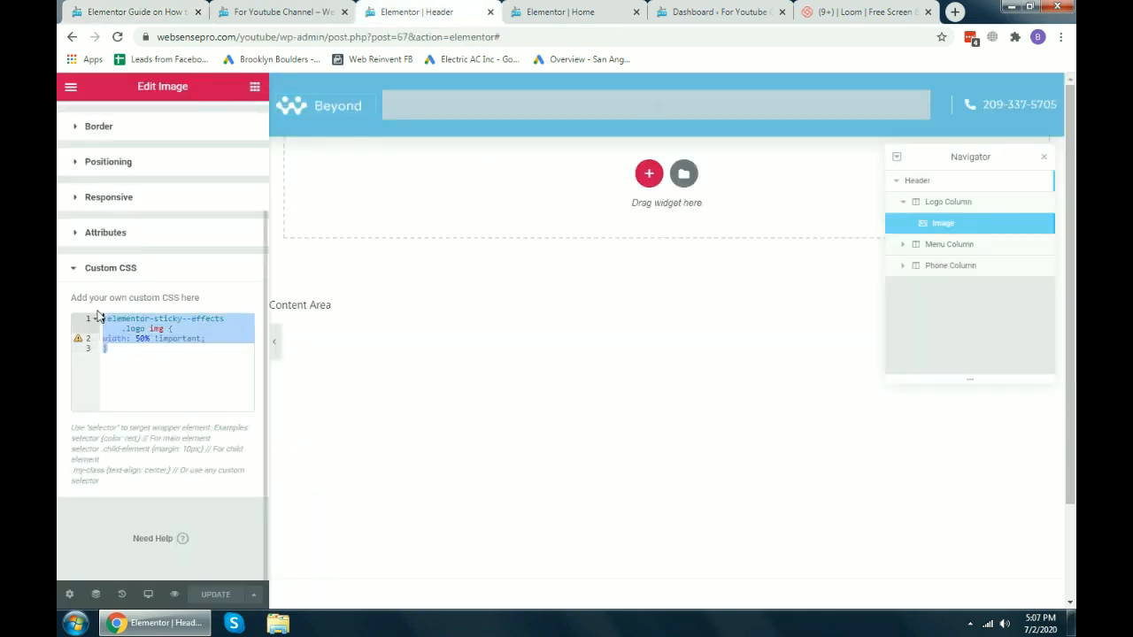
{"action": "left_click", "coordinate": [132, 348]}
{"action": "left_click_drag", "start_coordinate": [125, 359], "coordinate": [100, 319]}
Copy both .elementor-sticky--effects rules with the 0.5s ease transitions from the guide's Smooth Header Size Change section.
{"action": "left_click", "coordinate": [134, 13]}
{"action": "left_click", "coordinate": [278, 383]}
{"action": "left_click_drag", "start_coordinate": [277, 383], "coordinate": [401, 380]}
{"action": "left_click", "coordinate": [297, 269]}
{"action": "left_click_drag", "start_coordinate": [272, 223], "coordinate": [276, 455]}
Replace the logo image's custom CSS in the Elementor header with the copied transition rules and update the template.
{"action": "left_click", "coordinate": [416, 12]}
{"action": "key", "text": "ctrl+a"}
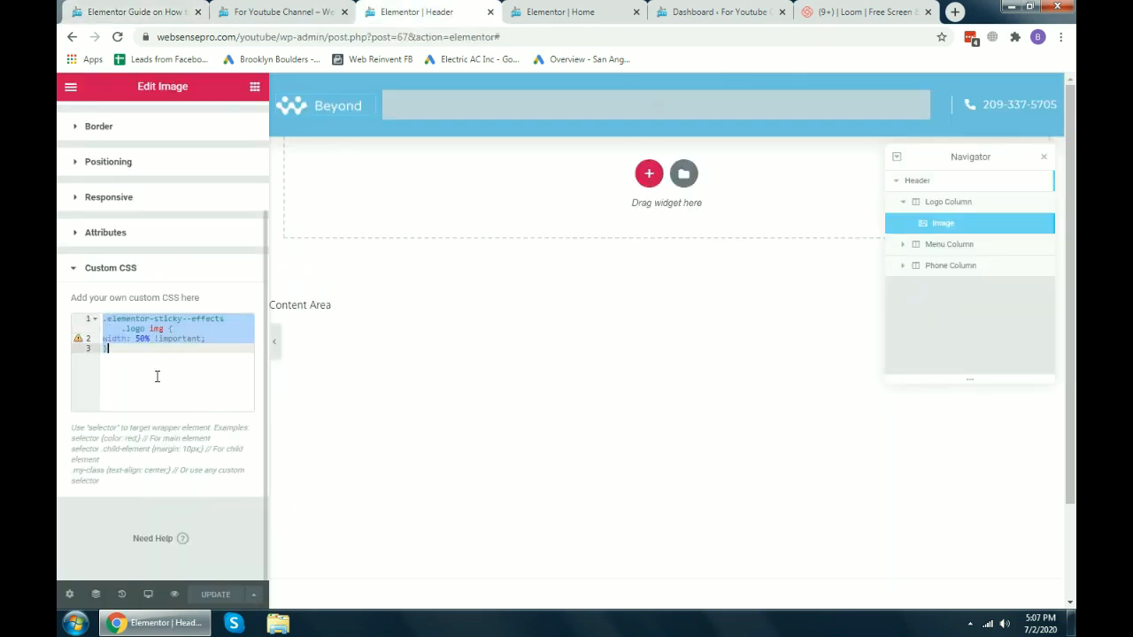
{"action": "type", "text": ".elementor-sticky--effects{  background-color: #000 !important; transition: background-color 0.5s ease !important; }  .elementor-sticky--effects .logo img { width: 50% !important;  transition: width 0.5s ease !important }"}
{"action": "left_click", "coordinate": [215, 595]}
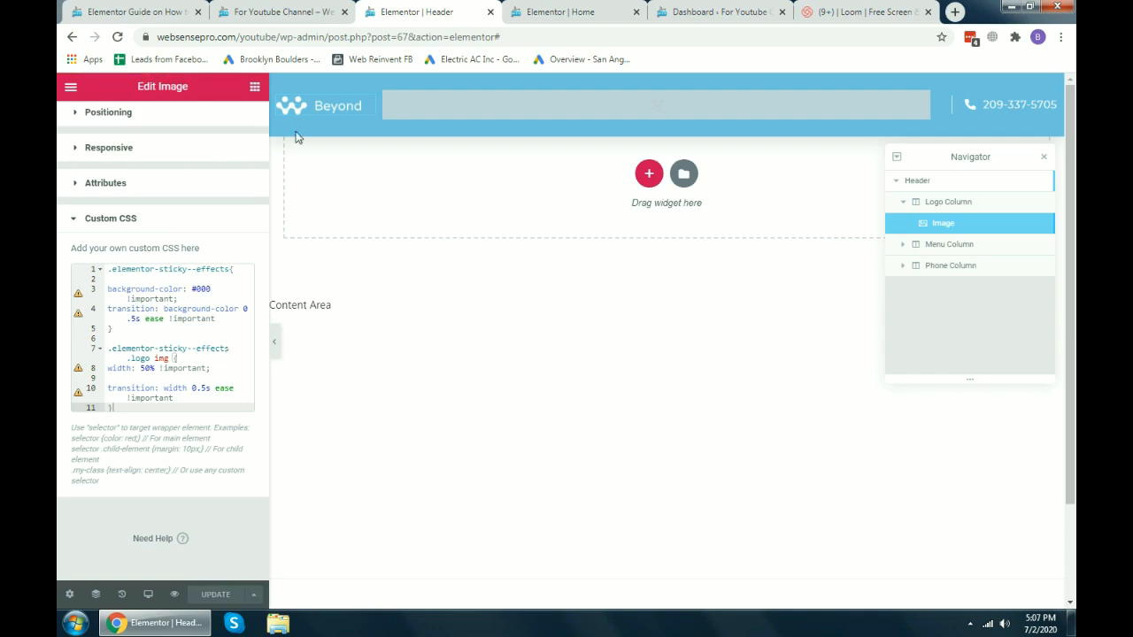
Reload the live home page and examine the header's color and logo size transitions while scrolling repeatedly.
{"action": "left_click", "coordinate": [286, 7]}
{"action": "left_click", "coordinate": [118, 37]}
{"action": "left_click", "coordinate": [146, 12]}
{"action": "left_click", "coordinate": [269, 15]}
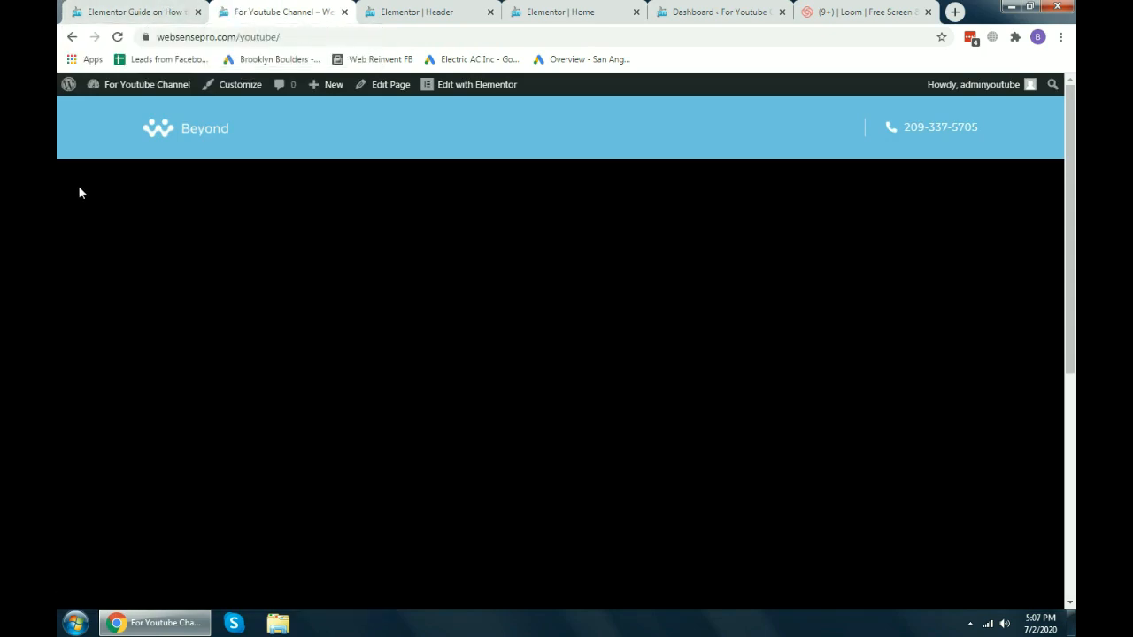
{"action": "scroll", "coordinate": [78, 192], "scroll_direction": "down", "scroll_amount": 5}
{"action": "scroll", "coordinate": [78, 192], "scroll_direction": "up", "scroll_amount": 3}
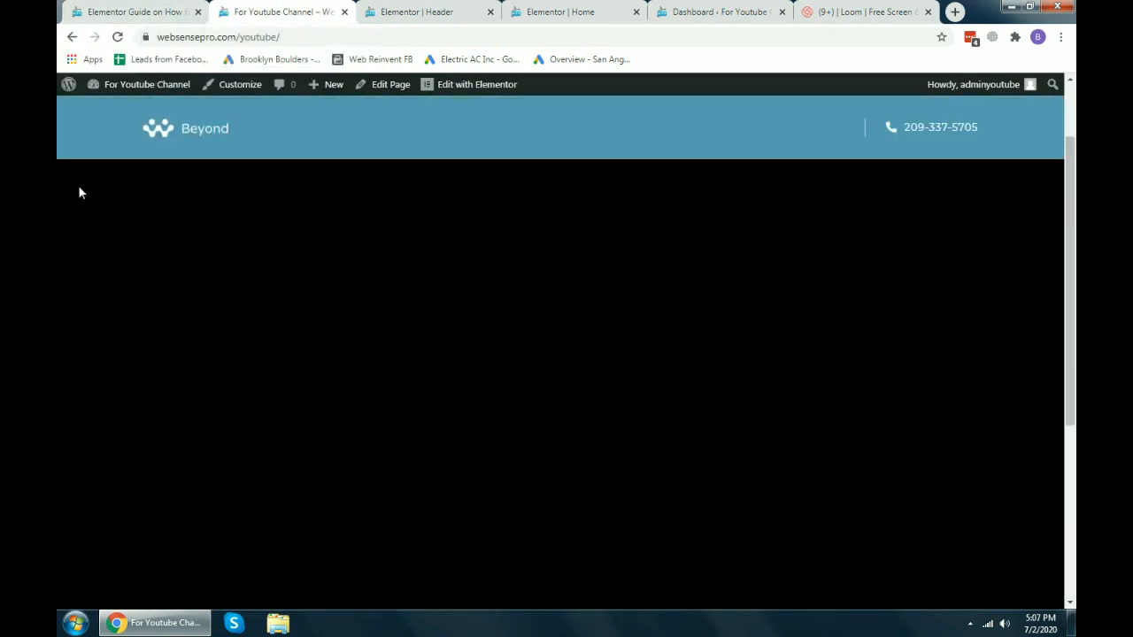
{"action": "scroll", "coordinate": [78, 192], "scroll_direction": "down", "scroll_amount": 5}
{"action": "scroll", "coordinate": [78, 192], "scroll_direction": "up", "scroll_amount": 4}
{"action": "scroll", "coordinate": [78, 185], "scroll_direction": "up", "scroll_amount": 2}
{"action": "scroll", "coordinate": [74, 189], "scroll_direction": "down", "scroll_amount": 5}
{"action": "scroll", "coordinate": [74, 189], "scroll_direction": "up", "scroll_amount": 5}
{"action": "scroll", "coordinate": [73, 189], "scroll_direction": "down", "scroll_amount": 5}
{"action": "scroll", "coordinate": [74, 189], "scroll_direction": "up", "scroll_amount": 5}
{"action": "scroll", "coordinate": [73, 190], "scroll_direction": "down", "scroll_amount": 5}
{"action": "scroll", "coordinate": [74, 190], "scroll_direction": "up", "scroll_amount": 5}
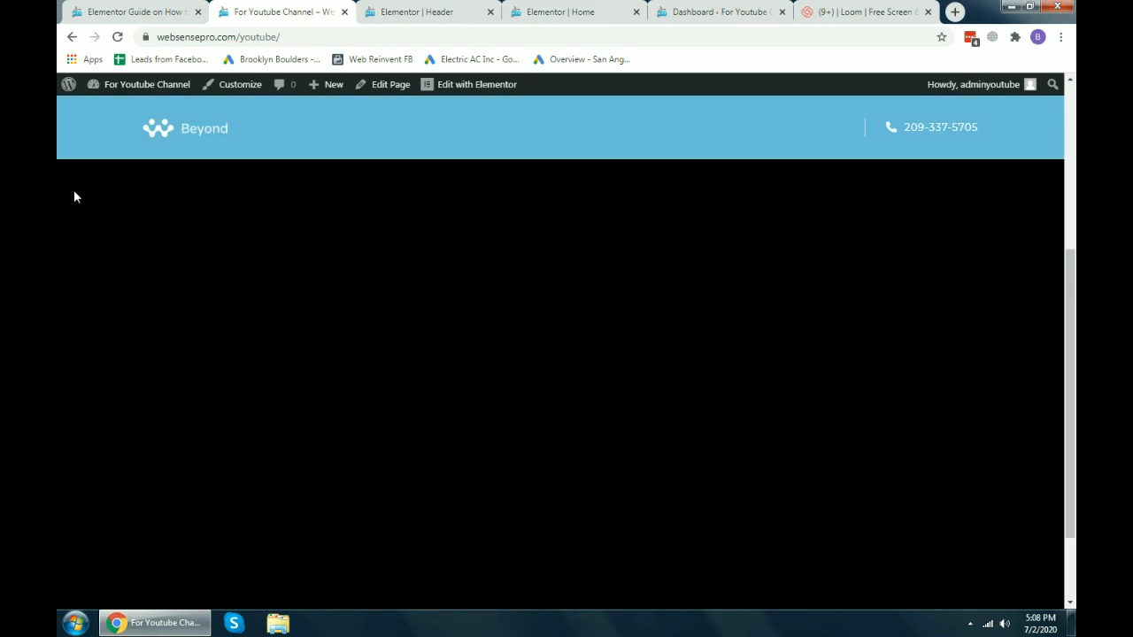
Set the width transition in the logo image's custom CSS to 2s in the Elementor header.
{"action": "left_click", "coordinate": [413, 18]}
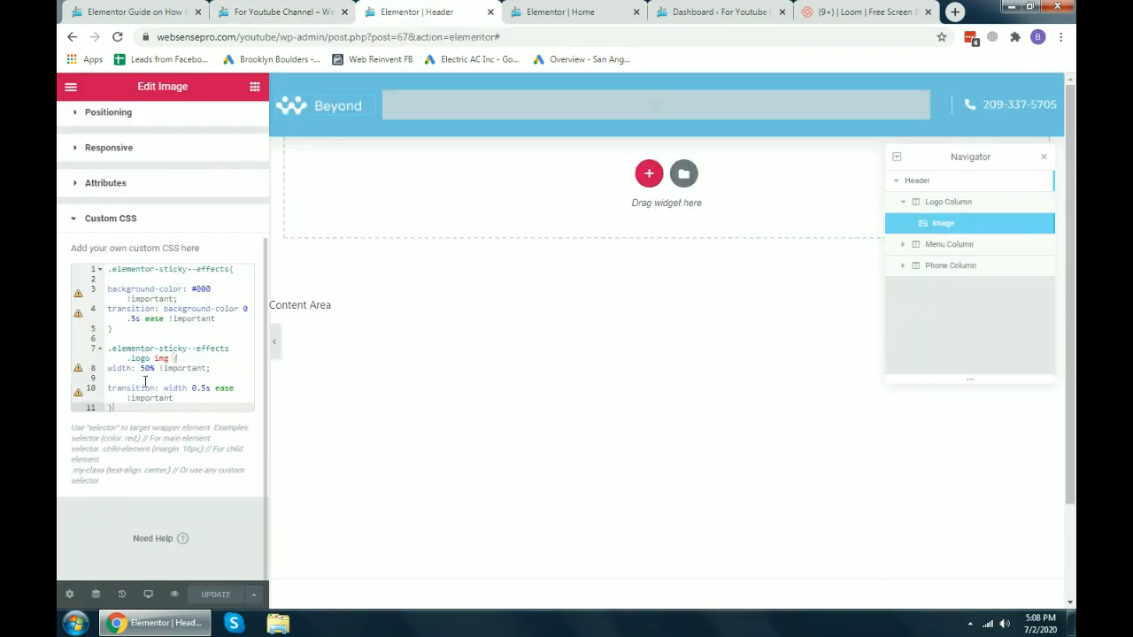
{"action": "left_click", "coordinate": [207, 388]}
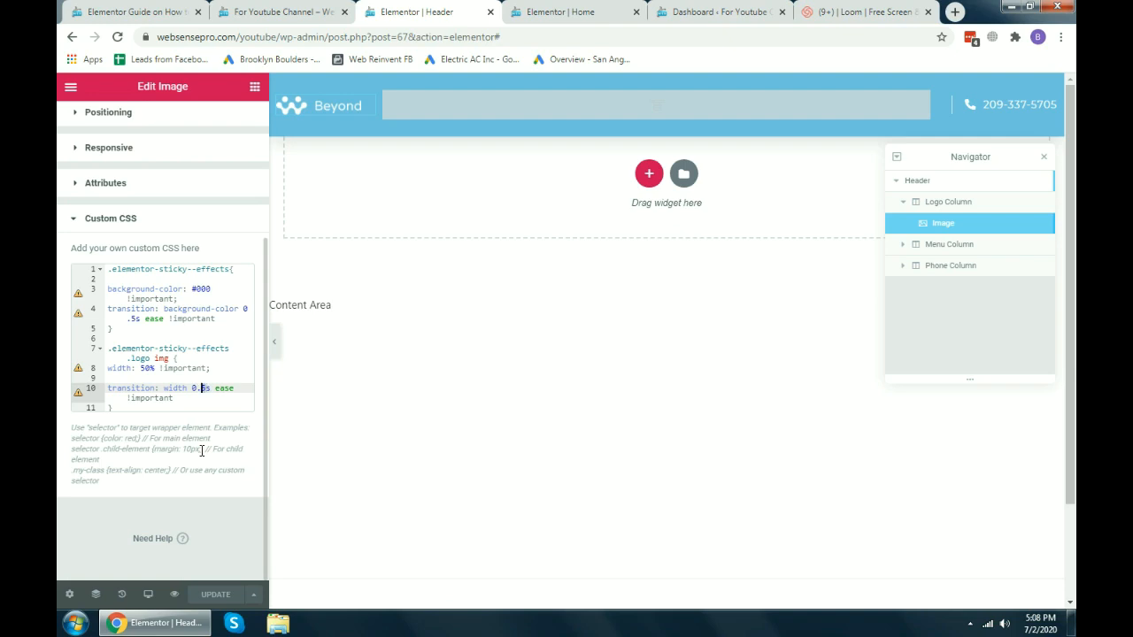
{"action": "type", "text": "2"}
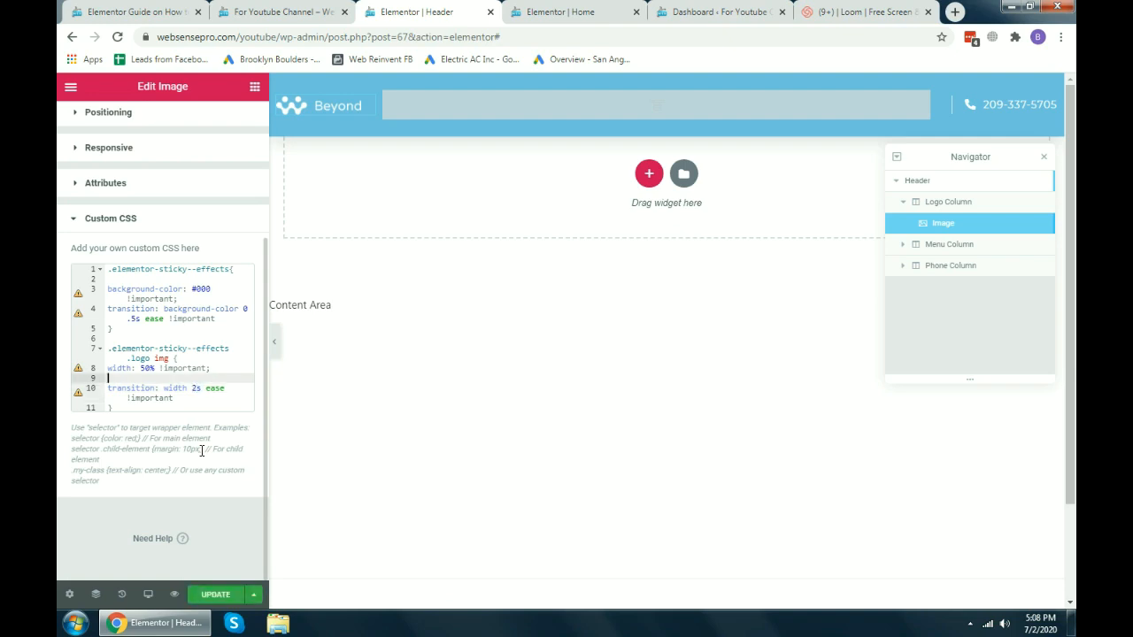
Set the background-color transition in the logo image's custom CSS to 2s and update the header.
{"action": "key", "text": "Up"}
{"action": "key", "text": "Up"}
{"action": "key", "text": "Up"}
{"action": "key", "text": "Up"}
{"action": "key", "text": "Up"}
{"action": "key", "text": "Up"}
{"action": "key", "text": "Up"}
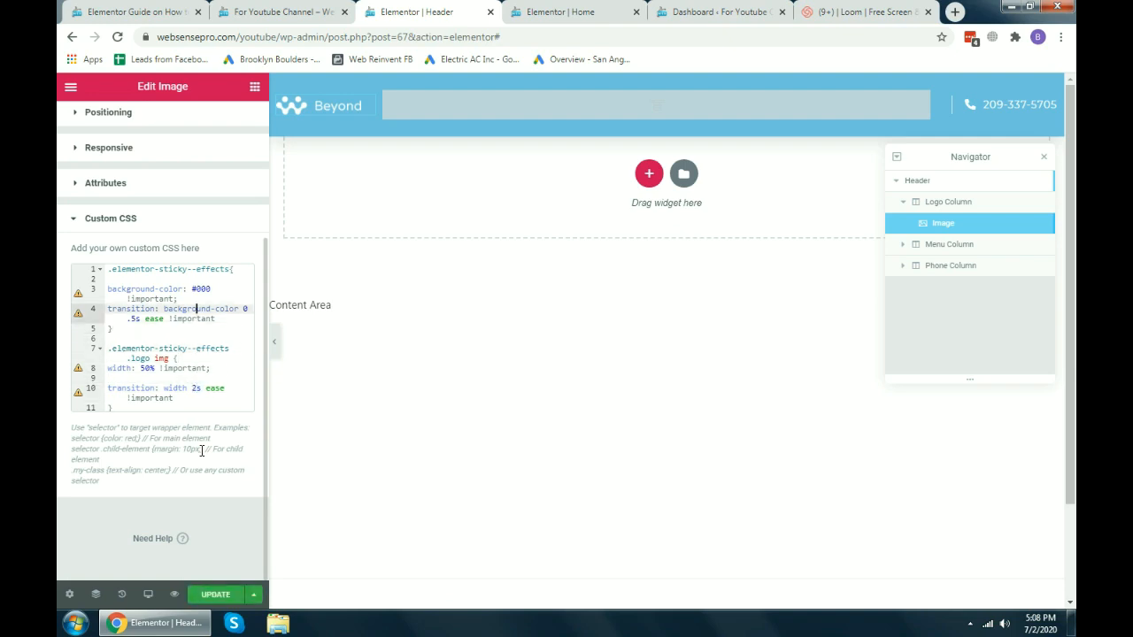
{"action": "key", "text": "shift+Right"}
{"action": "key", "text": "shift+Right"}
{"action": "type", "text": "2"}
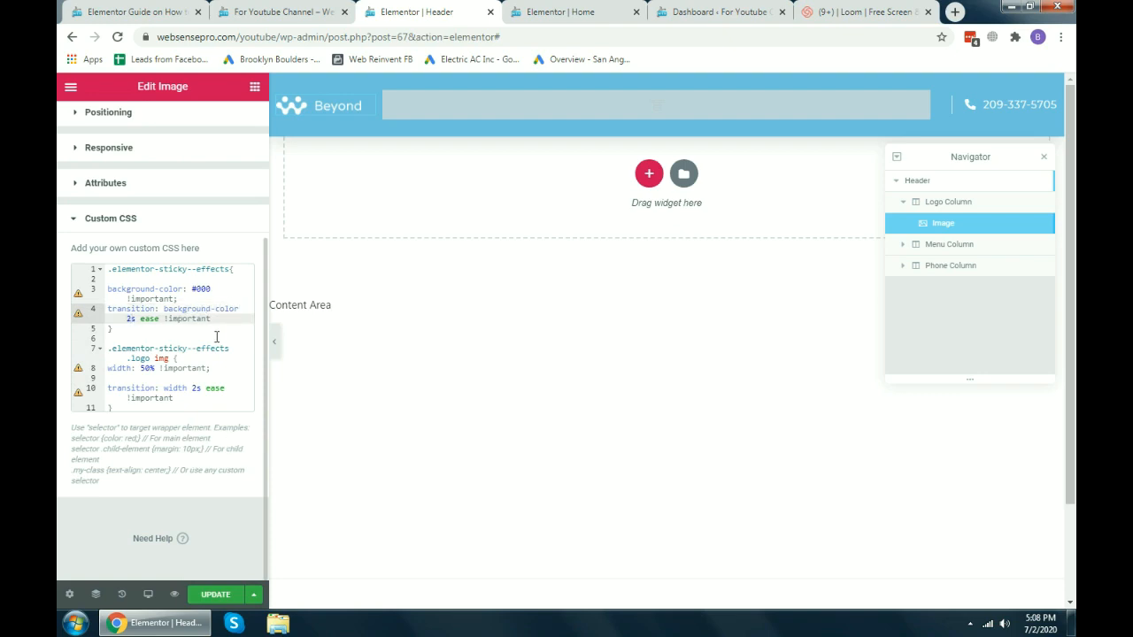
{"action": "left_click", "coordinate": [216, 595]}
Reload the live home page, and look over the end of the guide before returning to the page.
{"action": "left_click", "coordinate": [117, 37]}
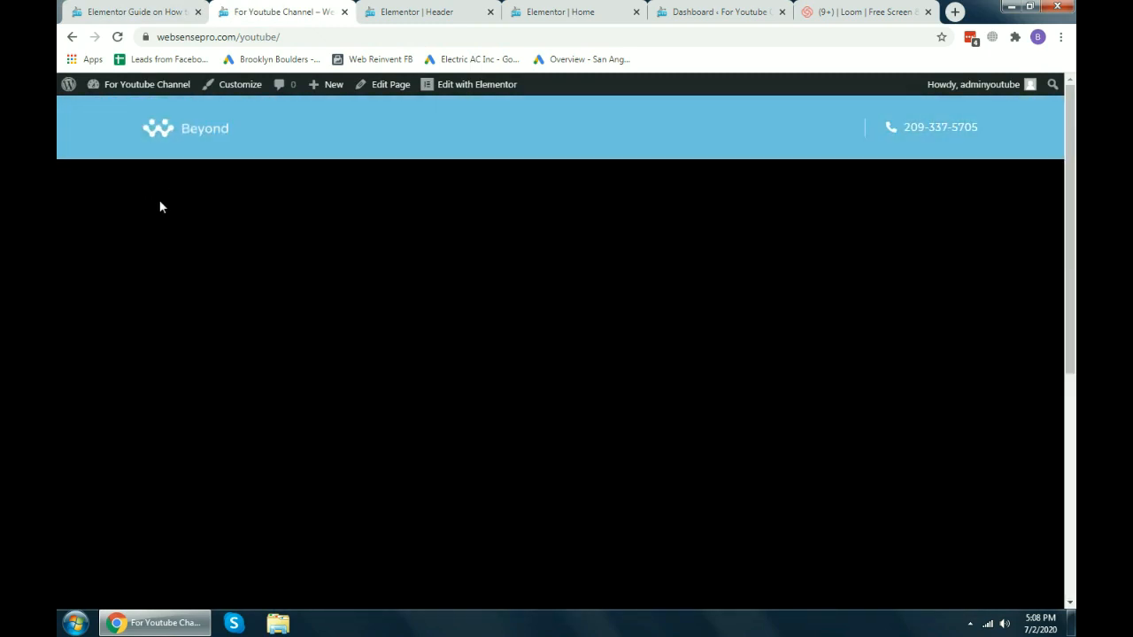
{"action": "left_click", "coordinate": [177, 7]}
{"action": "left_click", "coordinate": [487, 422]}
{"action": "scroll", "coordinate": [487, 423], "scroll_direction": "down", "scroll_amount": 2}
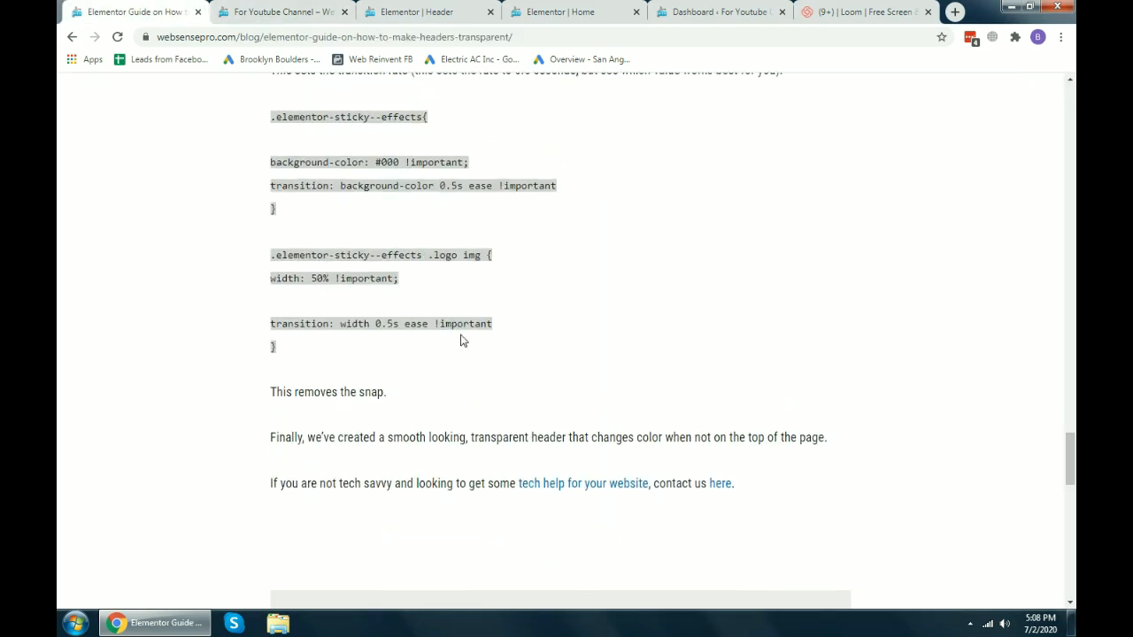
{"action": "scroll", "coordinate": [463, 339], "scroll_direction": "up", "scroll_amount": 10}
{"action": "left_click", "coordinate": [252, 11]}
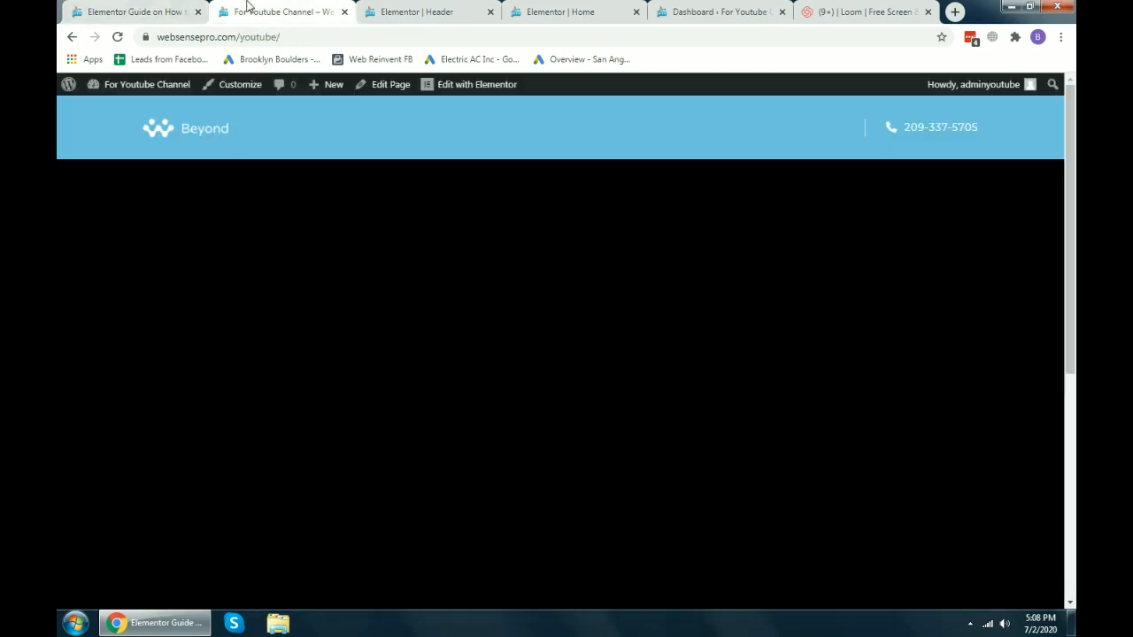
{"action": "scroll", "coordinate": [129, 217], "scroll_direction": "up", "scroll_amount": 5}
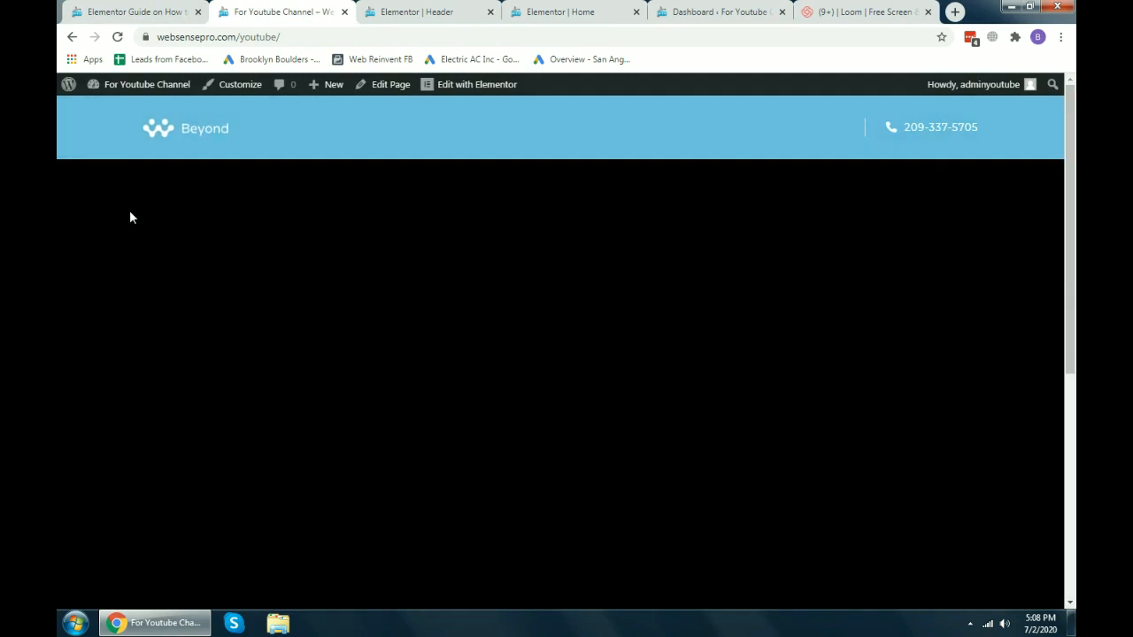